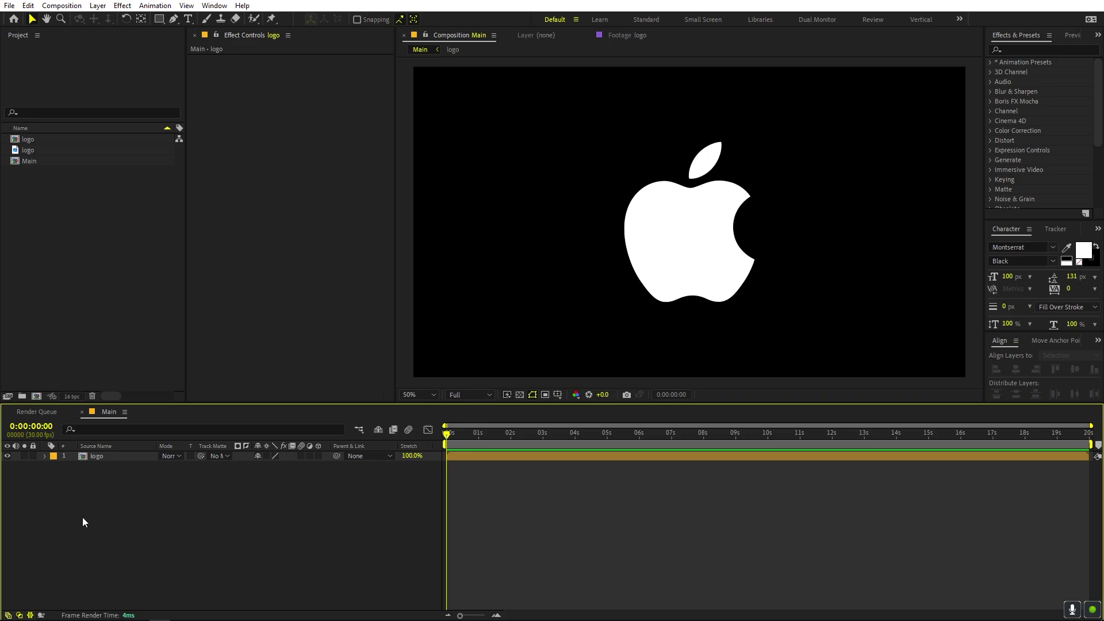
Open the logo precomposition, check its background with the transparency grid, and return to the Main composition.
{"action": "left_click", "coordinate": [104, 457]}
{"action": "double_click", "coordinate": [105, 457]}
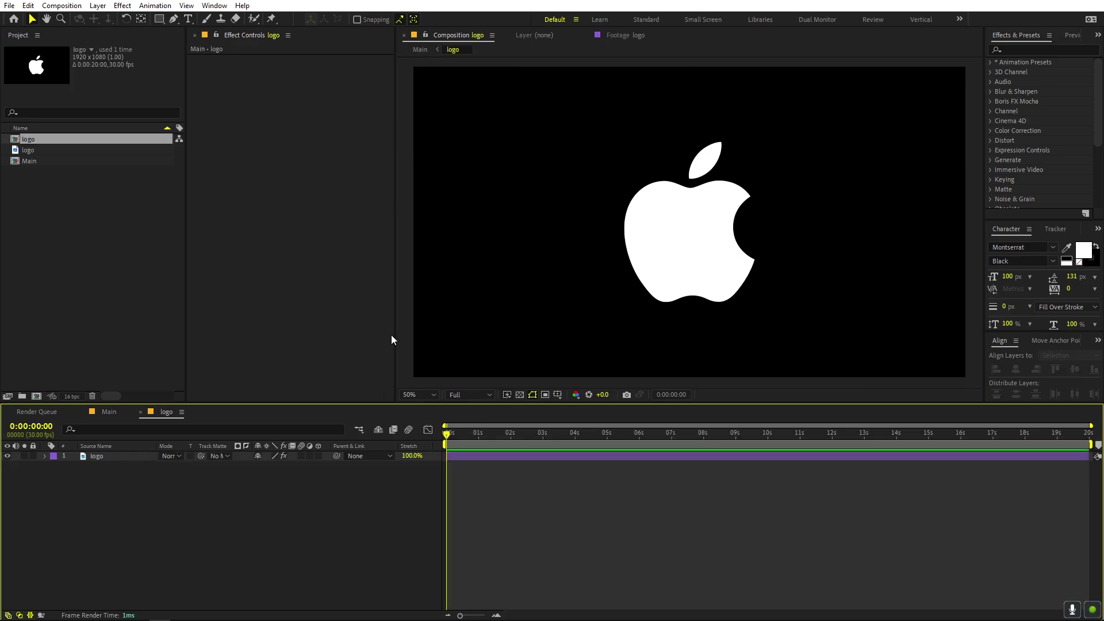
{"action": "left_click", "coordinate": [519, 395]}
{"action": "left_click", "coordinate": [519, 394]}
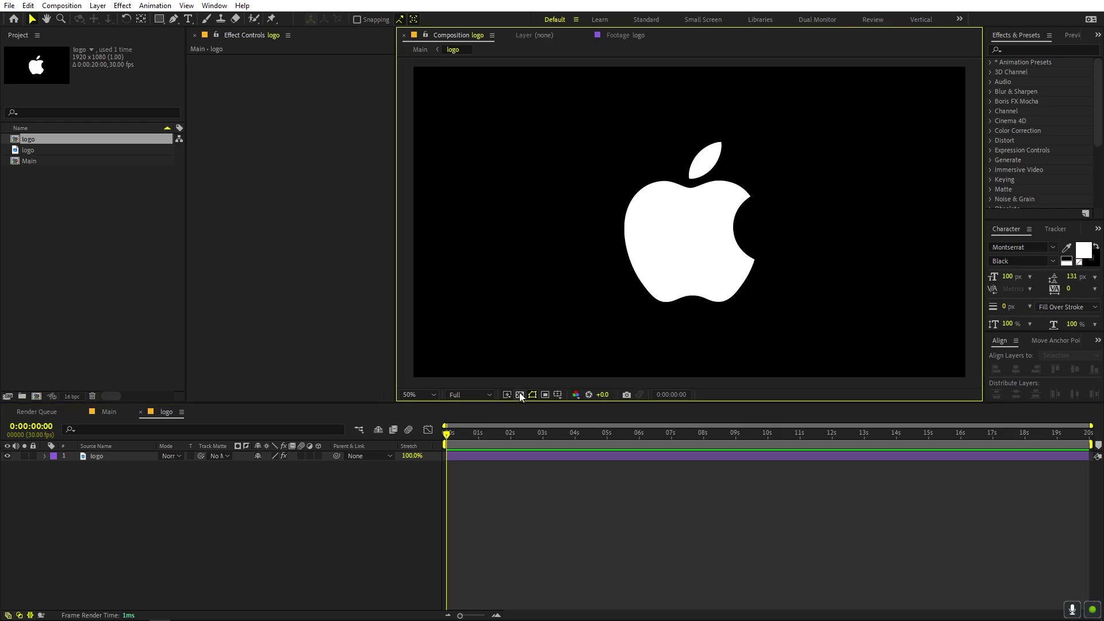
{"action": "left_click", "coordinate": [108, 412]}
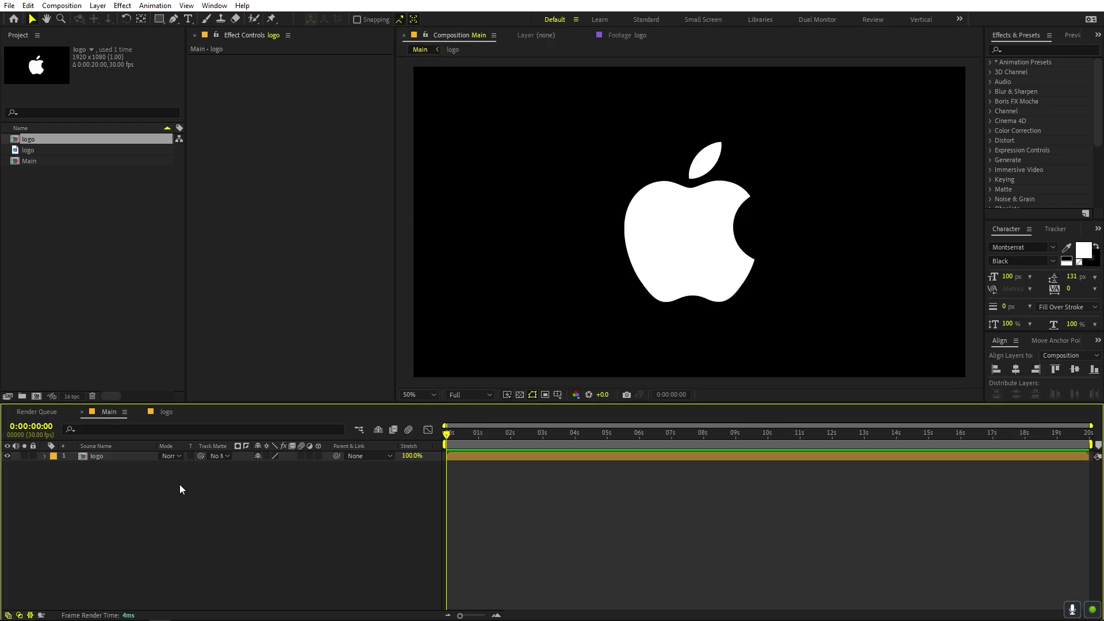
Apply the Glow Outline Reveal preset to the logo layer and preview the animation.
{"action": "left_click", "coordinate": [1031, 50]}
{"action": "type", "text": "gl"}
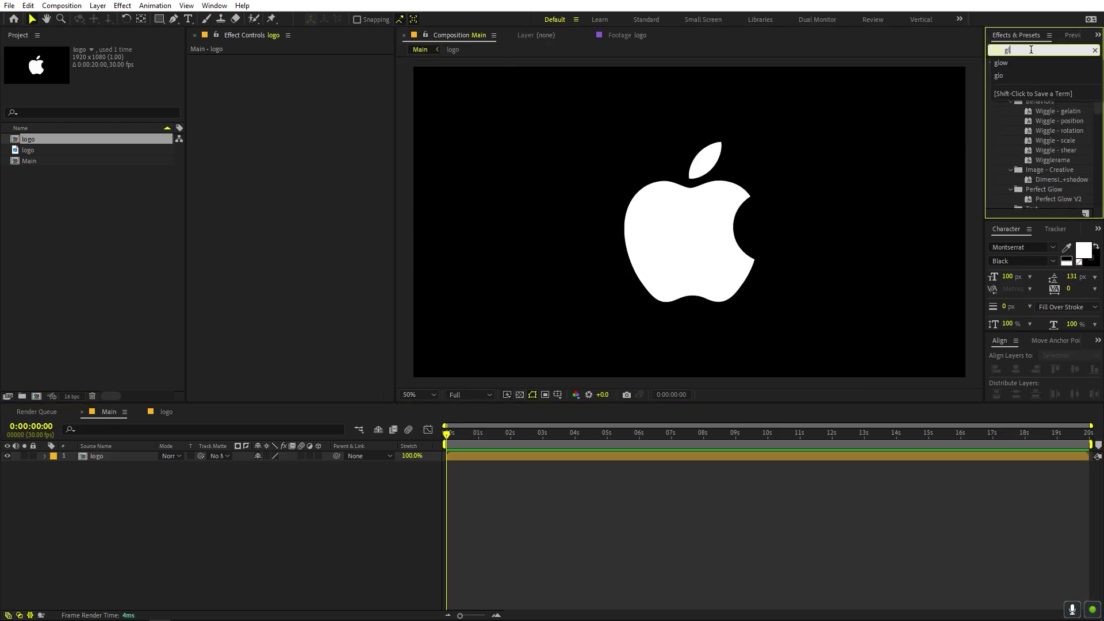
{"action": "type", "text": "ow ou"}
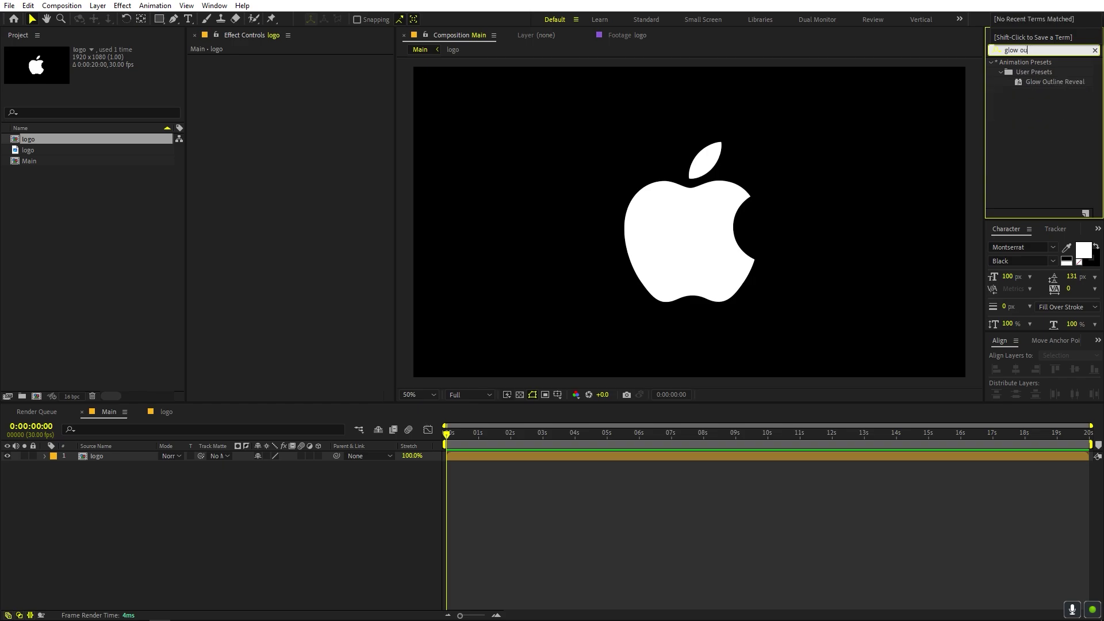
{"action": "left_click_drag", "start_coordinate": [1058, 80], "coordinate": [536, 455]}
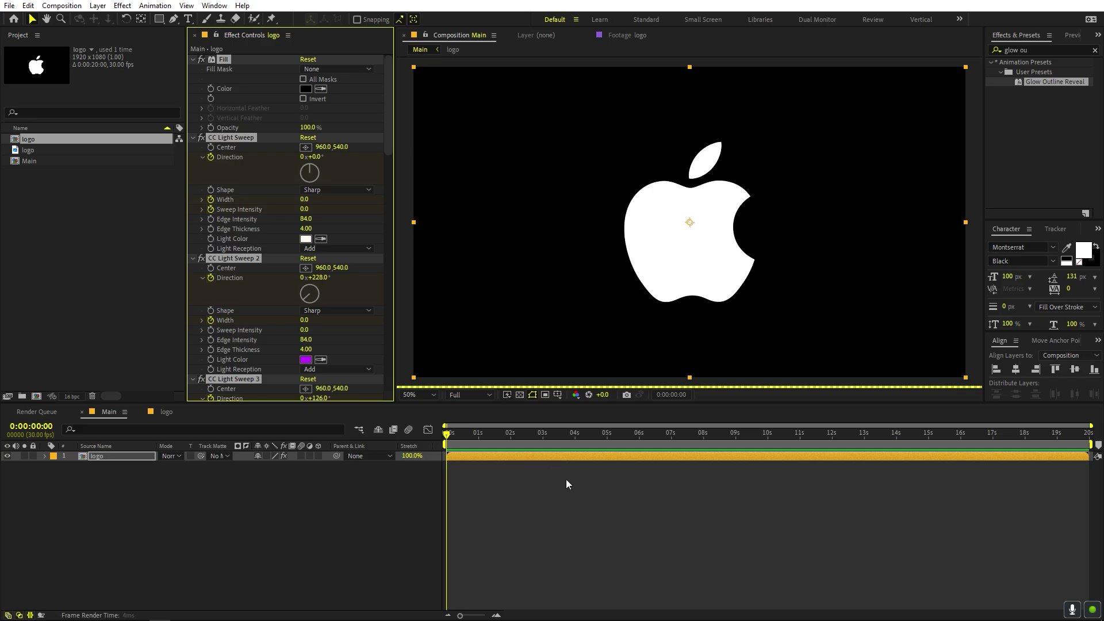
{"action": "left_click", "coordinate": [620, 530]}
{"action": "key", "text": "space"}
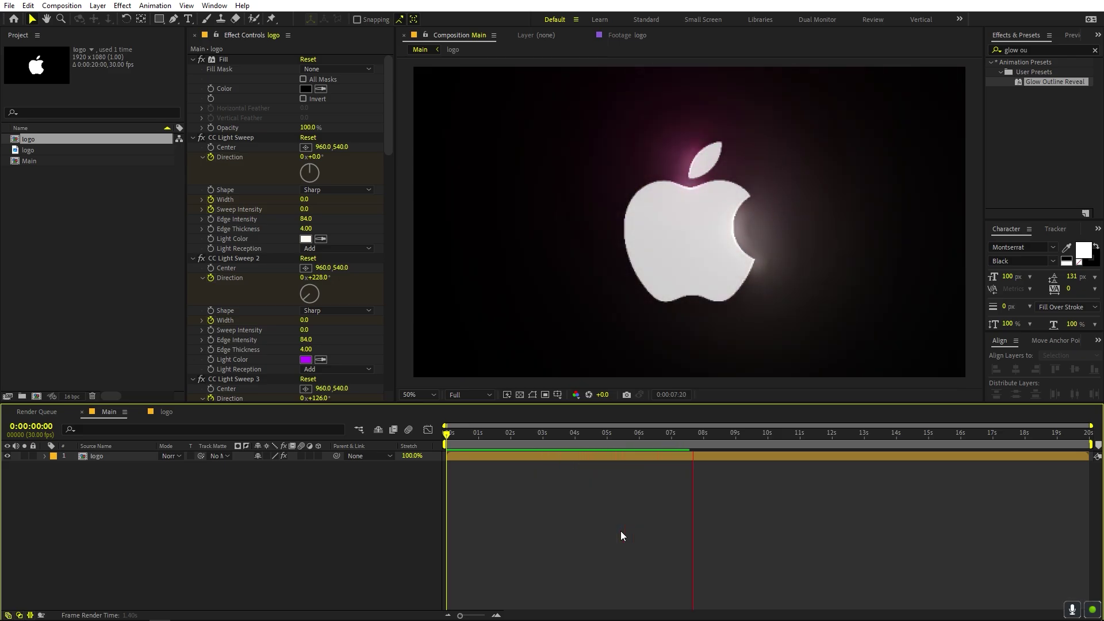
{"action": "key", "text": "space"}
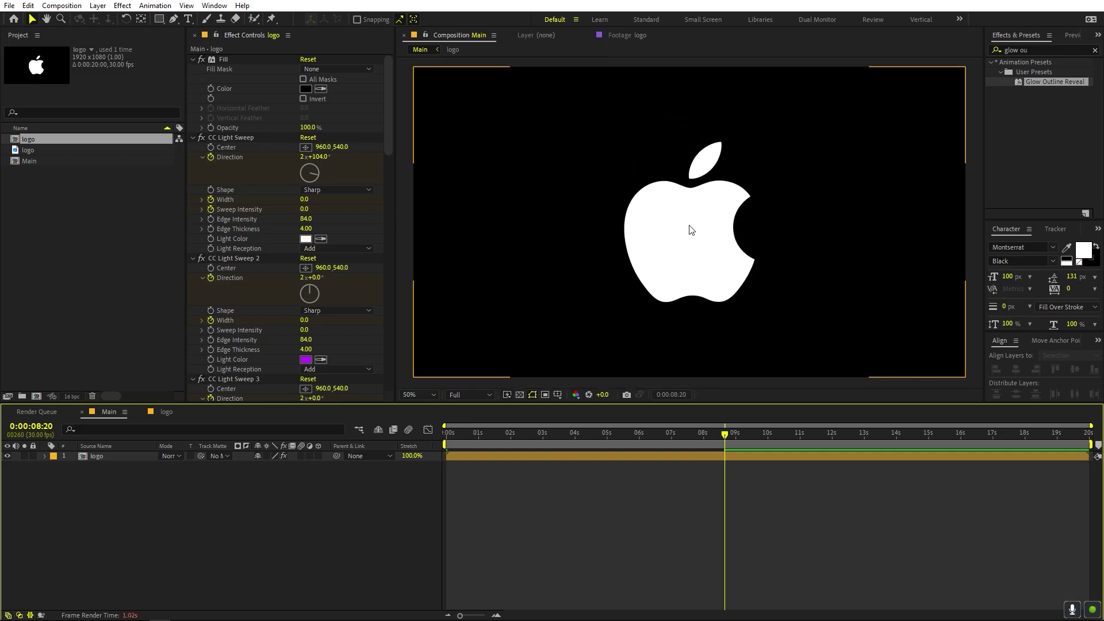
{"action": "left_click", "coordinate": [1062, 122]}
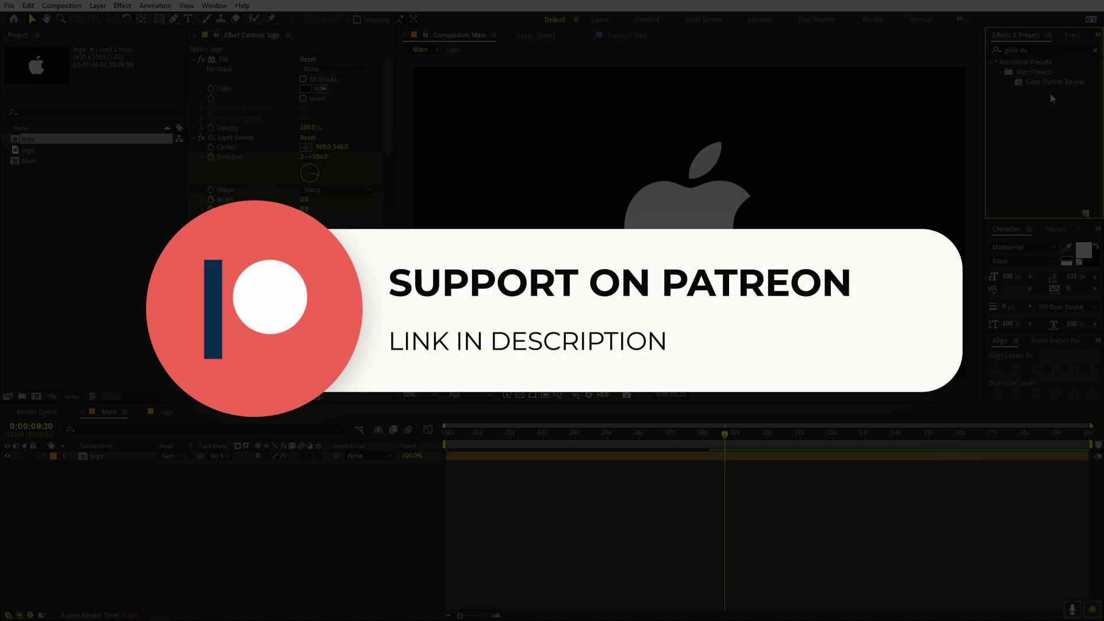
{"action": "left_click_drag", "start_coordinate": [1051, 93], "coordinate": [557, 118]}
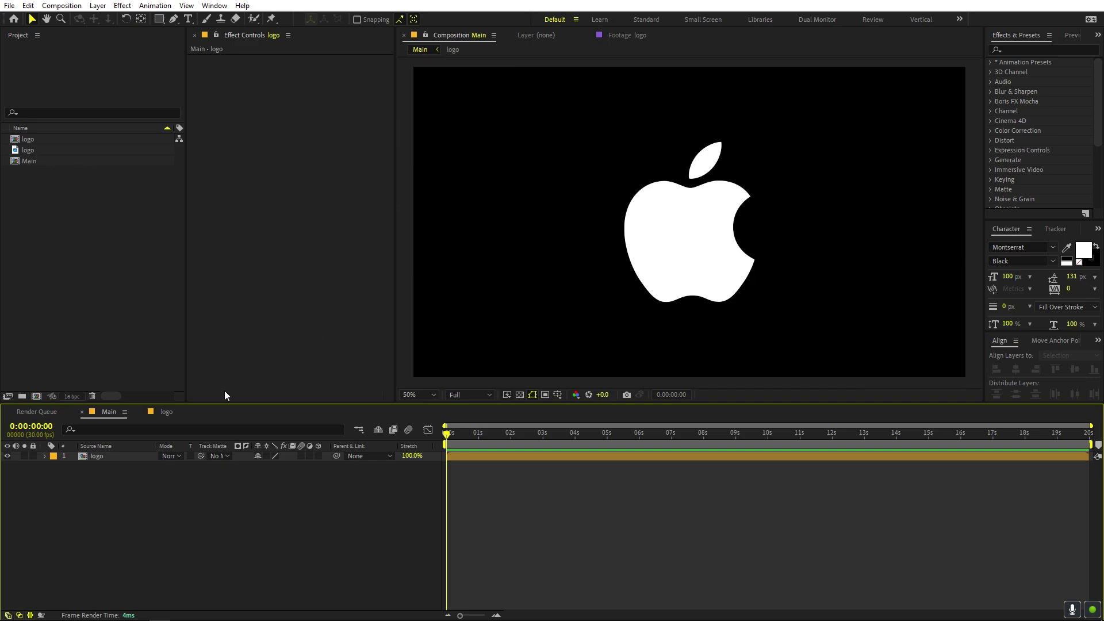
Inspect the logo precomposition's transparent background by toggling the transparency grid, and go back to Main.
{"action": "double_click", "coordinate": [104, 455]}
{"action": "left_click", "coordinate": [519, 399]}
{"action": "left_click", "coordinate": [519, 398]}
{"action": "left_click", "coordinate": [519, 398]}
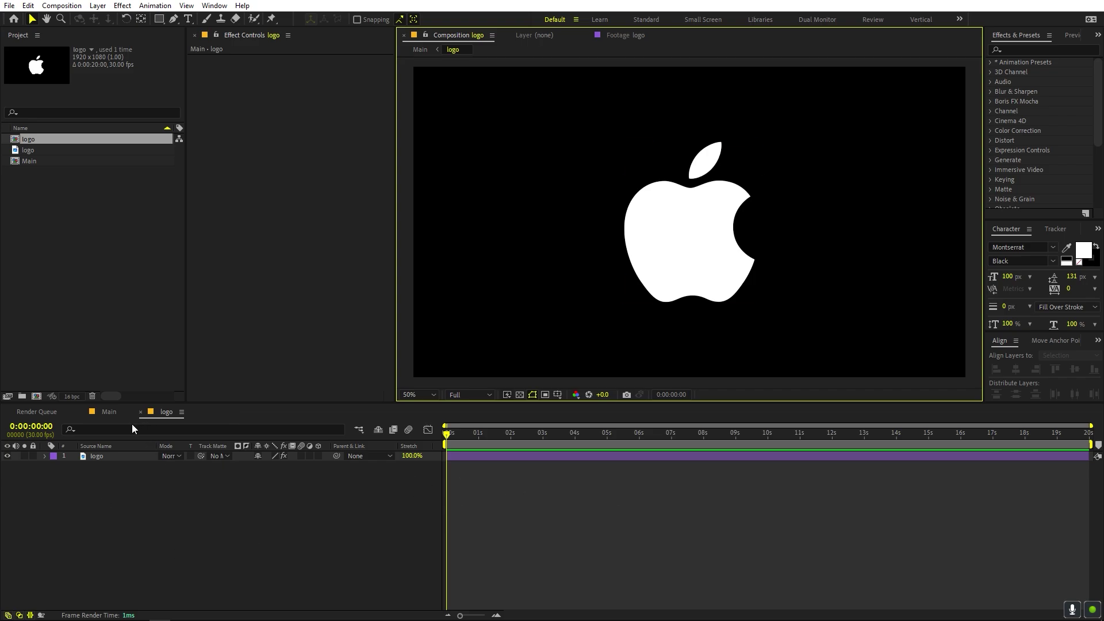
{"action": "left_click", "coordinate": [108, 411]}
{"action": "left_click", "coordinate": [125, 489]}
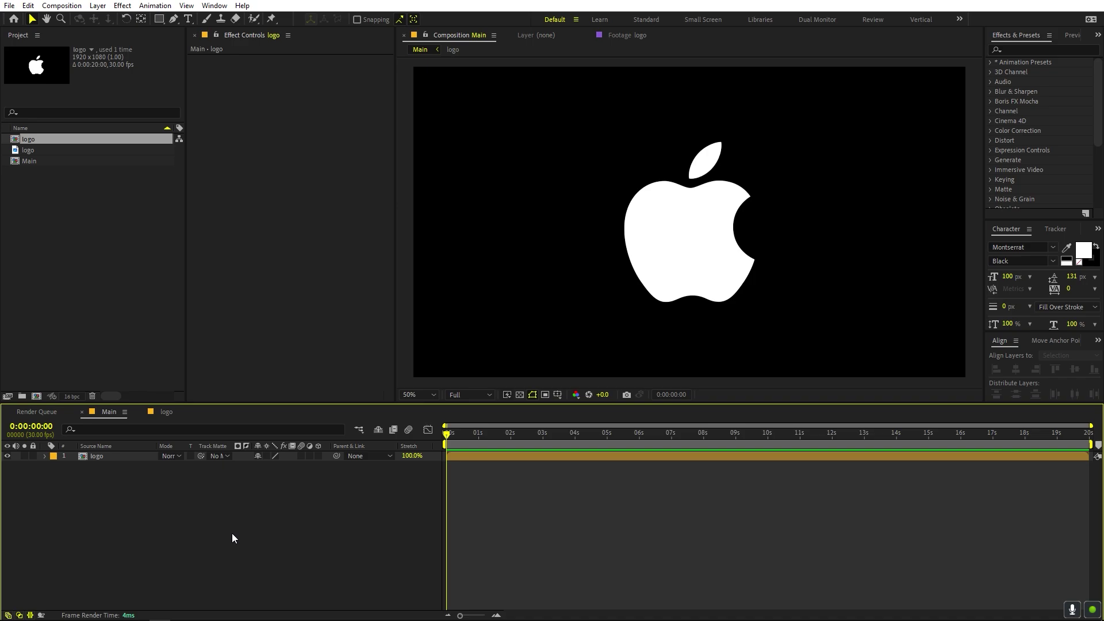
Apply the Fill effect to the logo layer and set its color to black (000000).
{"action": "left_click", "coordinate": [1046, 50]}
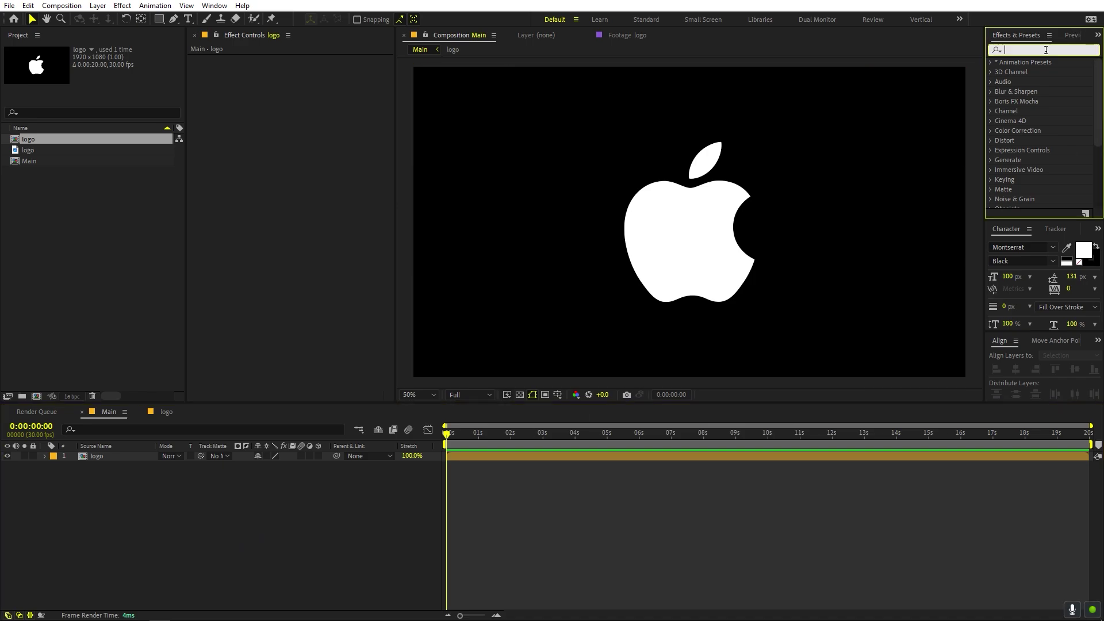
{"action": "type", "text": "fill"}
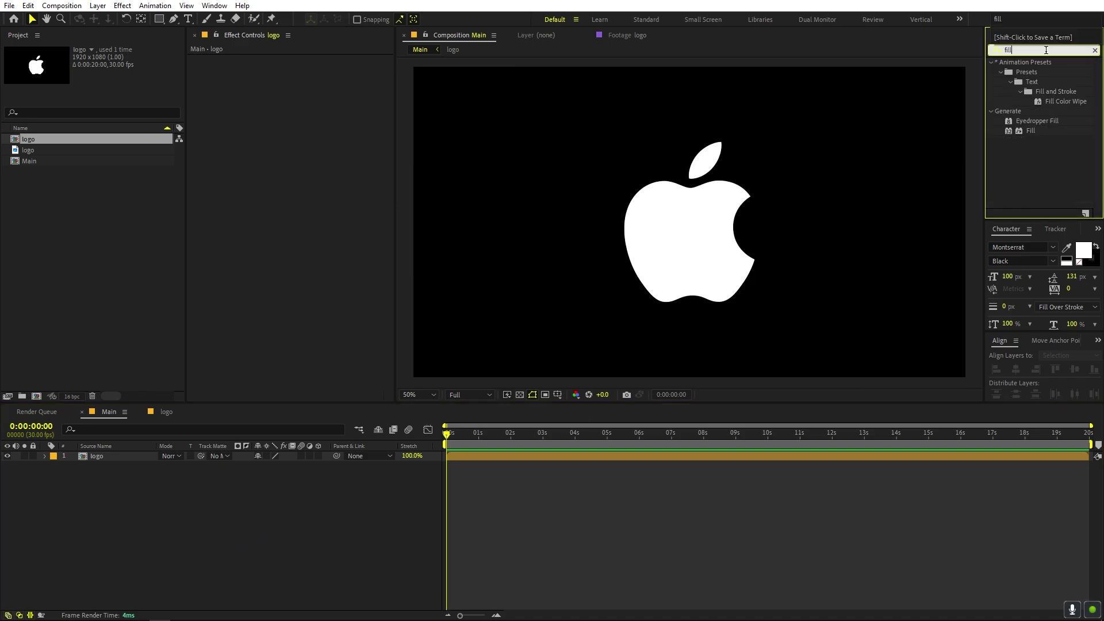
{"action": "left_click_drag", "start_coordinate": [1036, 127], "coordinate": [693, 226]}
{"action": "left_click", "coordinate": [306, 89]}
{"action": "left_click", "coordinate": [49, 368]}
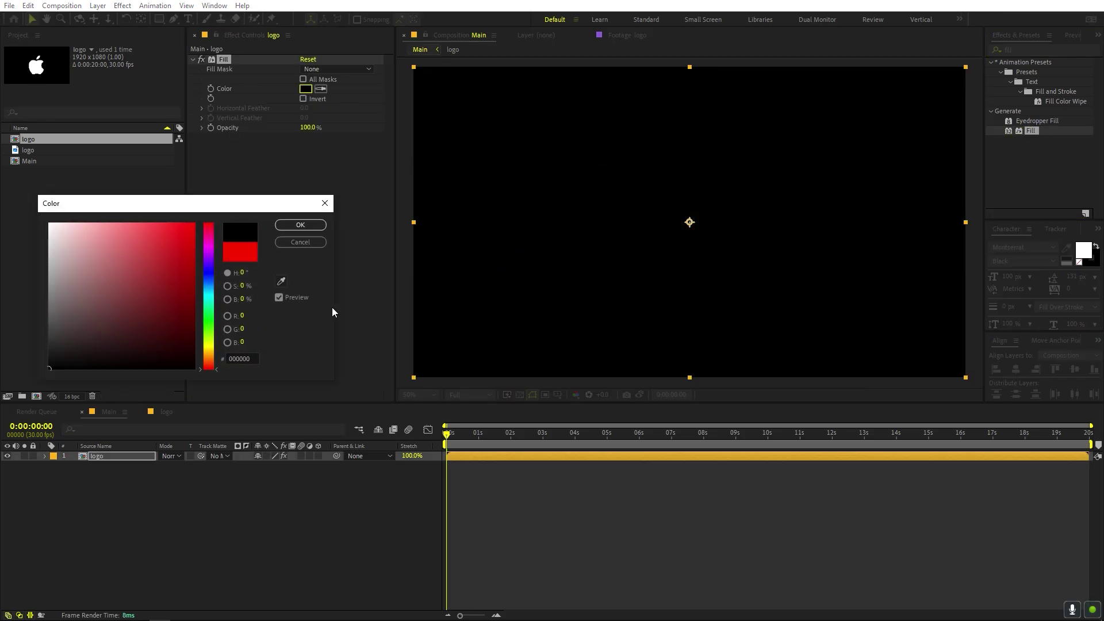
{"action": "left_click", "coordinate": [311, 227]}
{"action": "left_click", "coordinate": [202, 468]}
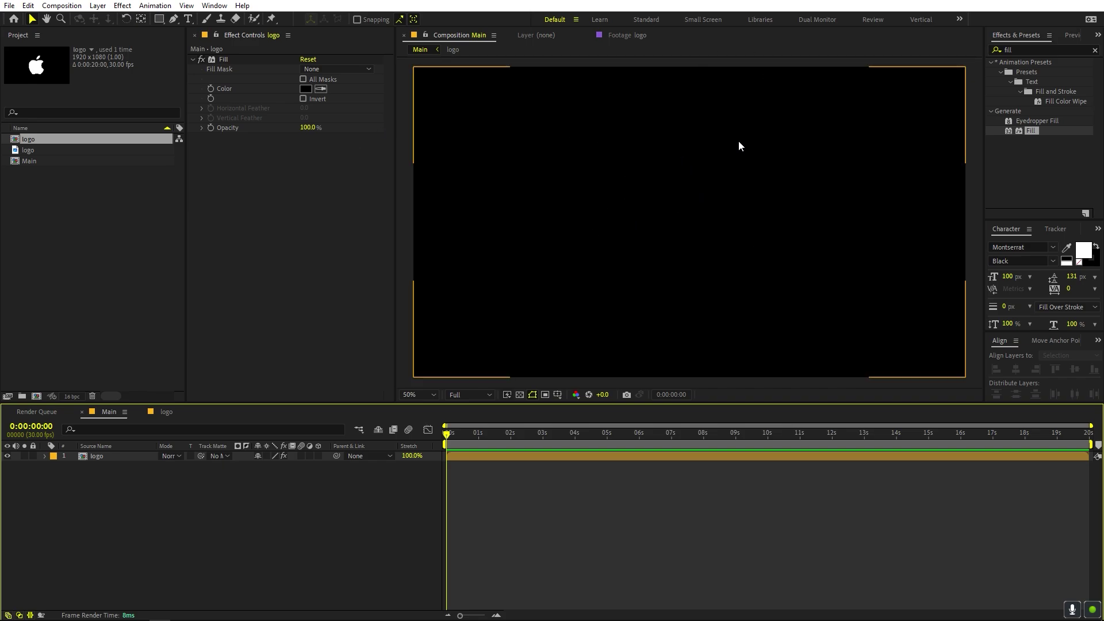
Try the Add blending mode on the logo layer and undo it.
{"action": "left_click", "coordinate": [178, 456]}
{"action": "left_click", "coordinate": [213, 239]}
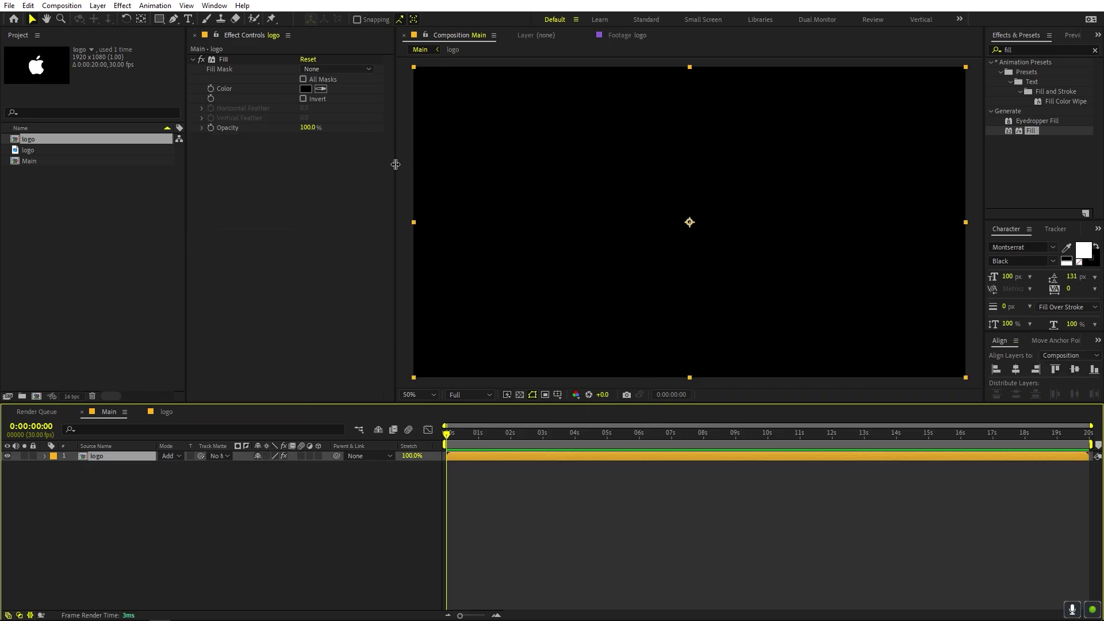
{"action": "key", "text": "ctrl+z"}
{"action": "left_click", "coordinate": [219, 513]}
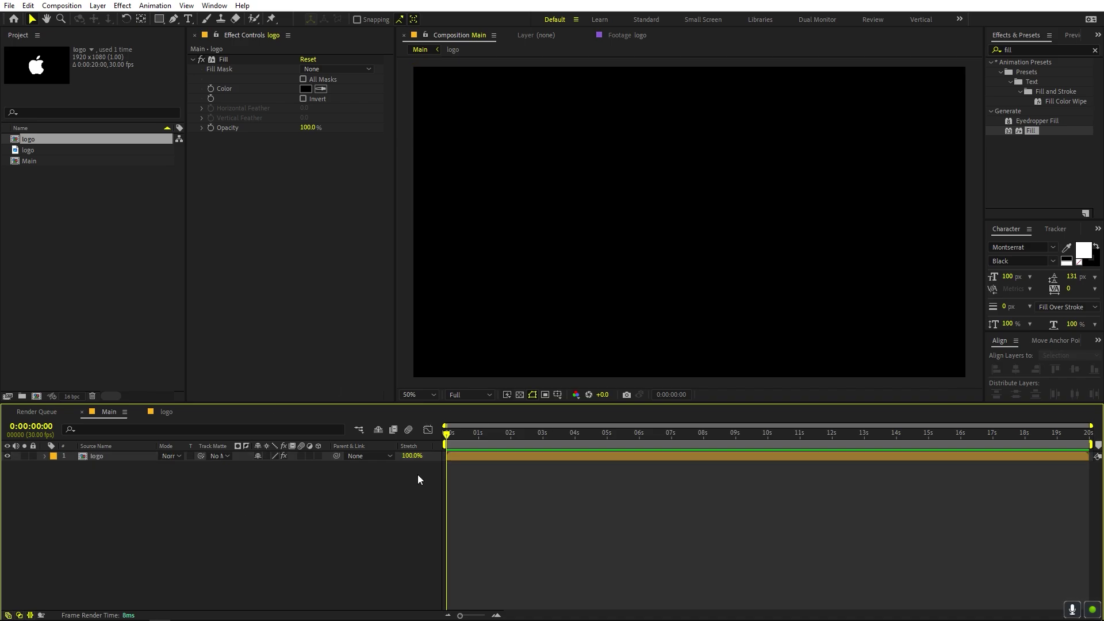
Add the CC Light Sweep effect to the logo layer and set its sweep intensity to 0.
{"action": "left_click", "coordinate": [1030, 51]}
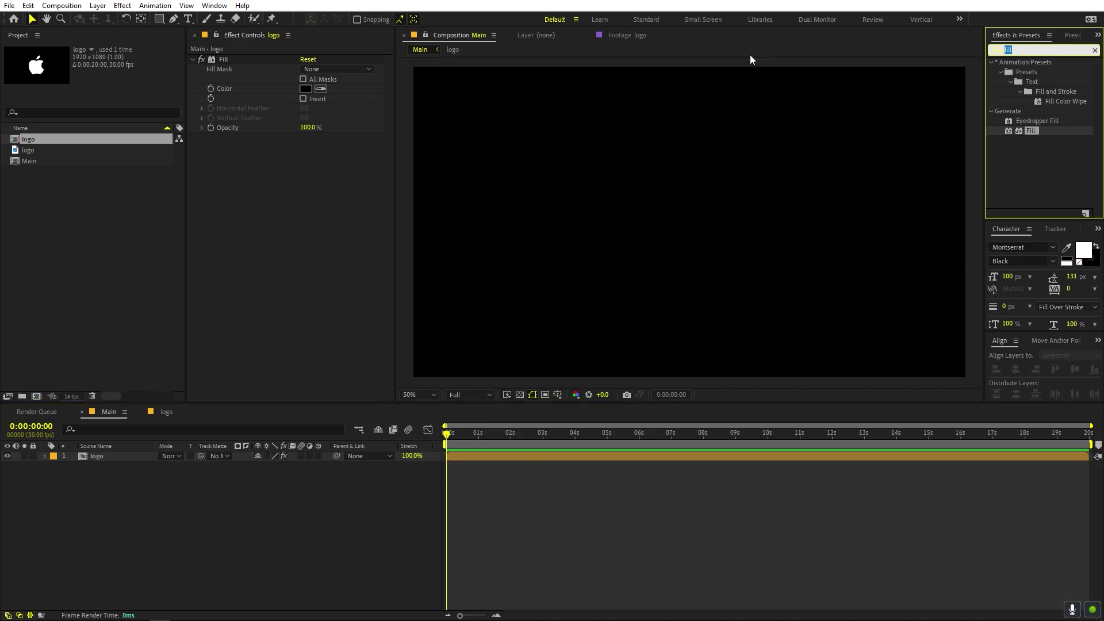
{"action": "type", "text": "cc light"}
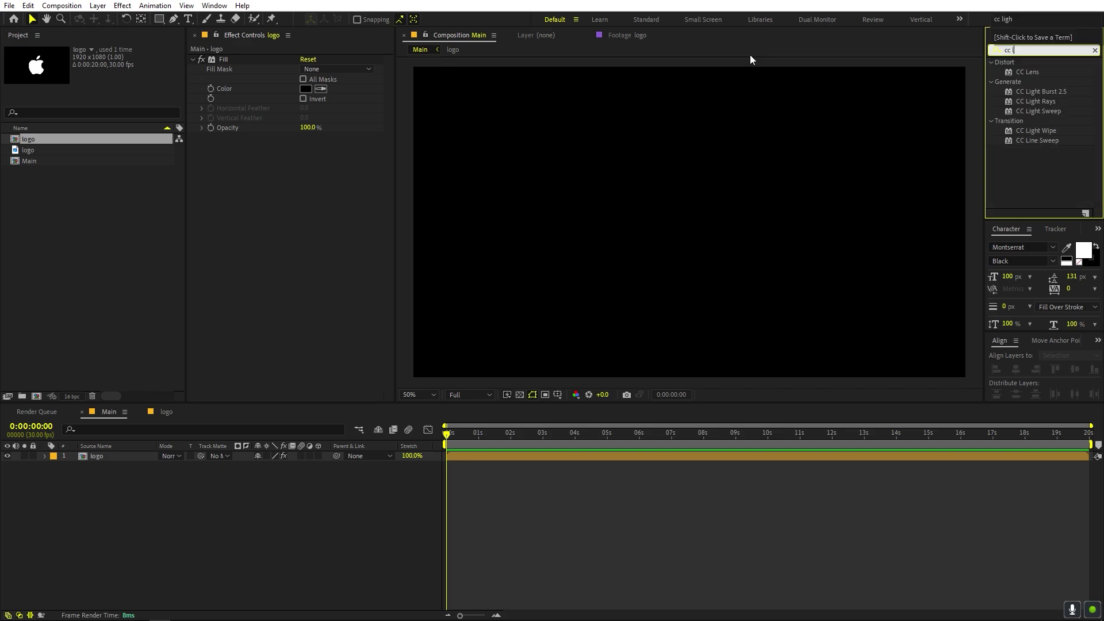
{"action": "left_click_drag", "start_coordinate": [1027, 93], "coordinate": [301, 206]}
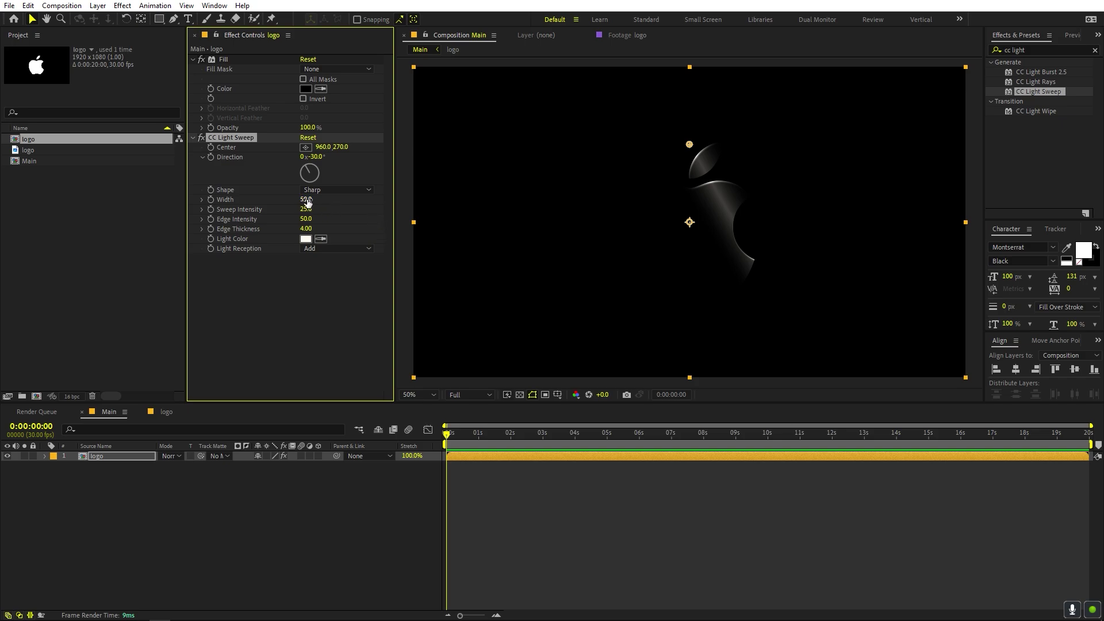
{"action": "left_click_drag", "start_coordinate": [305, 209], "coordinate": [232, 219]}
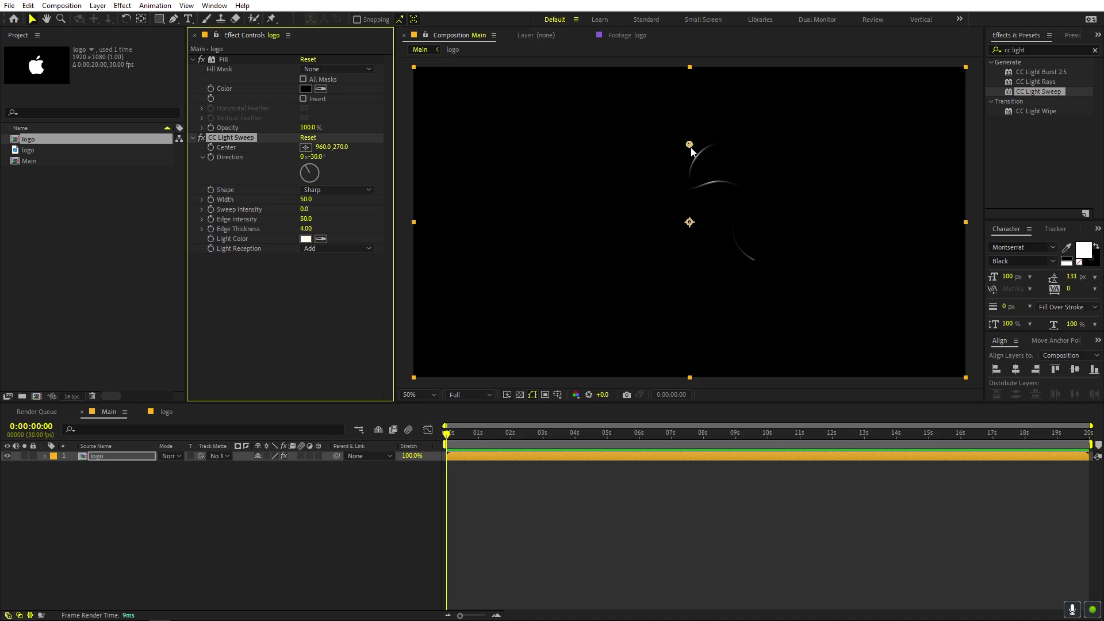
Center the light sweep in the frame by setting its vertical center coordinate to 540.
{"action": "left_click", "coordinate": [341, 147]}
{"action": "type", "text": "540"}
{"action": "key", "text": "Return"}
{"action": "left_click", "coordinate": [326, 322]}
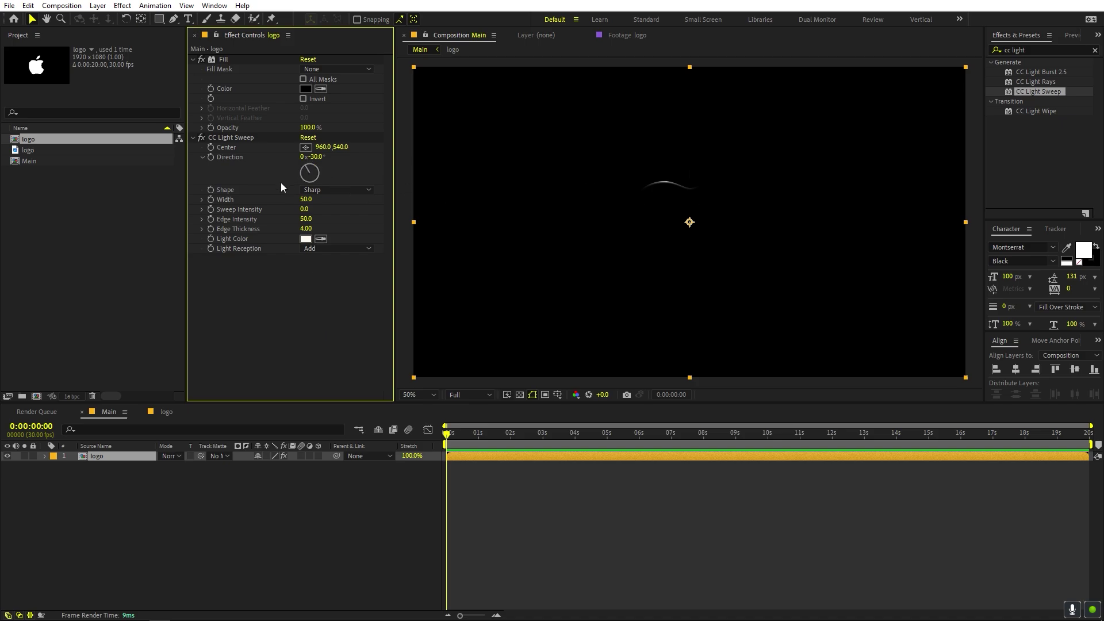
Set the light sweep's width to 79, edge intensity to 90 and direction to 14°.
{"action": "left_click_drag", "start_coordinate": [307, 199], "coordinate": [329, 218]}
{"action": "mouse_move", "coordinate": [313, 160]}
{"action": "left_mouse_down"}
{"action": "mouse_move", "coordinate": [629, 177]}
{"action": "mouse_move", "coordinate": [451, 192]}
{"action": "mouse_move", "coordinate": [262, 172]}
{"action": "mouse_move", "coordinate": [330, 166]}
{"action": "left_mouse_up"}
{"action": "left_click", "coordinate": [315, 161]}
{"action": "type", "text": "0"}
{"action": "key", "text": "Return"}
{"action": "left_click_drag", "start_coordinate": [315, 161], "coordinate": [323, 157]}
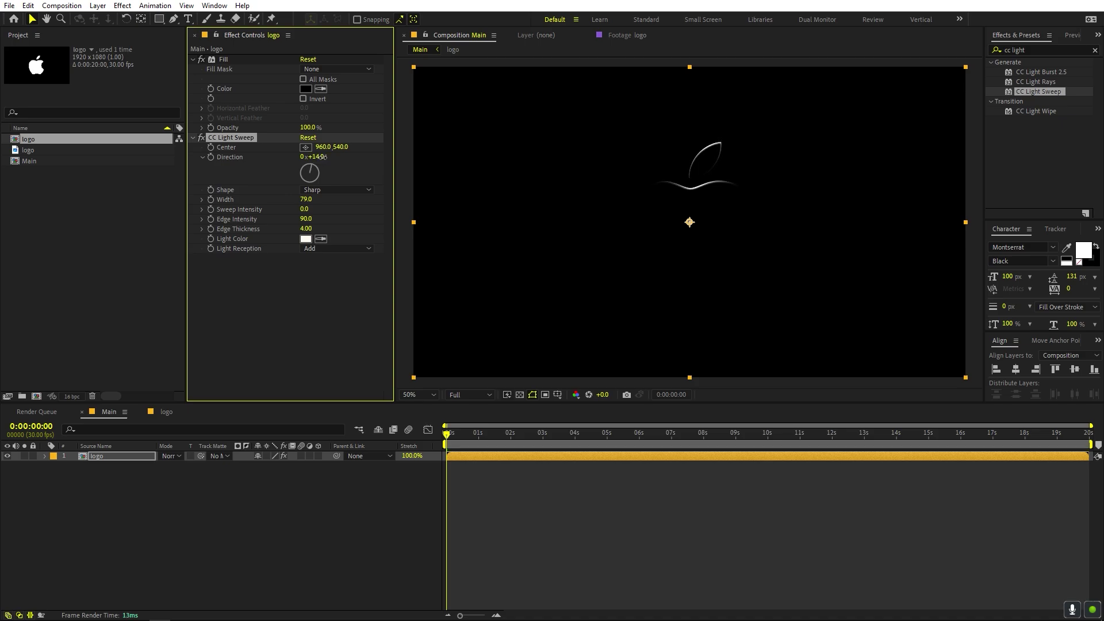
{"action": "left_click", "coordinate": [300, 299]}
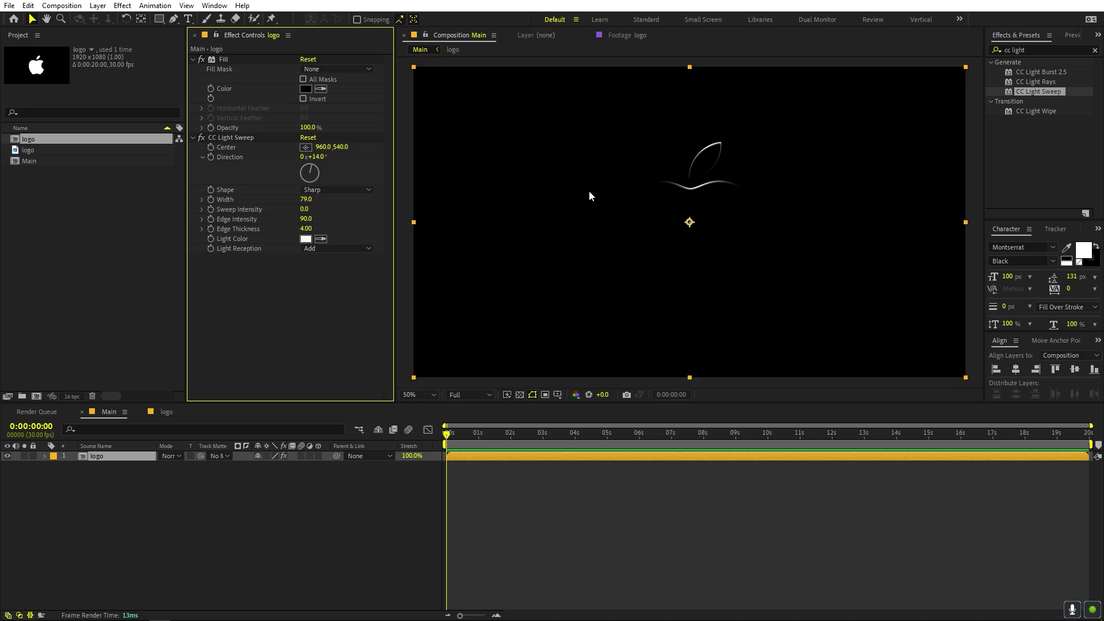
Duplicate the CC Light Sweep effect and set the copy's direction to 251°.
{"action": "left_click", "coordinate": [236, 140]}
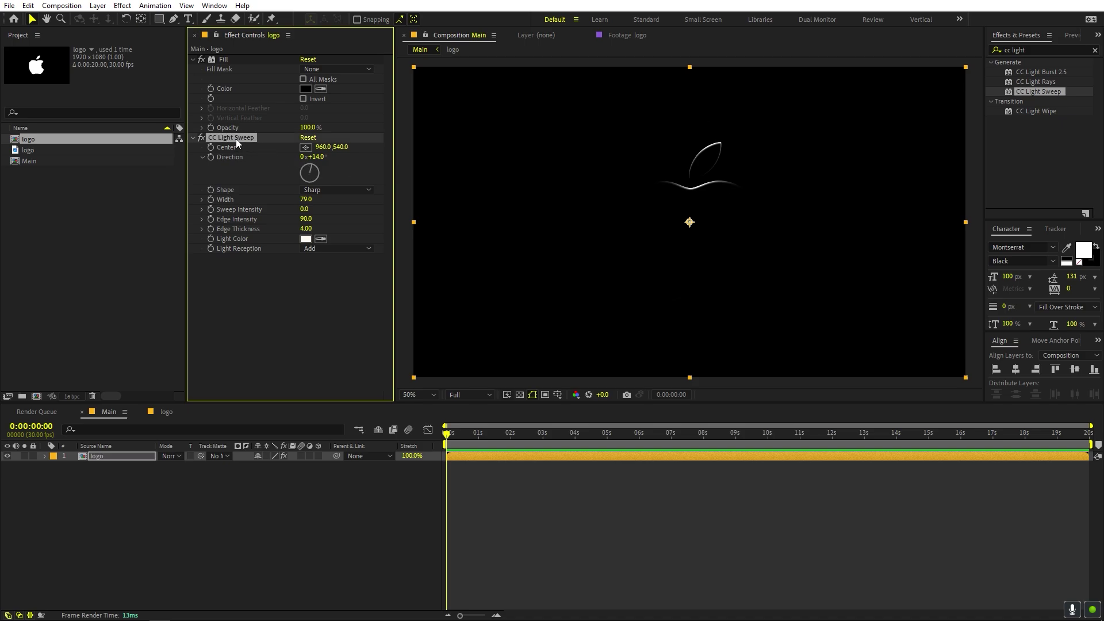
{"action": "key", "text": "ctrl+d"}
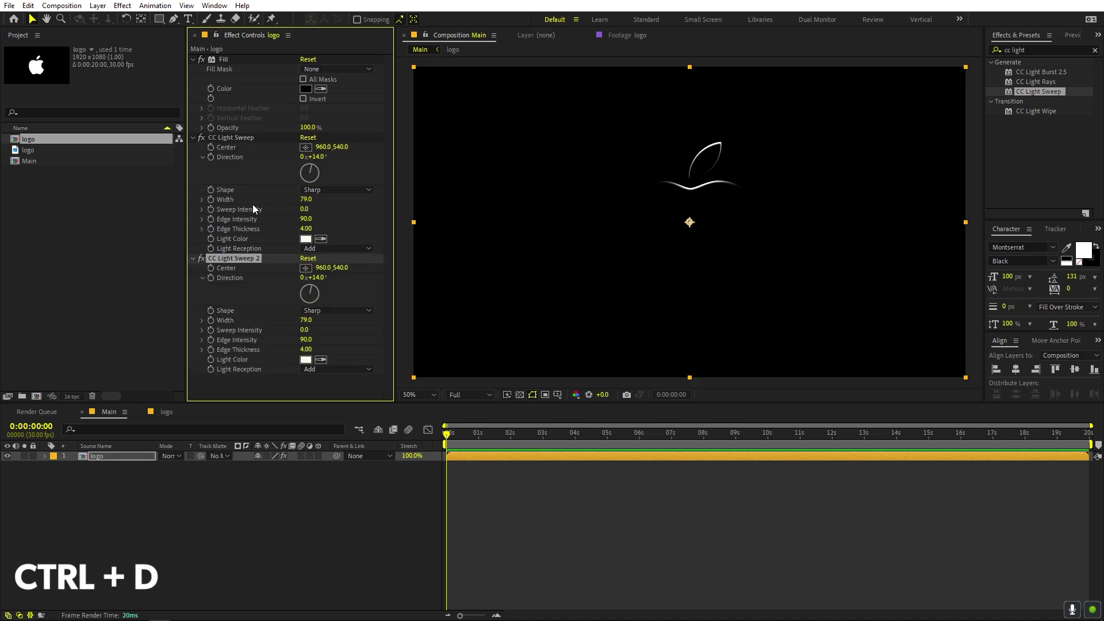
{"action": "left_click_drag", "start_coordinate": [320, 280], "coordinate": [461, 284]}
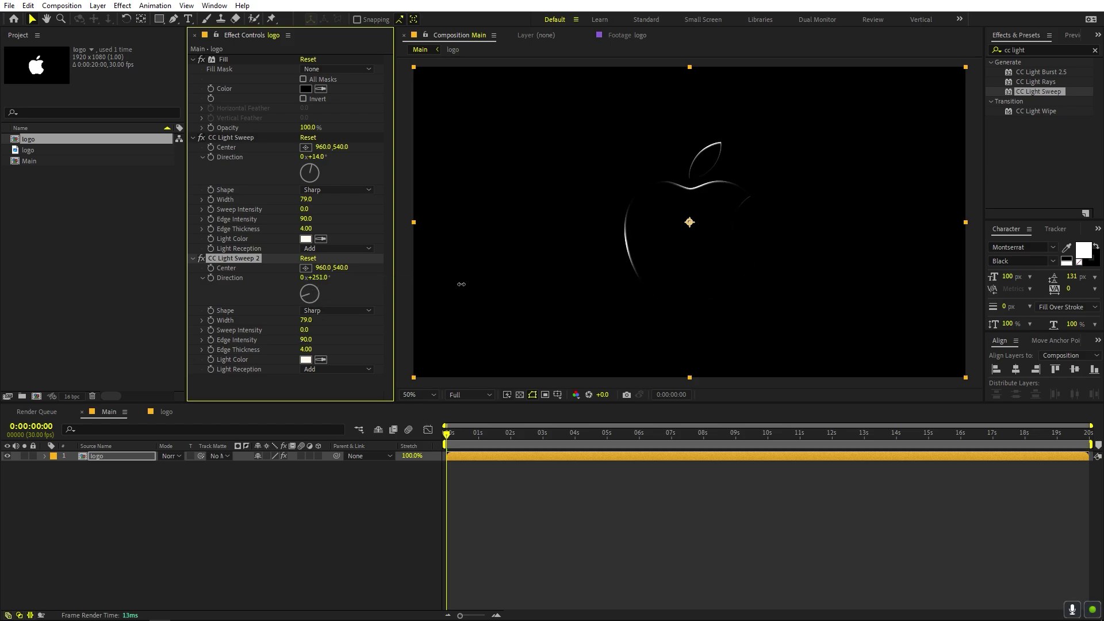
Change the second light sweep's light color to purple (CC00FF).
{"action": "left_click", "coordinate": [305, 360]}
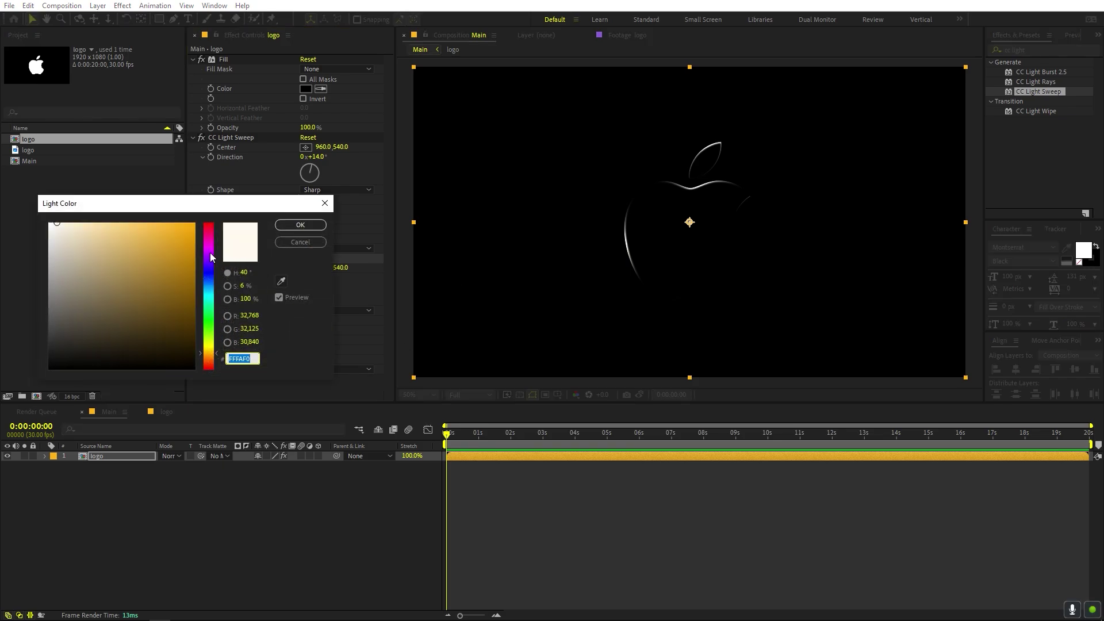
{"action": "left_click", "coordinate": [211, 253]}
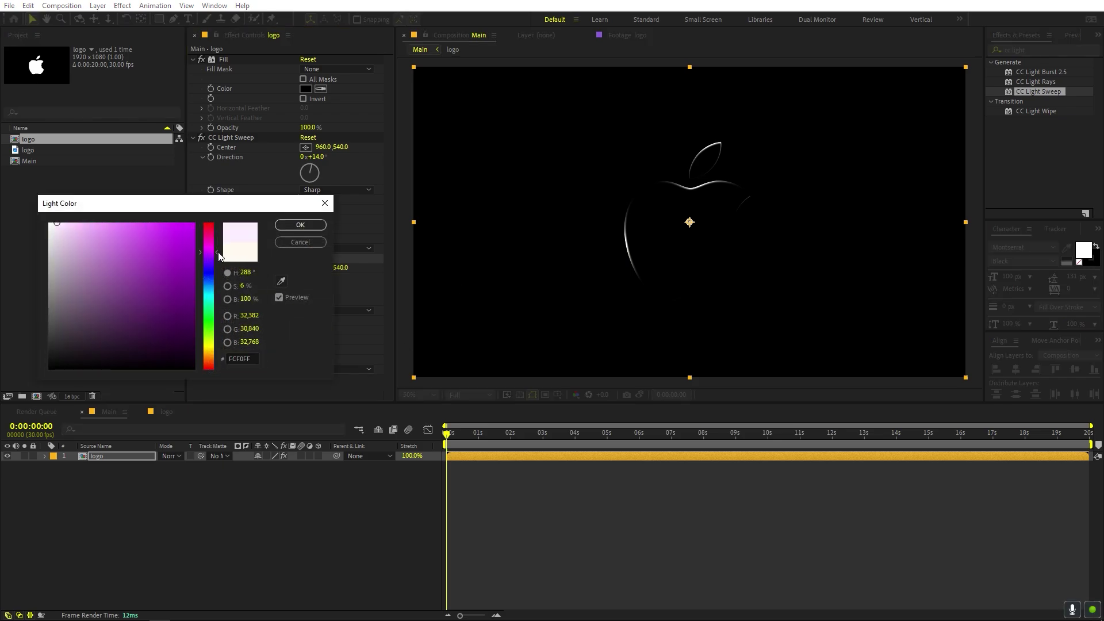
{"action": "left_click", "coordinate": [193, 224]}
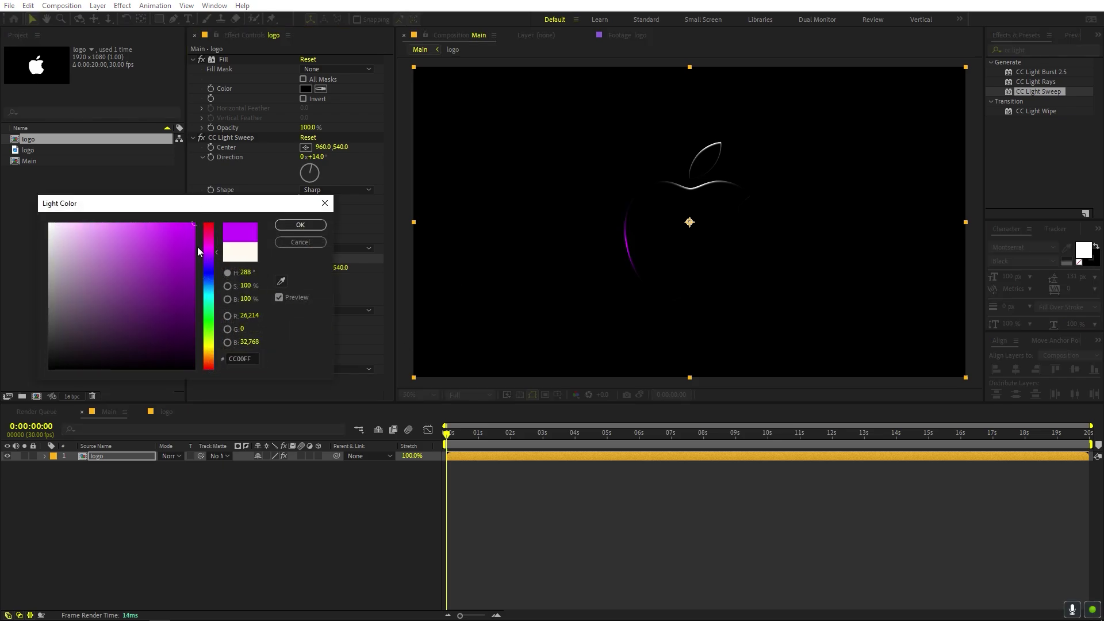
{"action": "left_click", "coordinate": [300, 225]}
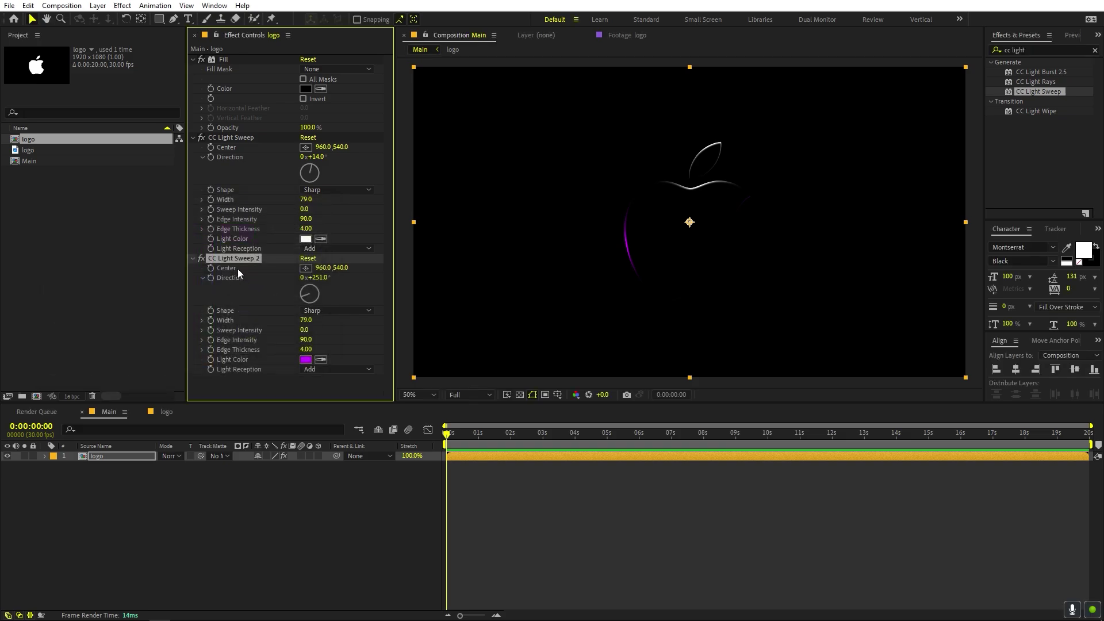
Duplicate the purple light sweep and give the copy a direction of 118° and an orange light color (FFA200).
{"action": "key", "text": "ctrl+d"}
{"action": "left_click_drag", "start_coordinate": [311, 310], "coordinate": [252, 312]}
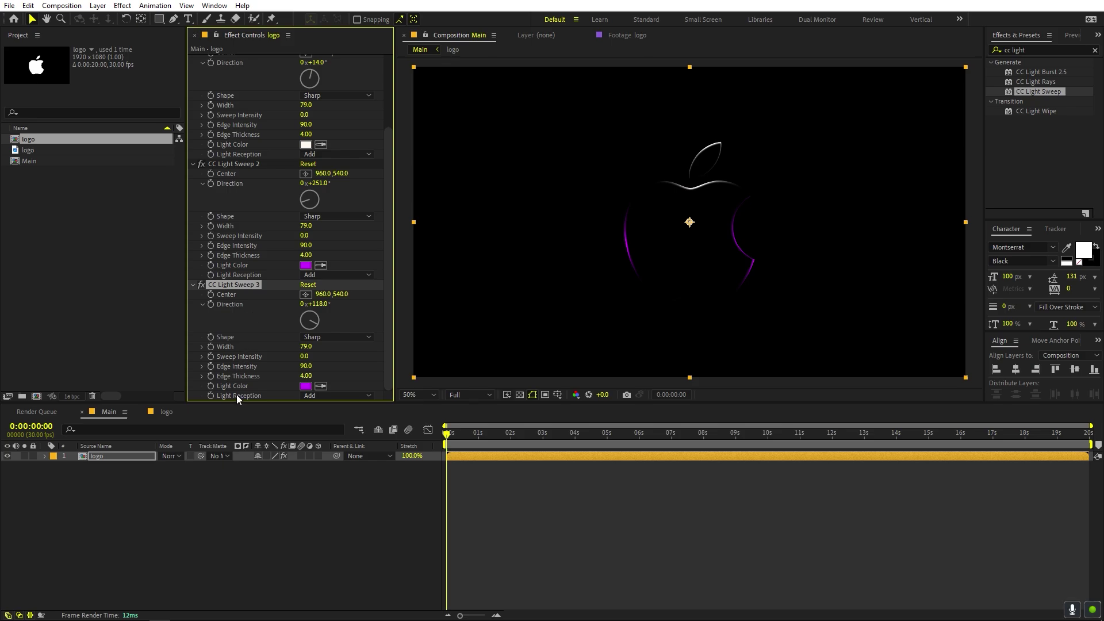
{"action": "left_click", "coordinate": [306, 386]}
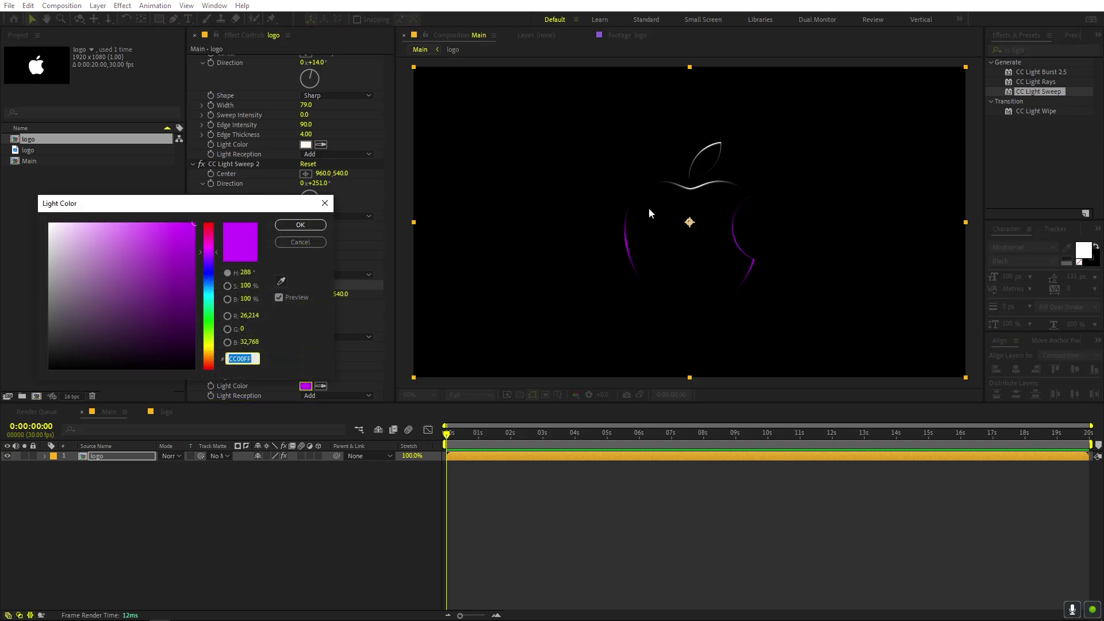
{"action": "mouse_move", "coordinate": [213, 344]}
{"action": "left_mouse_down"}
{"action": "mouse_move", "coordinate": [212, 318]}
{"action": "mouse_move", "coordinate": [213, 352]}
{"action": "left_mouse_up"}
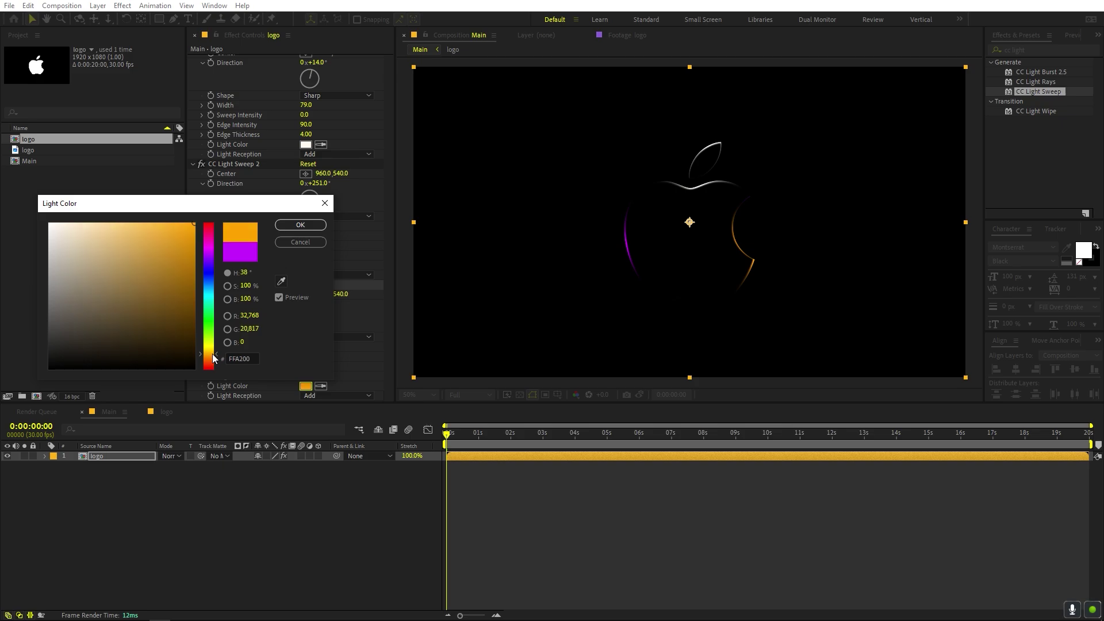
{"action": "left_click", "coordinate": [300, 225]}
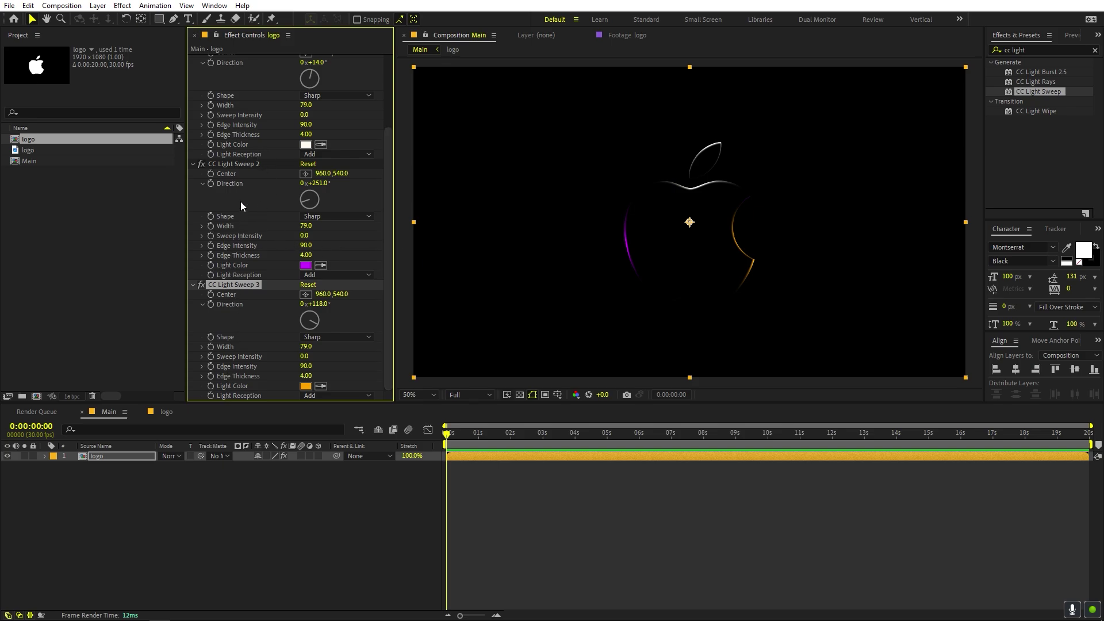
{"action": "left_click", "coordinate": [347, 122]}
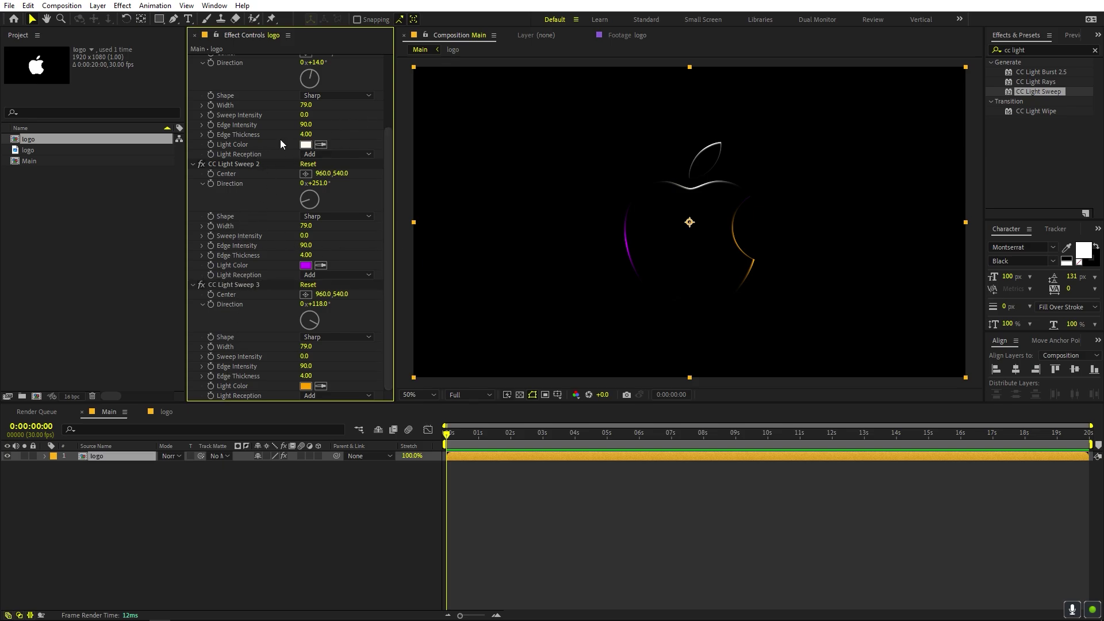
Start Direction keyframes at 0:00 for all three light sweeps and reveal the logo layer's keyframed properties.
{"action": "scroll", "coordinate": [280, 141], "scroll_direction": "up", "scroll_amount": 2}
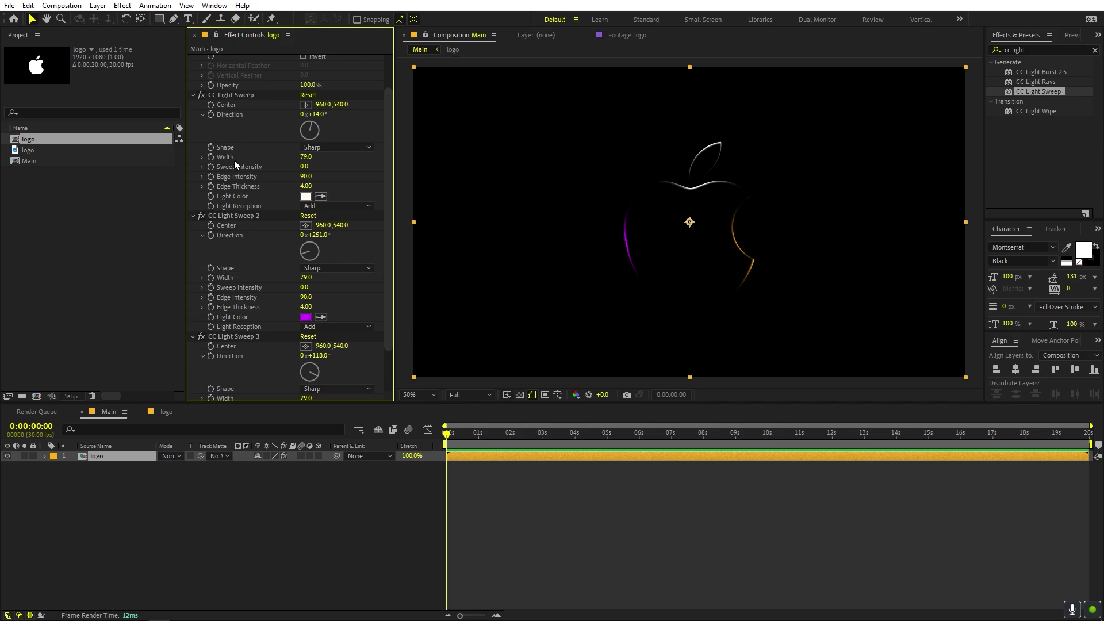
{"action": "left_click", "coordinate": [339, 116]}
{"action": "left_click", "coordinate": [339, 134]}
{"action": "left_click", "coordinate": [211, 115]}
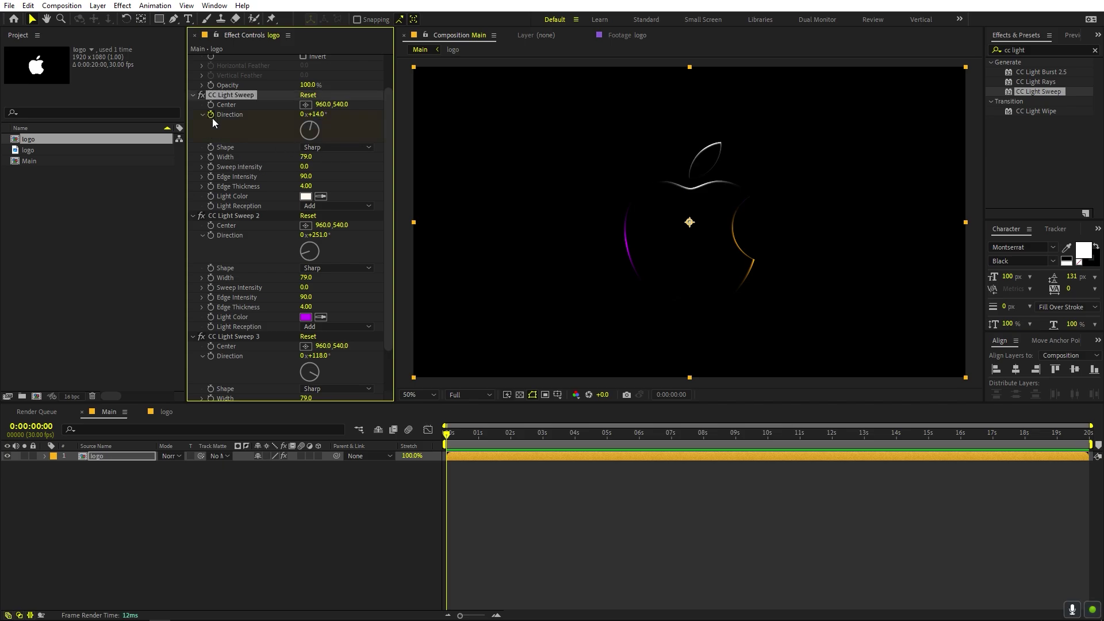
{"action": "left_click", "coordinate": [211, 236]}
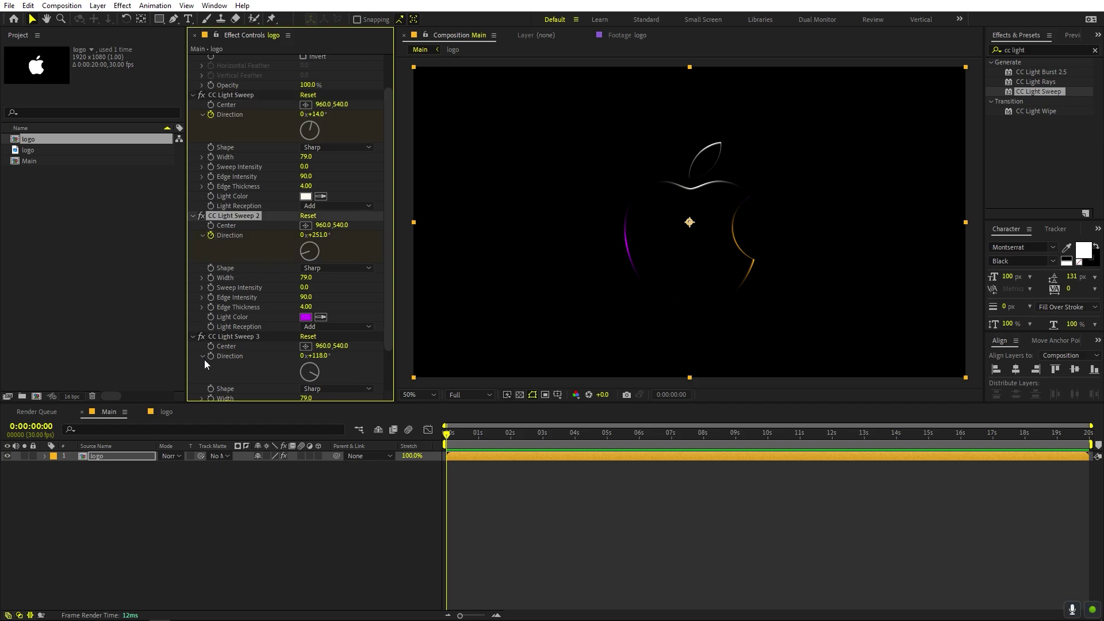
{"action": "left_click", "coordinate": [210, 356]}
{"action": "key", "text": "u"}
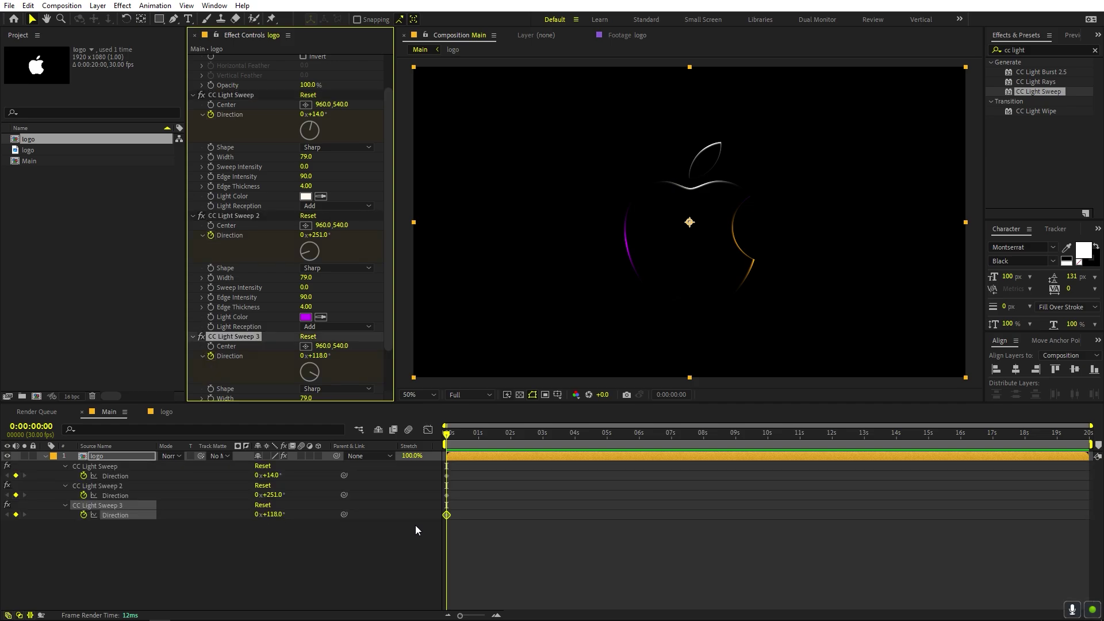
Keyframe the first light sweep's direction at 2x+0° at 0:00:05:02.
{"action": "left_click", "coordinate": [473, 479]}
{"action": "left_click_drag", "start_coordinate": [463, 450], "coordinate": [609, 451]}
{"action": "left_click", "coordinate": [305, 115]}
{"action": "type", "text": "2"}
{"action": "left_click", "coordinate": [320, 114]}
{"action": "type", "text": "0"}
{"action": "key", "text": "Return"}
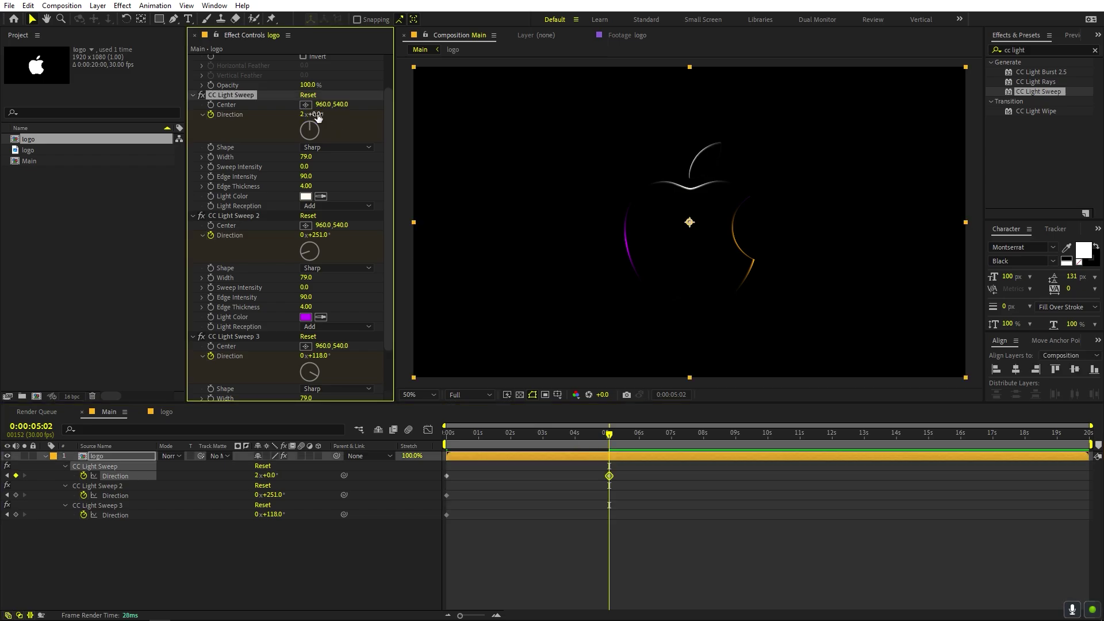
Keyframe the second and third light sweeps' directions at 2x+0° at 0:00:05:02 and play the animation from the start.
{"action": "left_click", "coordinate": [303, 235]}
{"action": "type", "text": "2"}
{"action": "key", "text": "Return"}
{"action": "left_click", "coordinate": [320, 235]}
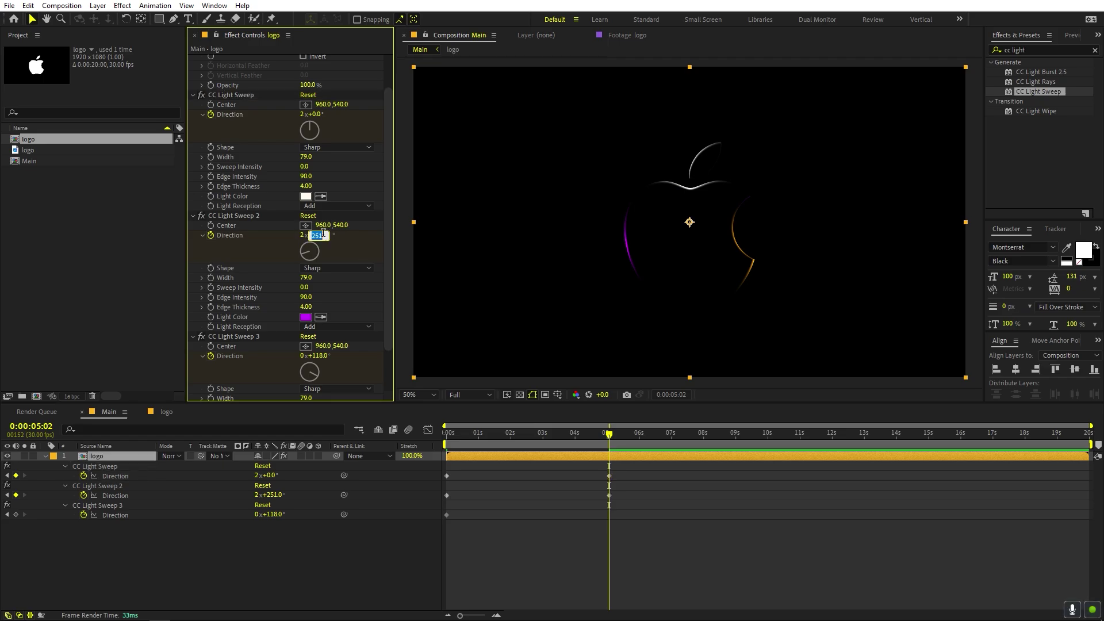
{"action": "type", "text": "0"}
{"action": "key", "text": "Return"}
{"action": "type", "text": "2"}
{"action": "key", "text": "Return"}
{"action": "left_click", "coordinate": [320, 356]}
{"action": "type", "text": "0"}
{"action": "key", "text": "Return"}
{"action": "key", "text": "Home"}
{"action": "key", "text": "space"}
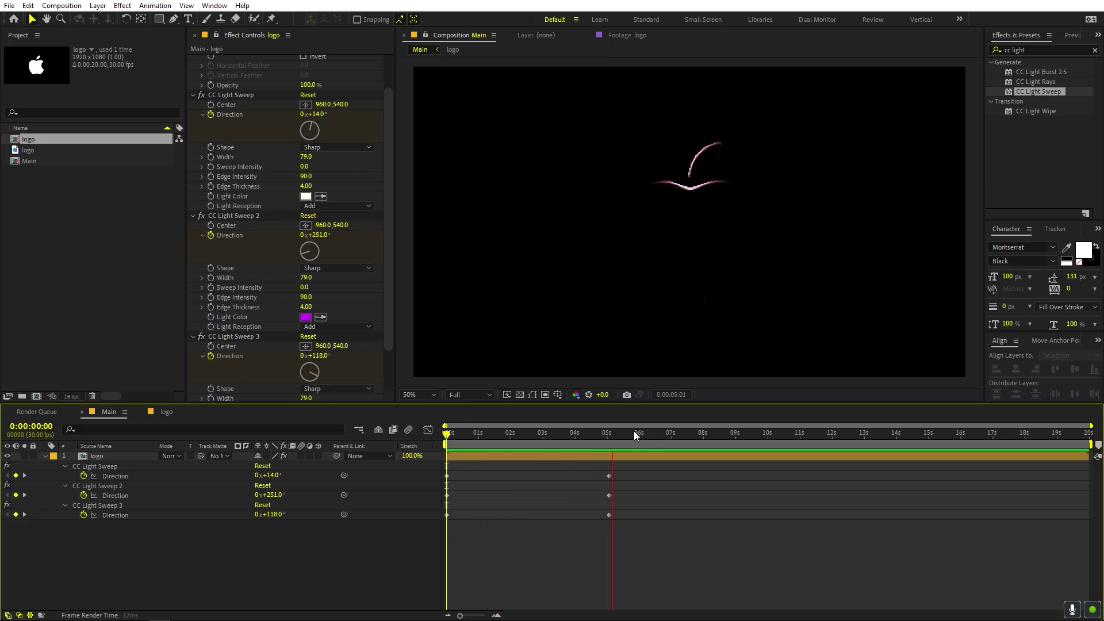
Apply Easy Ease to all Direction keyframes and reshape their speed graph to peak early and slow toward the end.
{"action": "left_click_drag", "start_coordinate": [650, 475], "coordinate": [413, 529]}
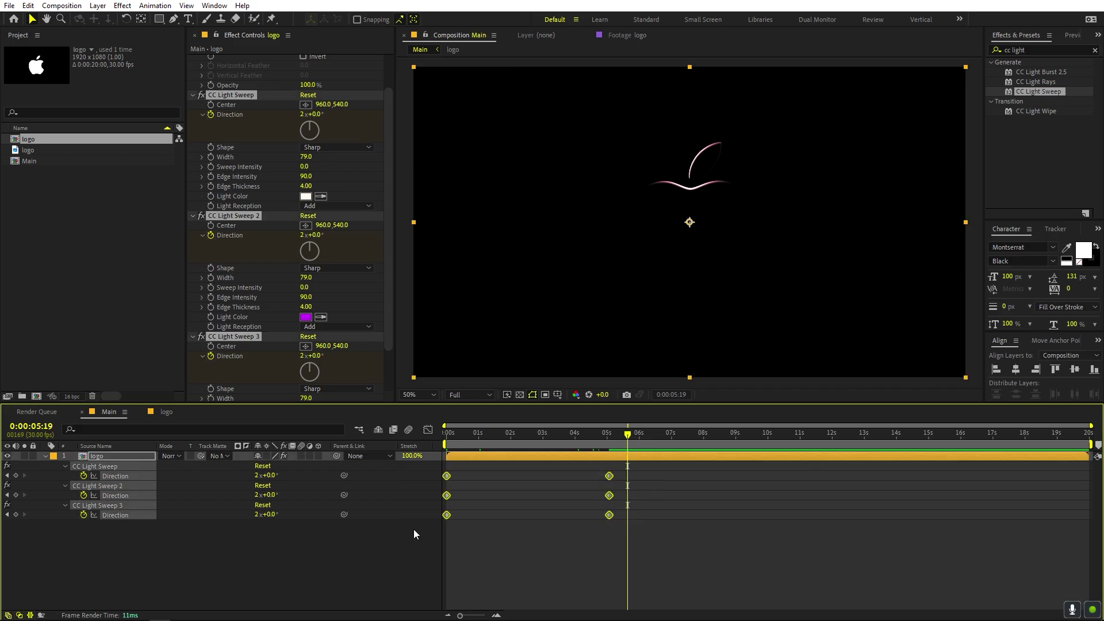
{"action": "key", "text": "F9"}
{"action": "left_click", "coordinate": [427, 429]}
{"action": "left_click_drag", "start_coordinate": [696, 480], "coordinate": [558, 579]}
{"action": "left_click", "coordinate": [652, 603]}
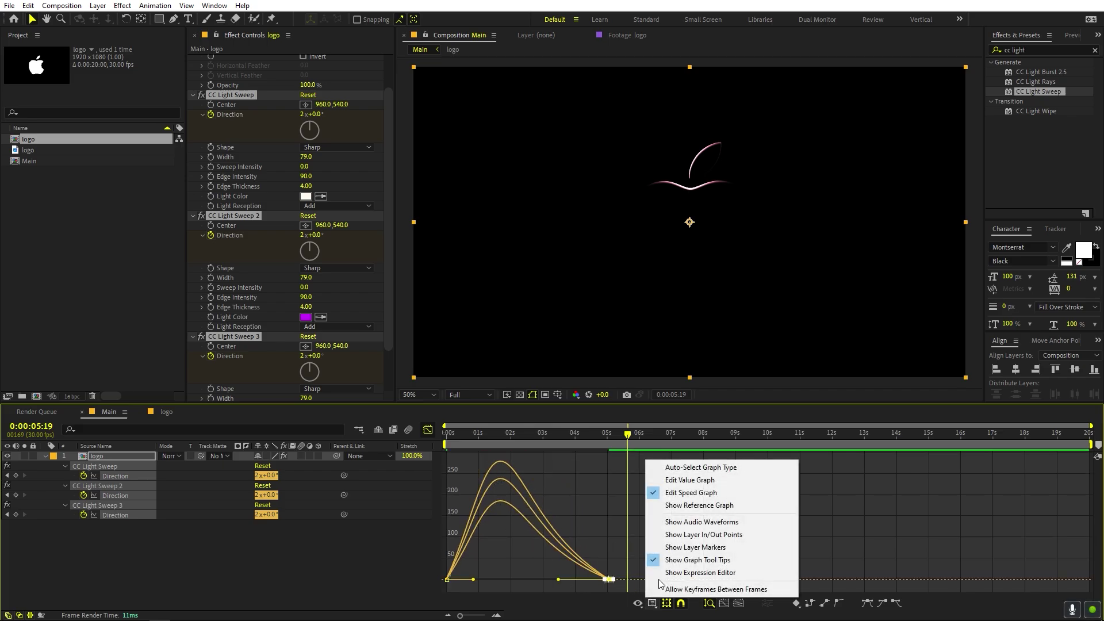
{"action": "left_click", "coordinate": [579, 515]}
{"action": "left_click", "coordinate": [427, 430]}
Go to 0:00:03:13, collapse the light sweeps and apply the Stylize Glow effect to the logo layer below them.
{"action": "left_click_drag", "start_coordinate": [605, 439], "coordinate": [556, 434]}
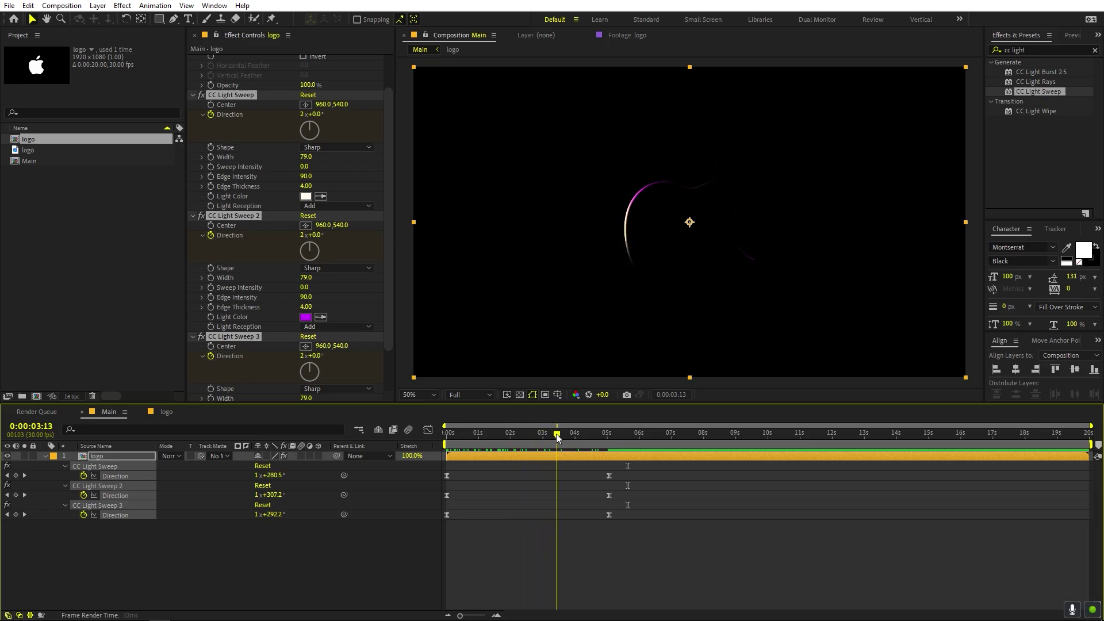
{"action": "left_click", "coordinate": [194, 95]}
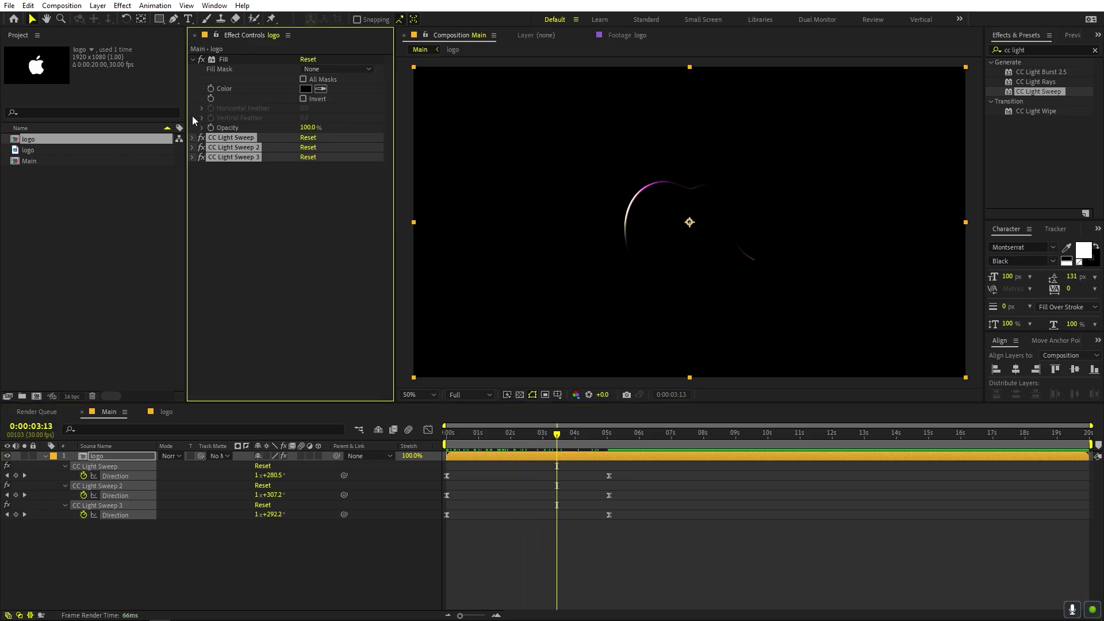
{"action": "left_click", "coordinate": [1060, 50]}
{"action": "type", "text": "glow"}
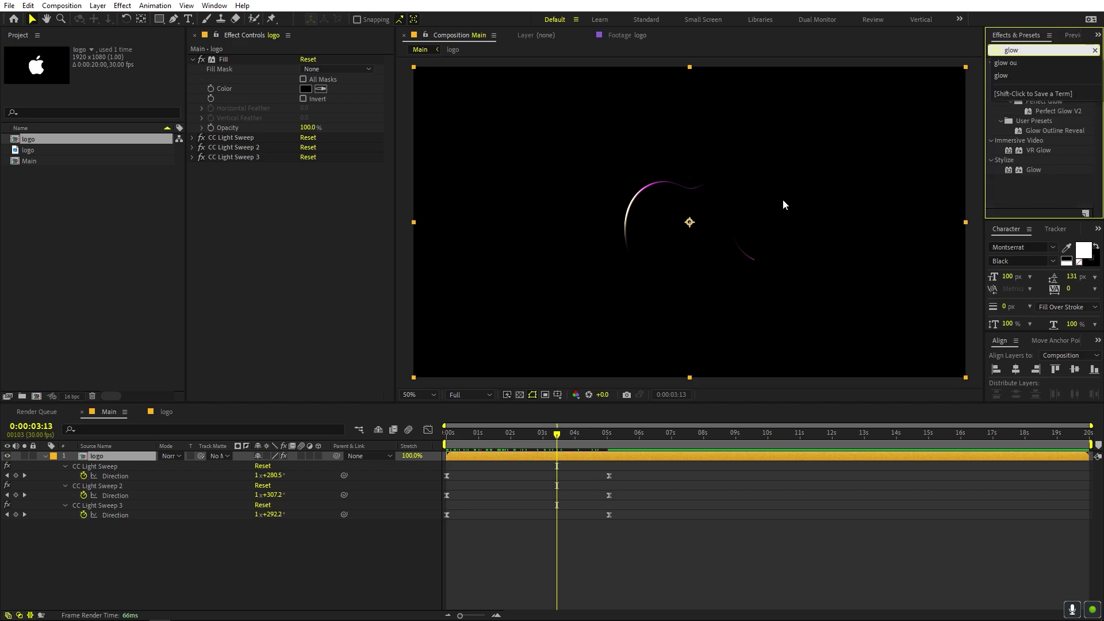
{"action": "left_click_drag", "start_coordinate": [1033, 170], "coordinate": [276, 253]}
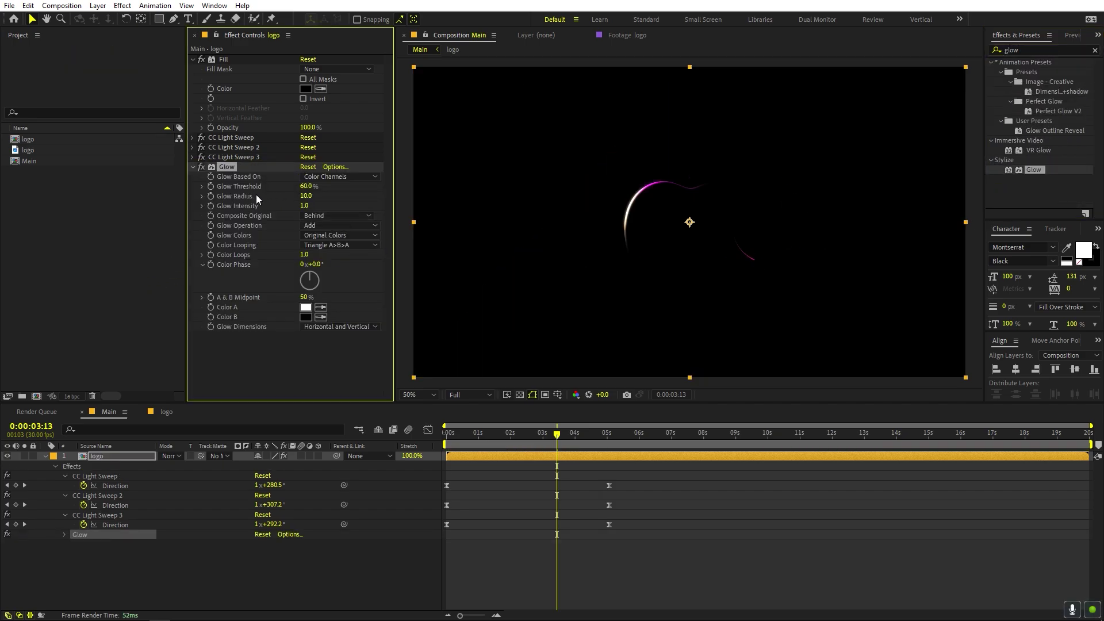
Set the Glow effect's radius to 50, intensity to 1.3 and threshold to 24%.
{"action": "left_click", "coordinate": [306, 196]}
{"action": "type", "text": "39"}
{"action": "key", "text": "Return"}
{"action": "left_click", "coordinate": [310, 196]}
{"action": "type", "text": "50"}
{"action": "key", "text": "Return"}
{"action": "left_click", "coordinate": [306, 206]}
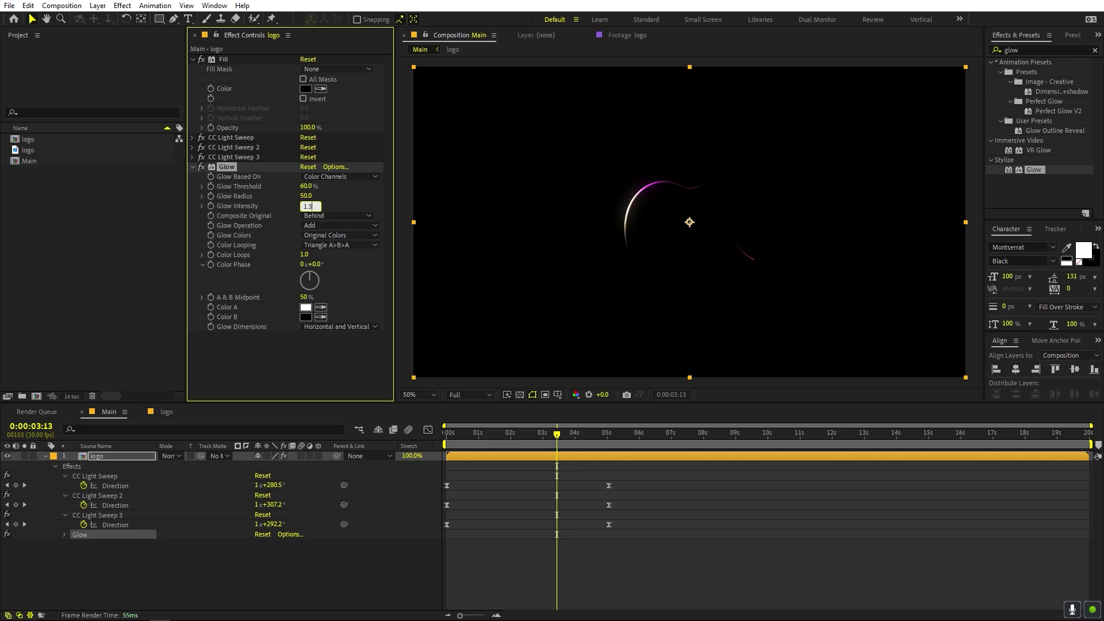
{"action": "key", "text": "Return"}
{"action": "left_click_drag", "start_coordinate": [308, 187], "coordinate": [308, 188]}
{"action": "left_click", "coordinate": [309, 188]}
{"action": "type", "text": "24"}
{"action": "key", "text": "Return"}
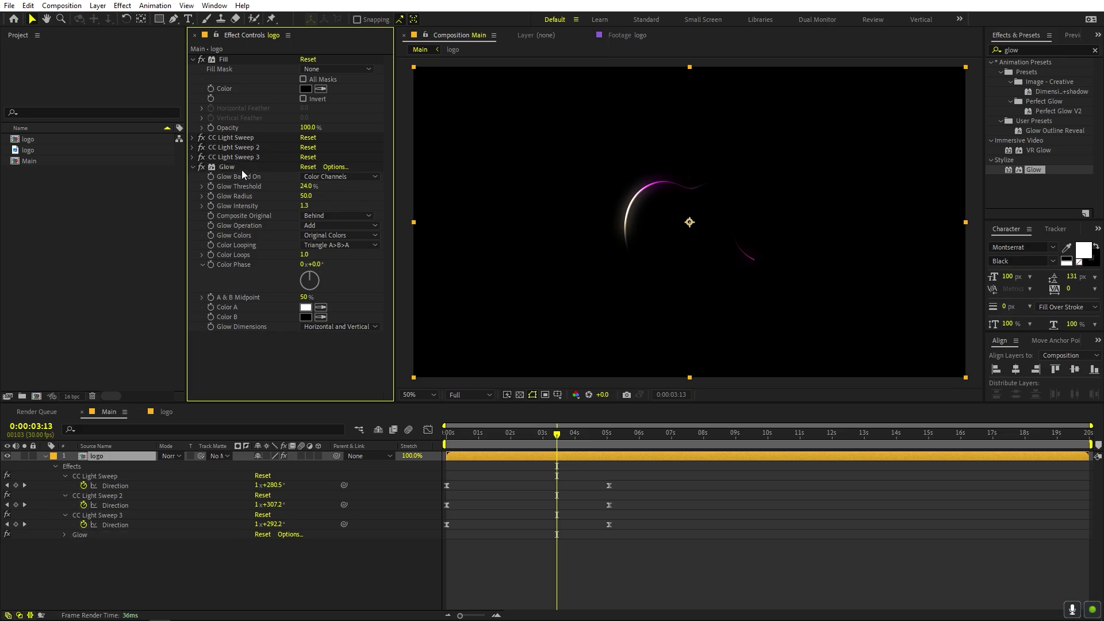
Duplicate the Glow effect and set the copy's radius to 165.
{"action": "key", "text": "ctrl+d"}
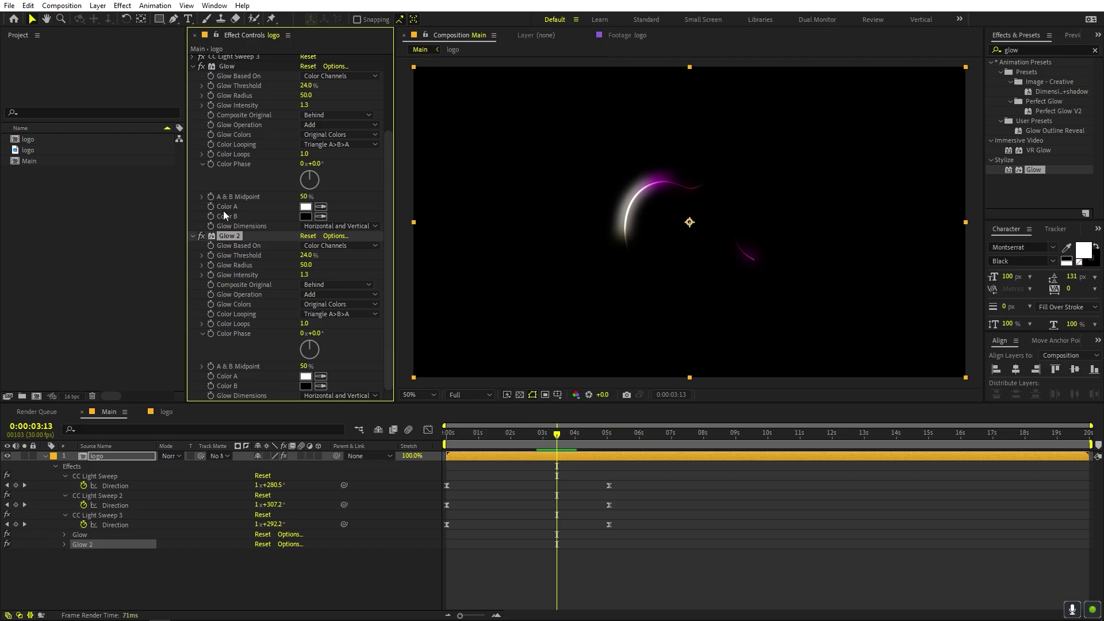
{"action": "left_click", "coordinate": [307, 266]}
{"action": "type", "text": "165"}
{"action": "key", "text": "Return"}
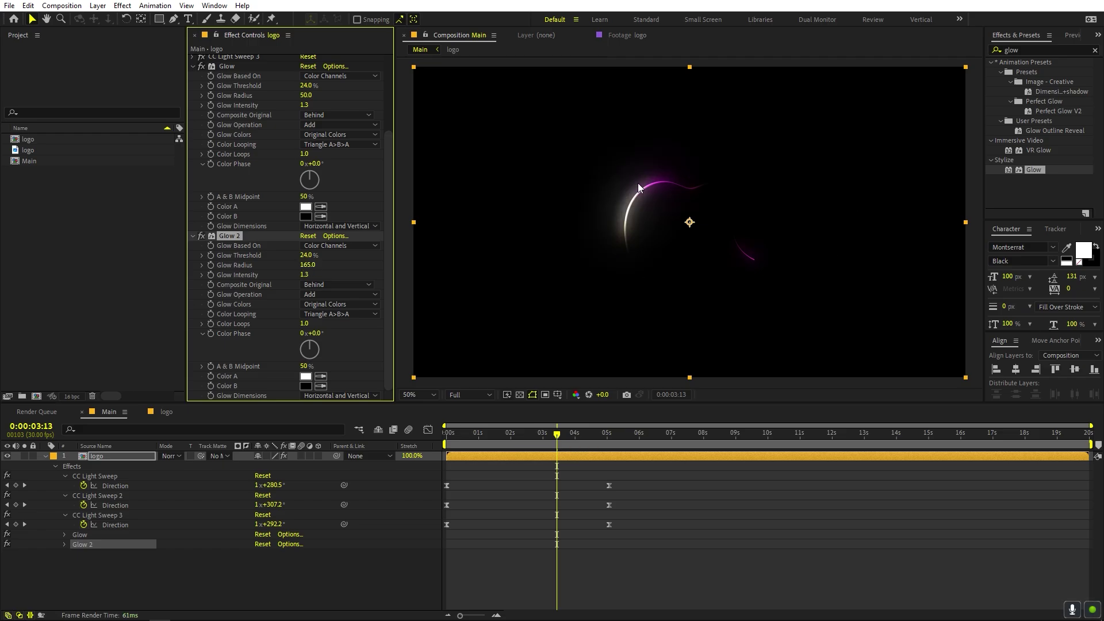
Duplicate the second Glow effect and set the new copy's radius to 480.
{"action": "key", "text": "ctrl+d"}
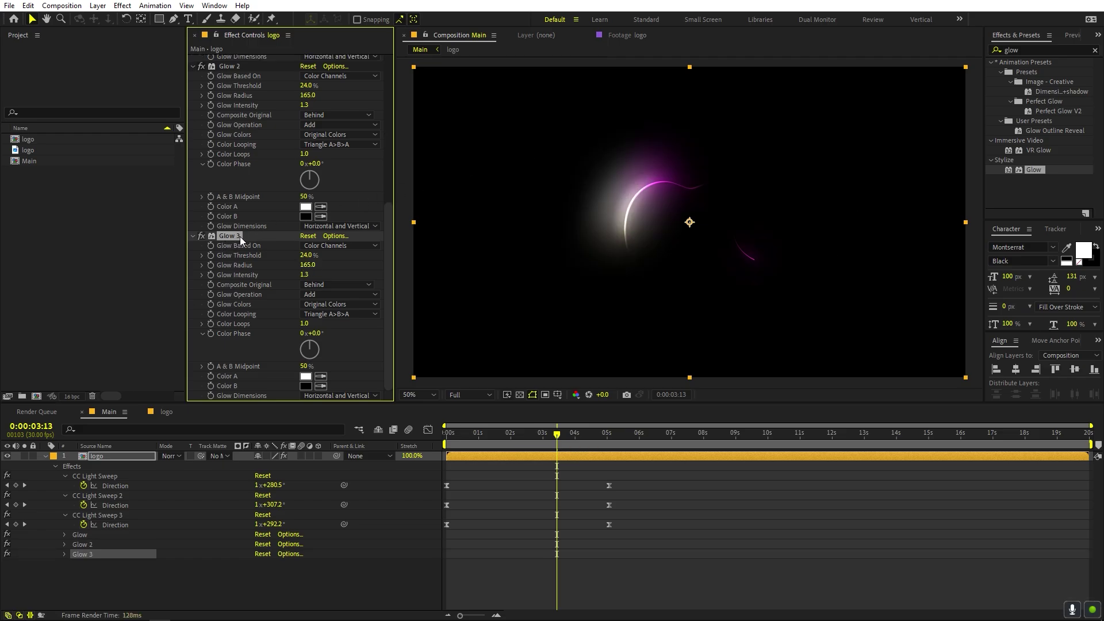
{"action": "left_click", "coordinate": [308, 266]}
{"action": "type", "text": "480"}
{"action": "key", "text": "Return"}
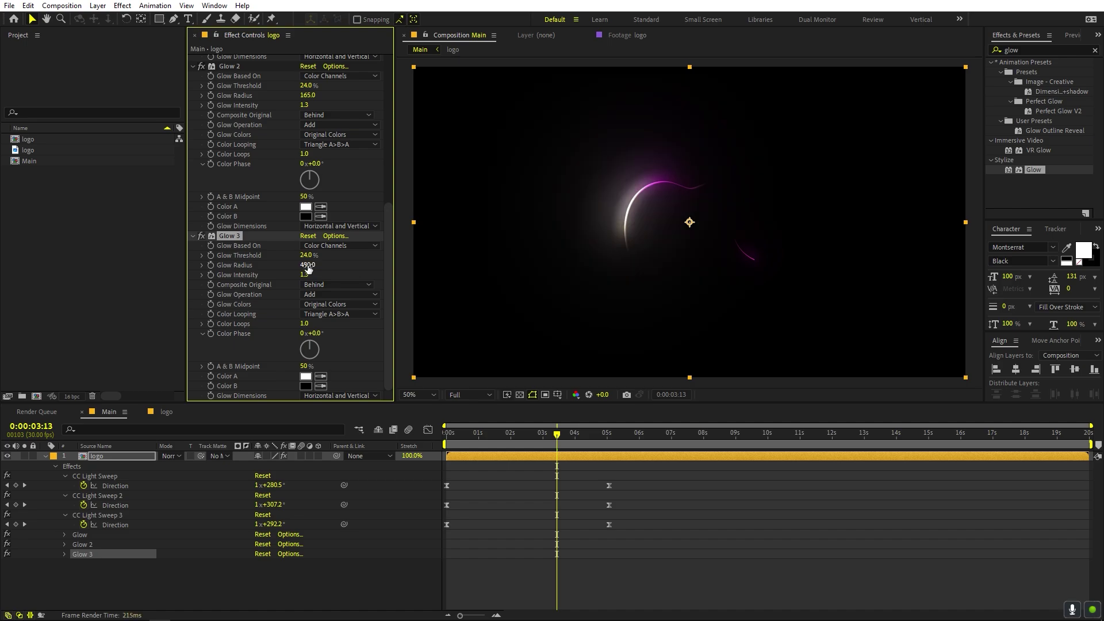
Duplicate the third Glow effect and set the new copy's radius to 1000.
{"action": "key", "text": "ctrl+d"}
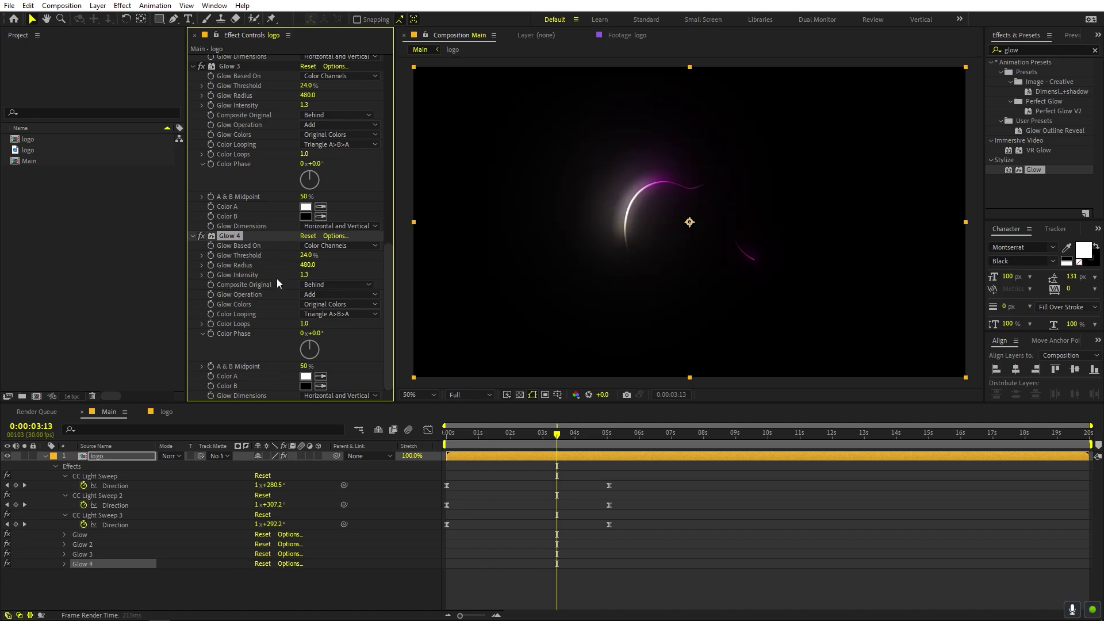
{"action": "left_click", "coordinate": [310, 266]}
{"action": "type", "text": "100"}
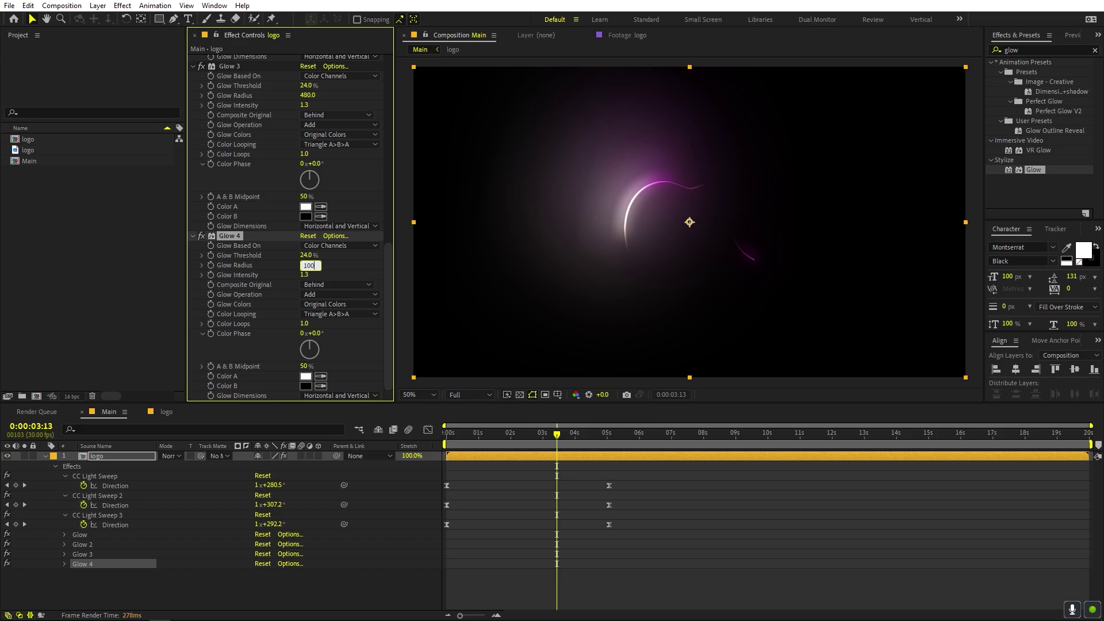
{"action": "type", "text": "0"}
{"action": "key", "text": "Return"}
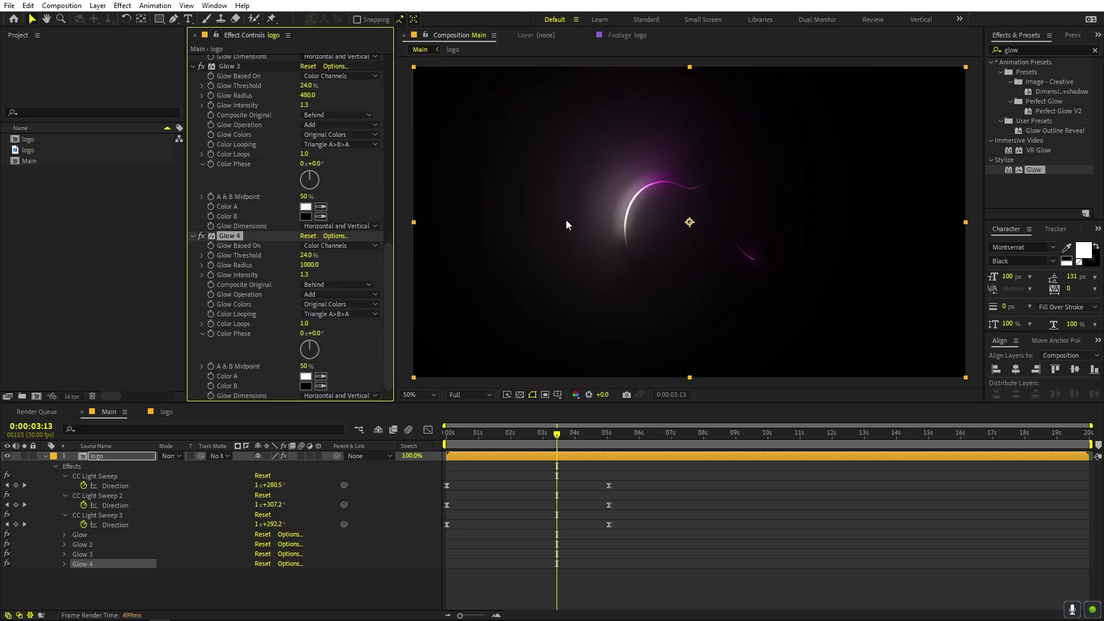
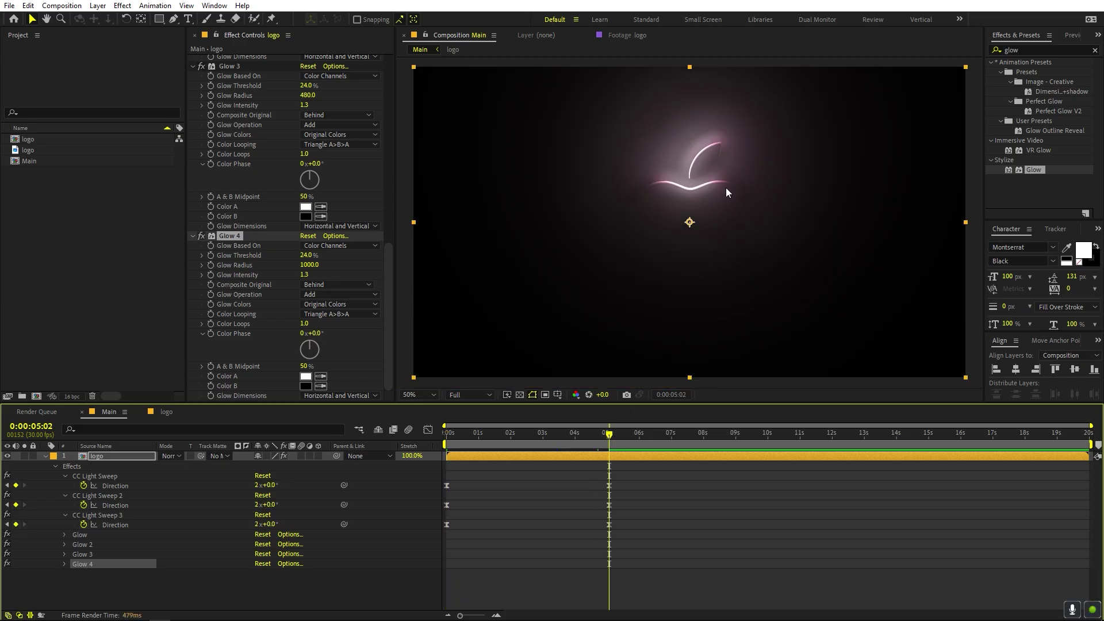
Collapse the settings of all four Glow effects.
{"action": "left_click", "coordinate": [193, 236]}
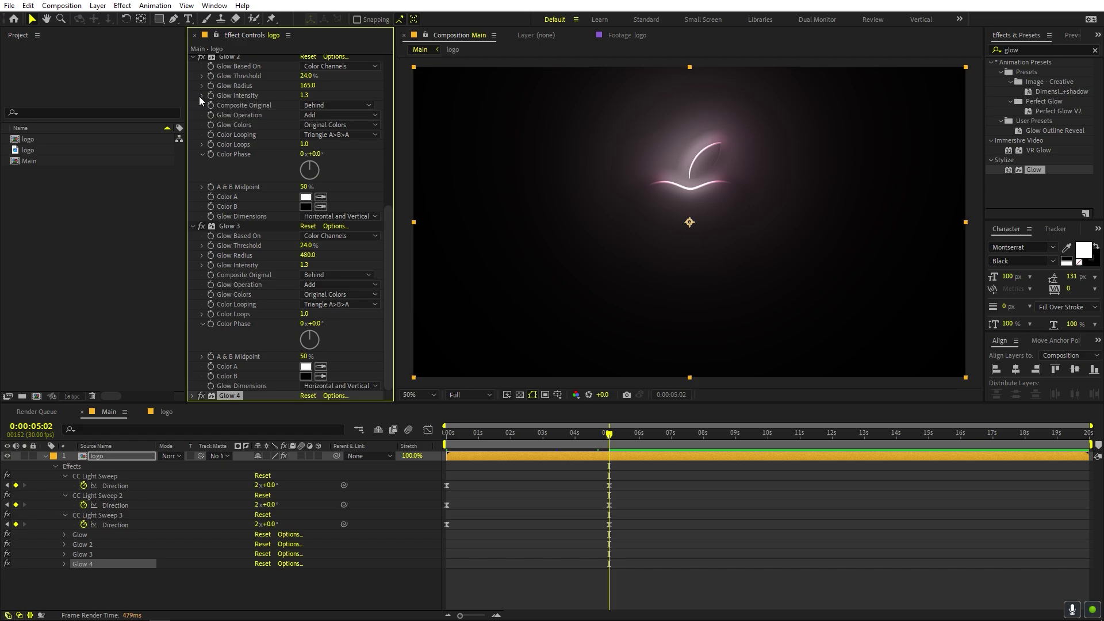
{"action": "left_click", "coordinate": [194, 226]}
{"action": "left_click", "coordinate": [192, 239]}
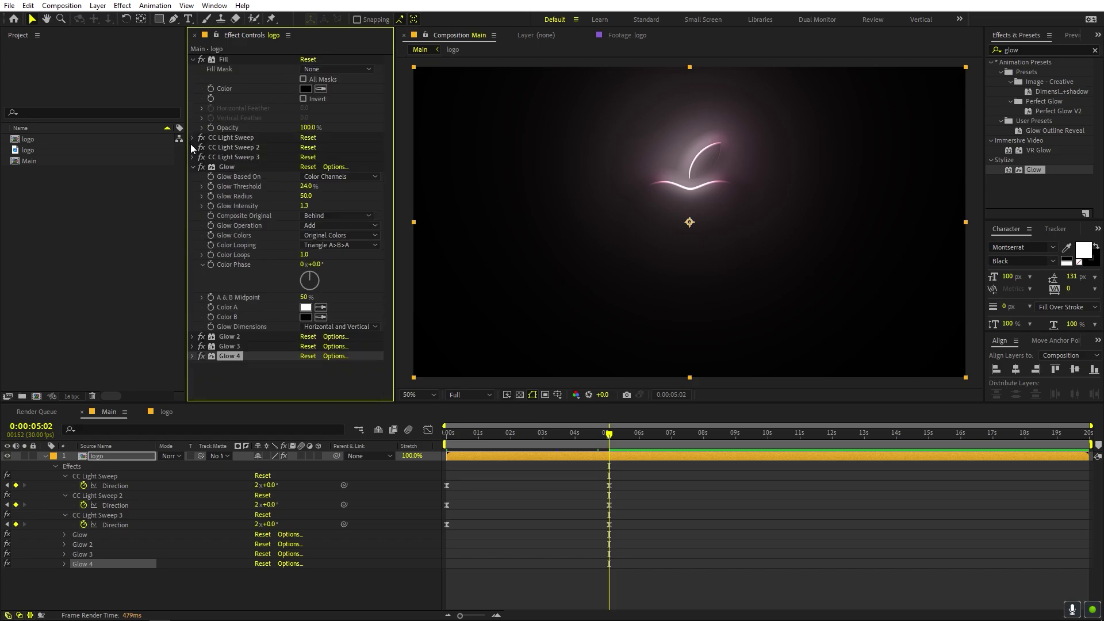
{"action": "left_click", "coordinate": [194, 166]}
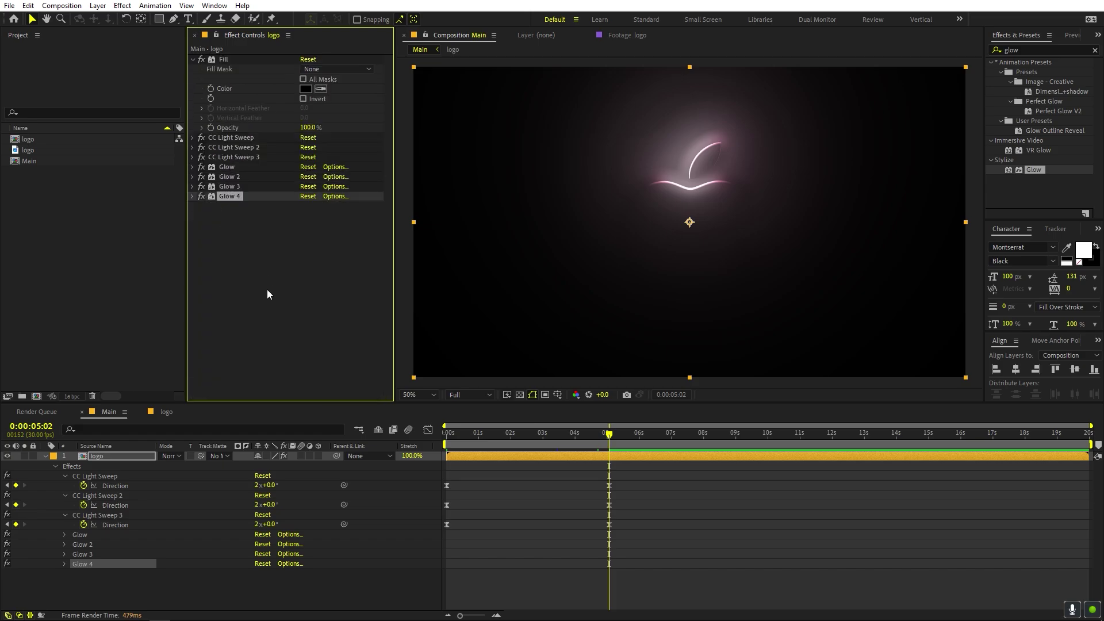
Add a Width keyframe to the first light sweep at 0:00:05:02 and set its width to 196 at 0:00:06:02.
{"action": "left_click", "coordinate": [193, 138]}
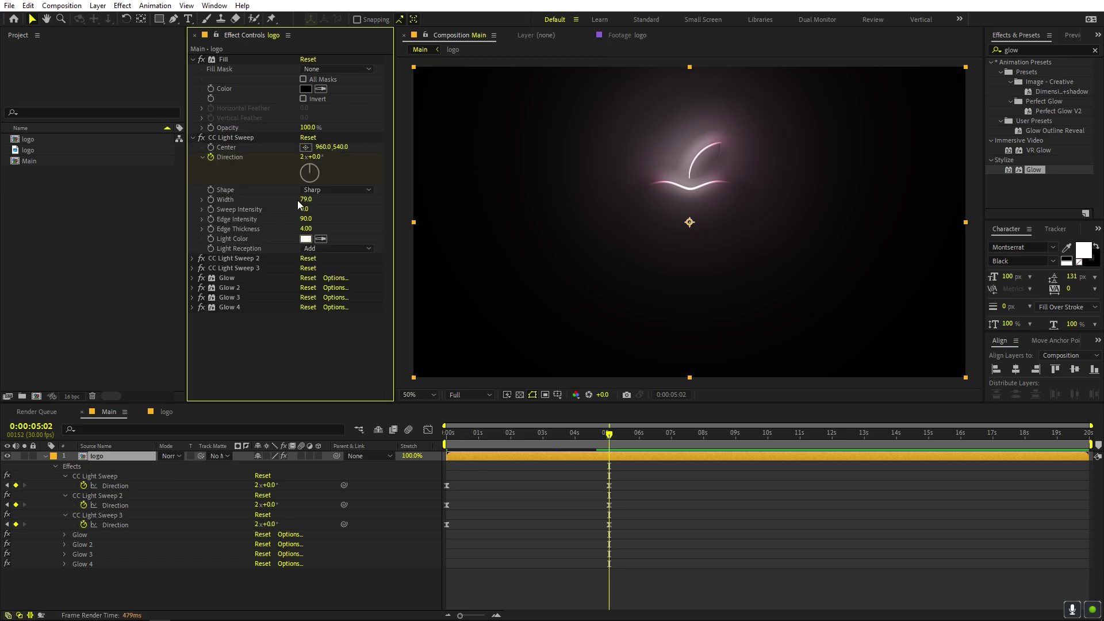
{"action": "left_click", "coordinate": [212, 199]}
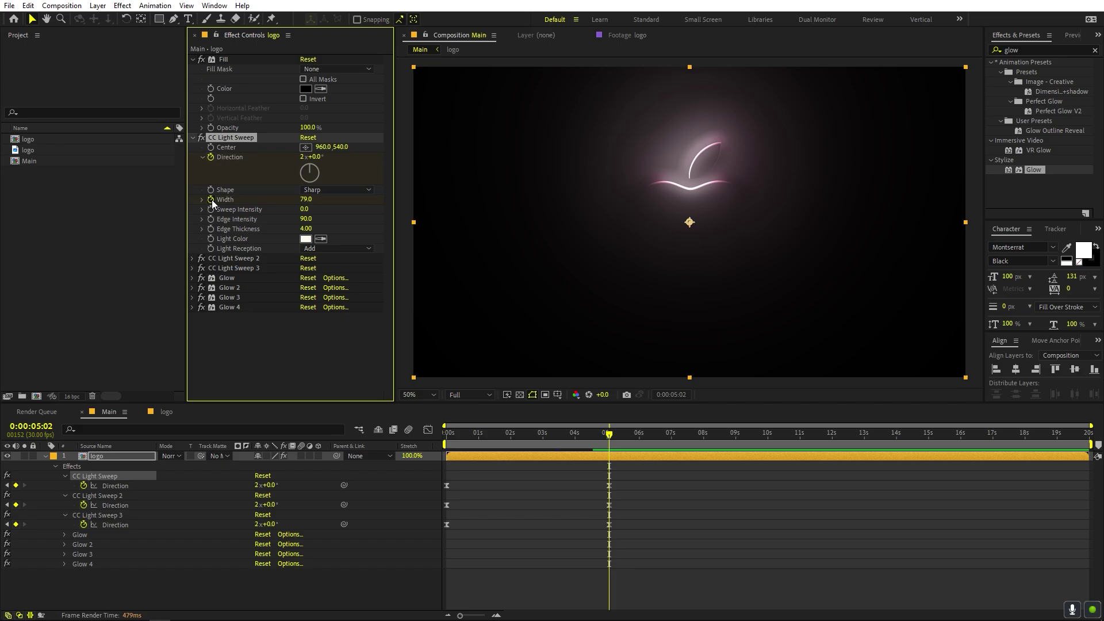
{"action": "key", "text": "u"}
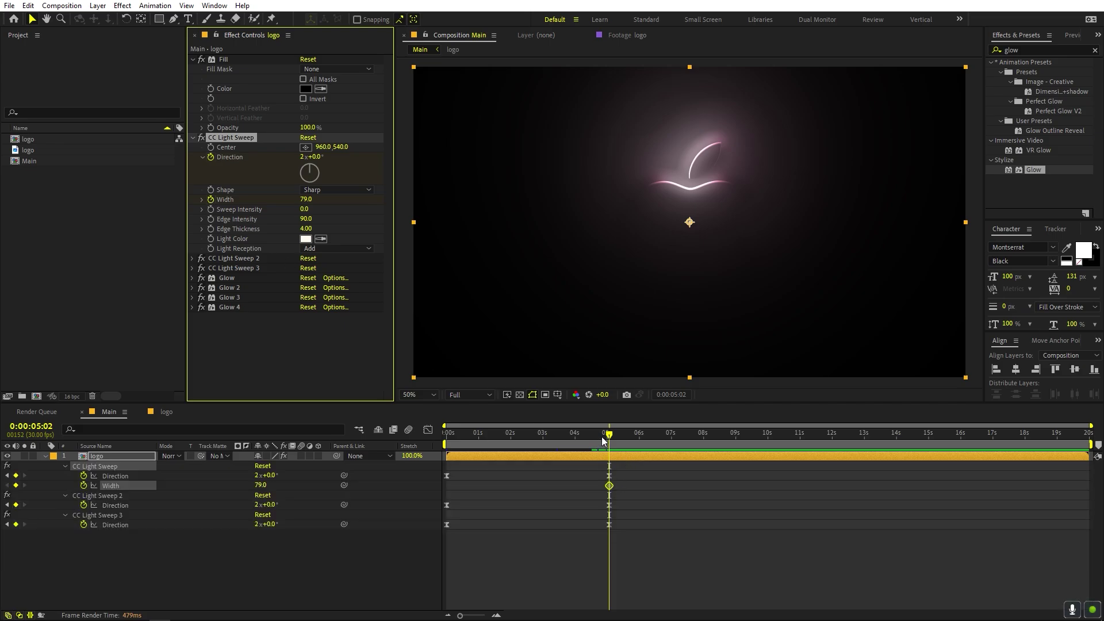
{"action": "left_click_drag", "start_coordinate": [601, 436], "coordinate": [642, 438]}
{"action": "left_click_drag", "start_coordinate": [309, 206], "coordinate": [384, 210]}
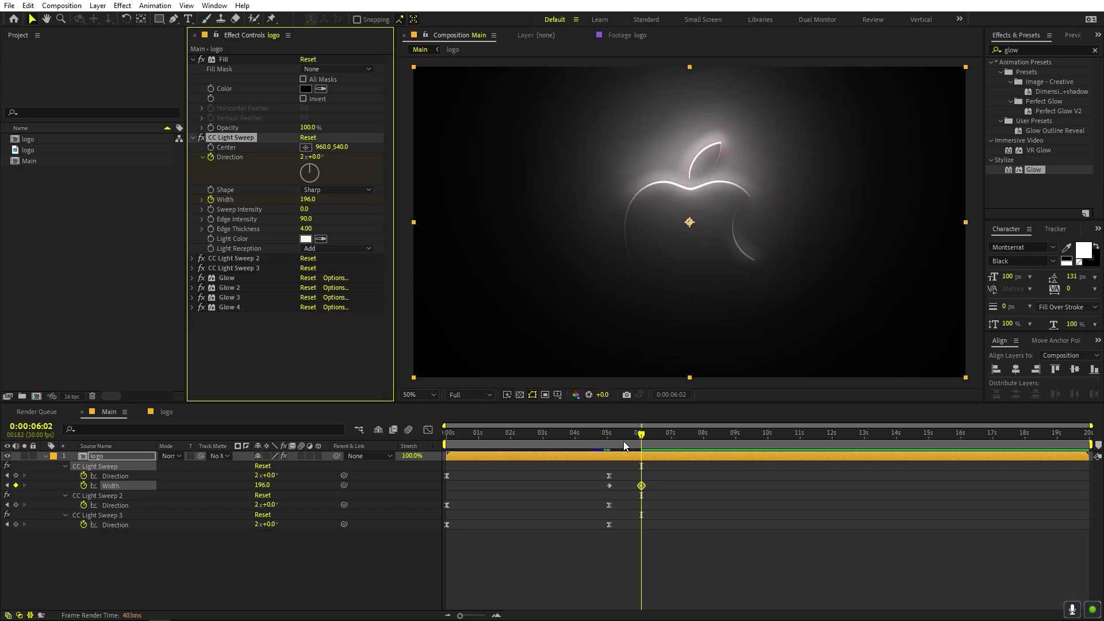
Set the first light sweep's Direction to 2x+24° at 0:00:05:02.
{"action": "left_click", "coordinate": [609, 432]}
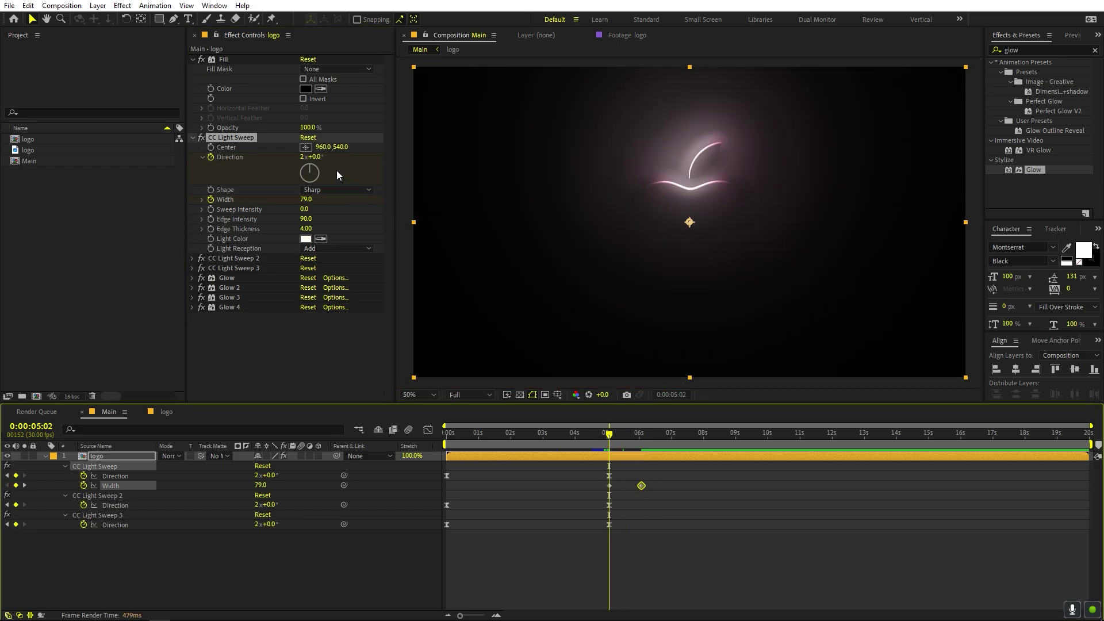
{"action": "mouse_move", "coordinate": [318, 157]}
{"action": "left_mouse_down"}
{"action": "mouse_move", "coordinate": [359, 157]}
{"action": "mouse_move", "coordinate": [334, 158]}
{"action": "left_mouse_up"}
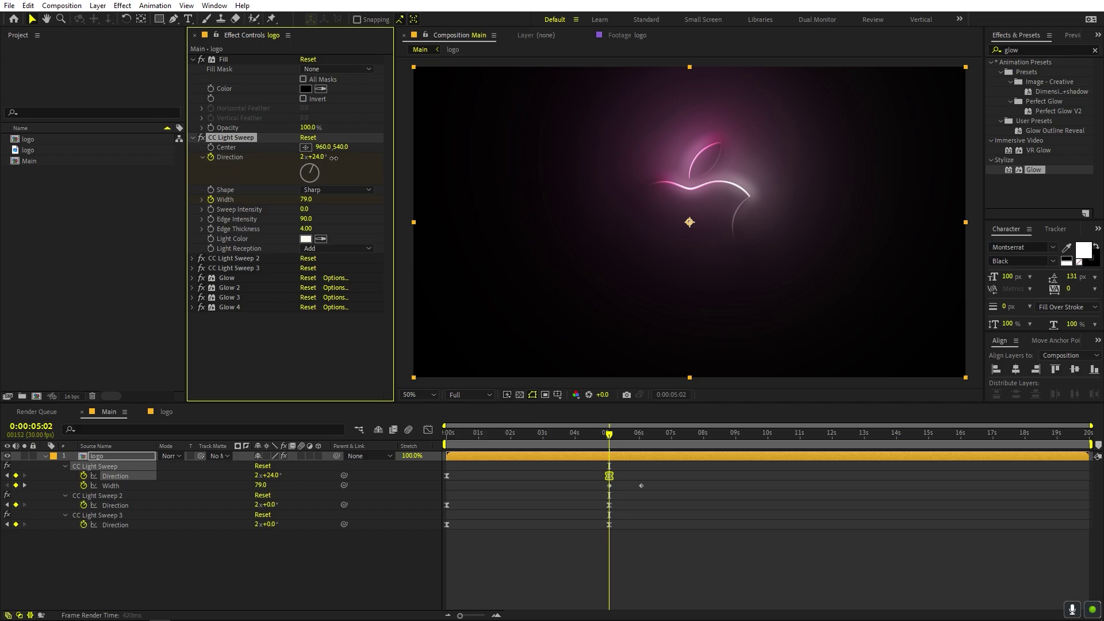
{"action": "right_click", "coordinate": [335, 159]}
Set the first light sweep's Width to 240 at 0:00:06:02.
{"action": "left_click", "coordinate": [624, 426]}
{"action": "left_click_drag", "start_coordinate": [623, 428], "coordinate": [638, 441]}
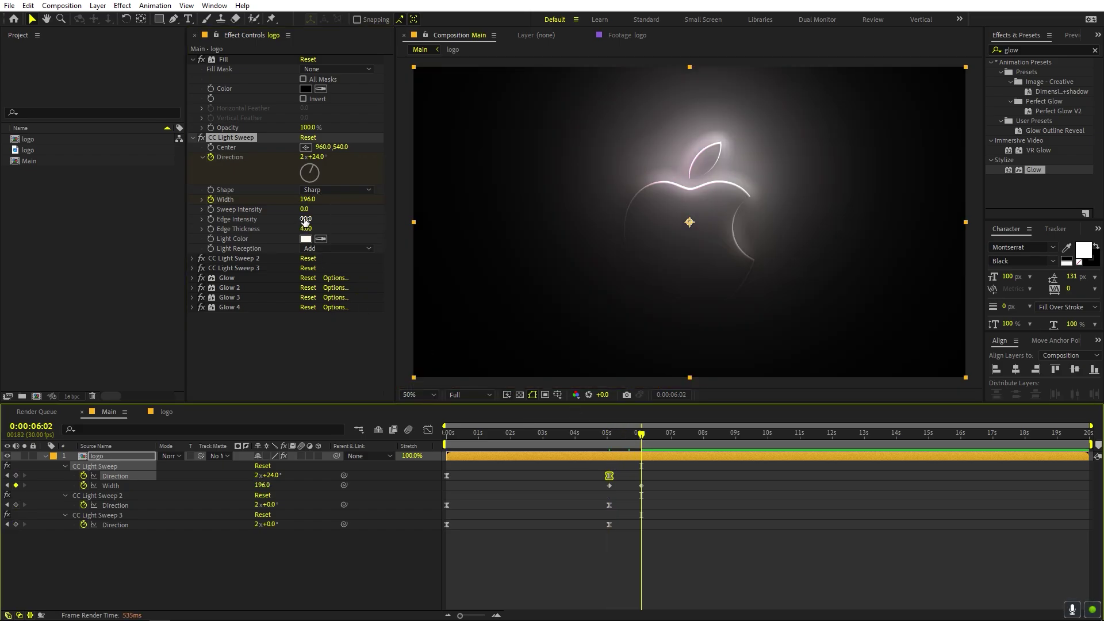
{"action": "left_click_drag", "start_coordinate": [308, 199], "coordinate": [334, 200]}
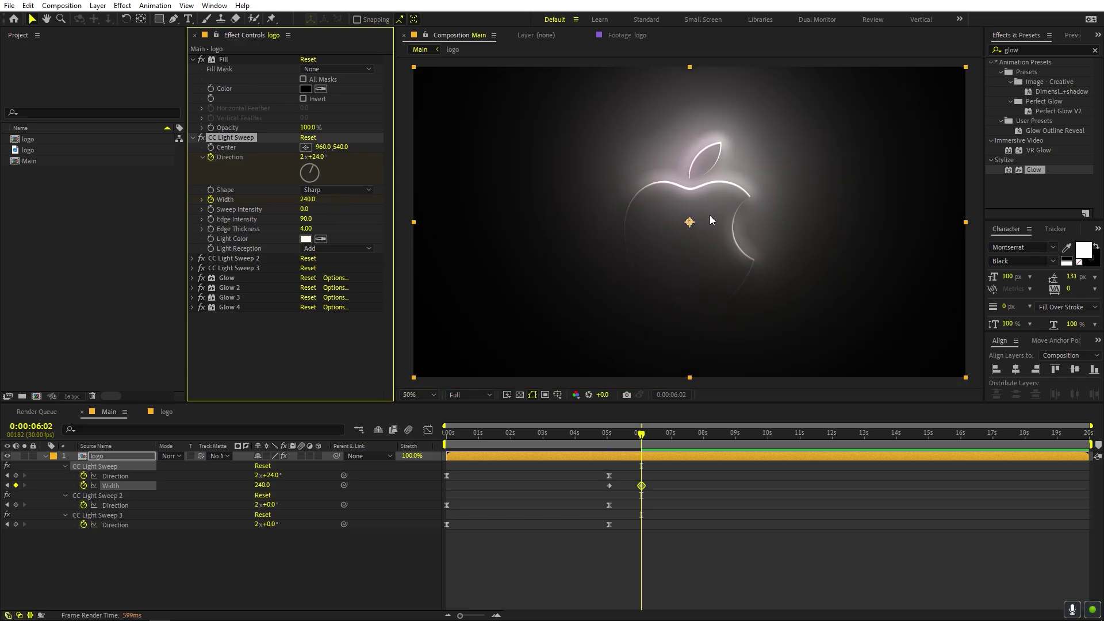
Add Width keyframes to all three light sweeps at 0:00:00:00 and show all keyframed properties of the logo layer.
{"action": "left_click_drag", "start_coordinate": [621, 432], "coordinate": [437, 444]}
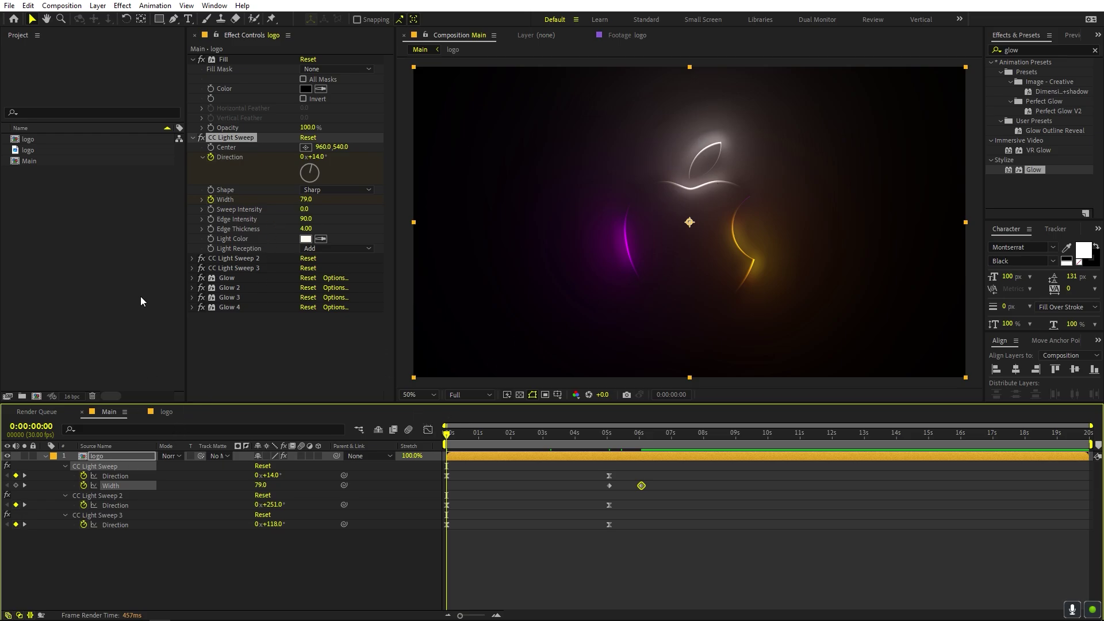
{"action": "left_click", "coordinate": [192, 259]}
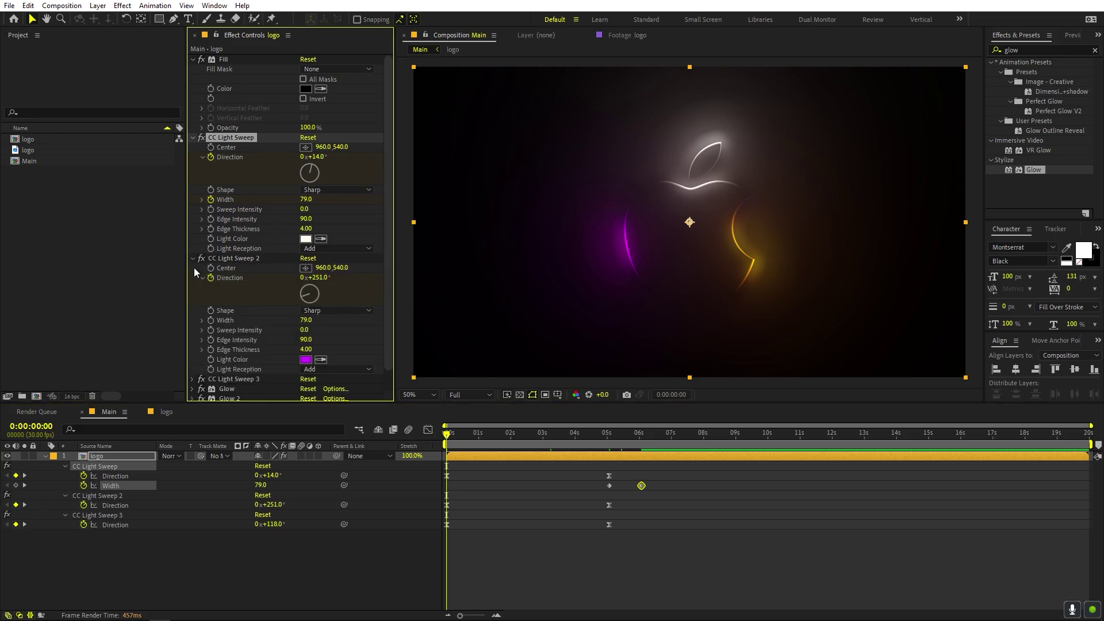
{"action": "left_click", "coordinate": [194, 380]}
{"action": "scroll", "coordinate": [192, 358], "scroll_direction": "down", "scroll_amount": 4}
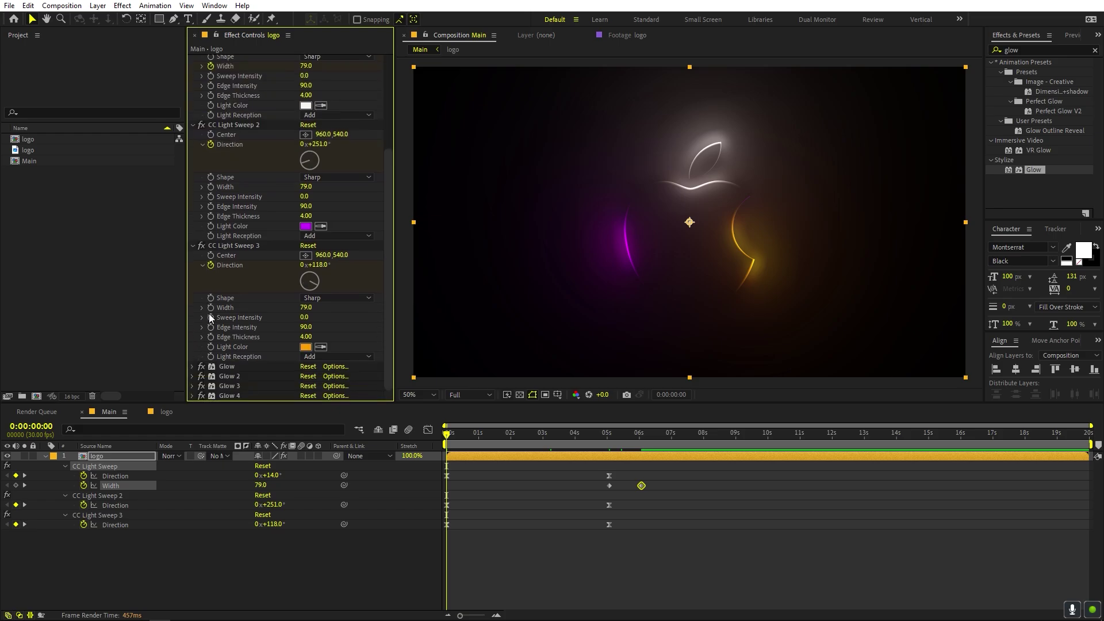
{"action": "left_click", "coordinate": [211, 307]}
{"action": "left_click", "coordinate": [210, 186]}
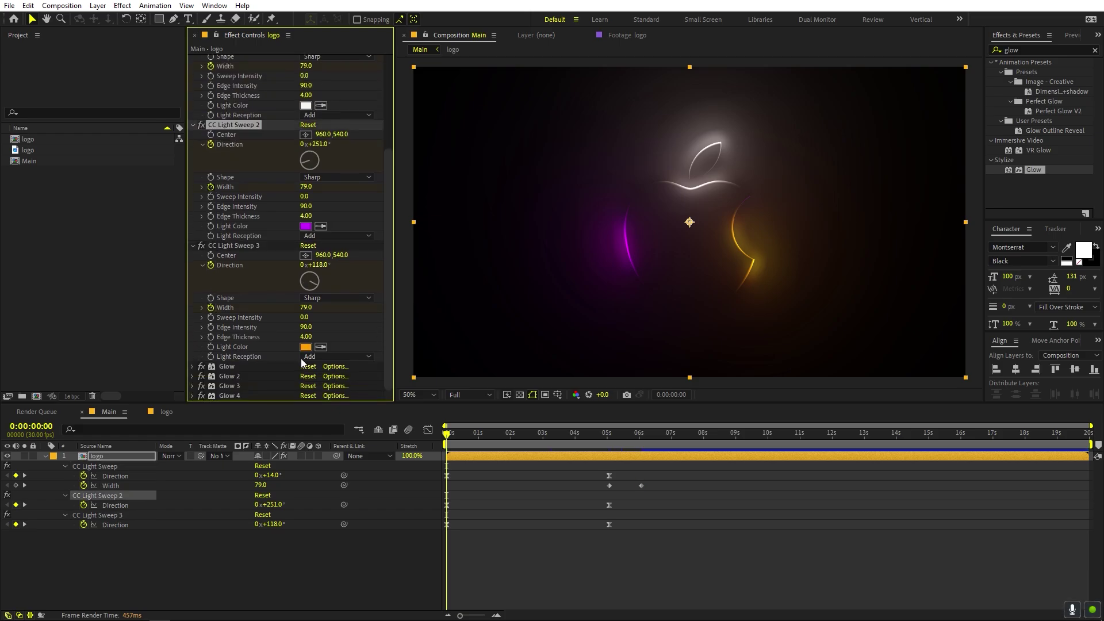
{"action": "key", "text": "u"}
{"action": "key", "text": "u"}
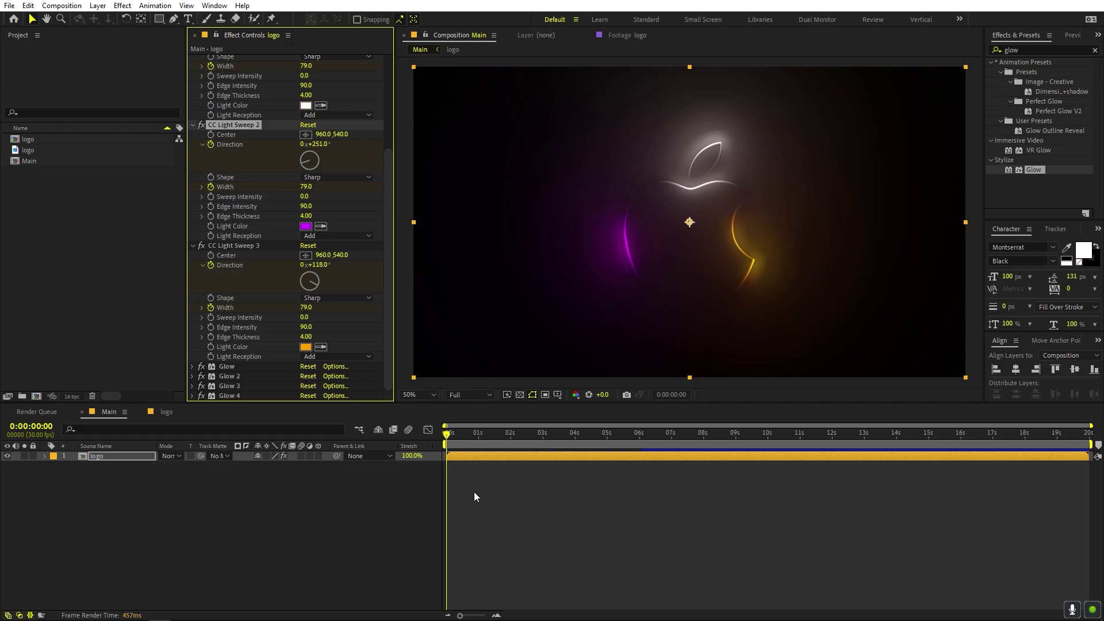
{"action": "left_click", "coordinate": [16, 485]}
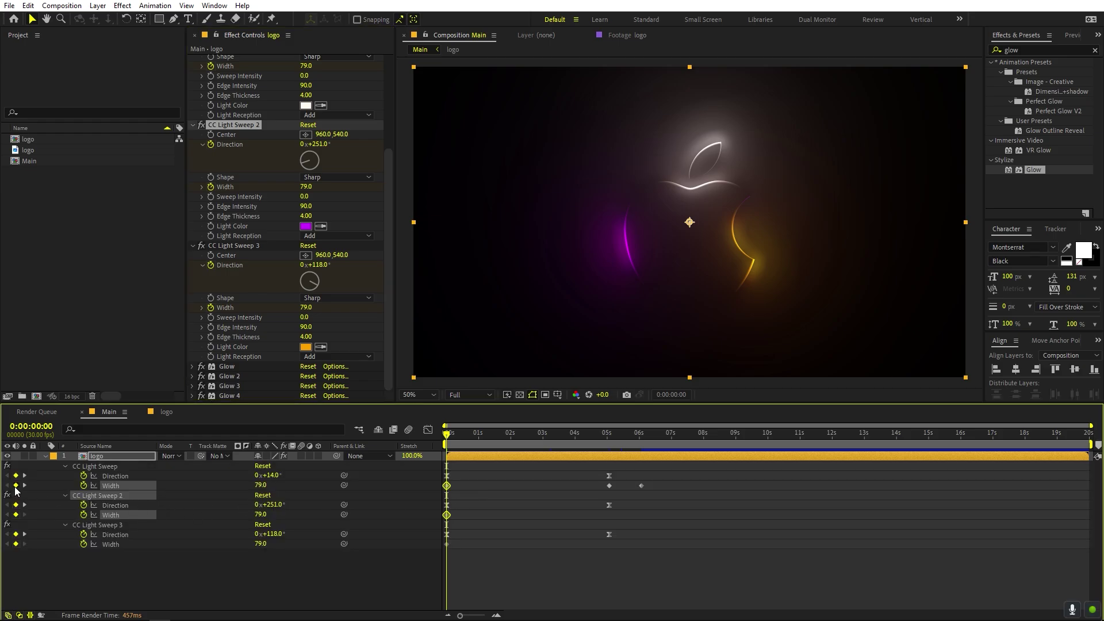
Move the starting Width keyframes of all three light sweeps to 0:00:00:21.
{"action": "left_click", "coordinate": [457, 498]}
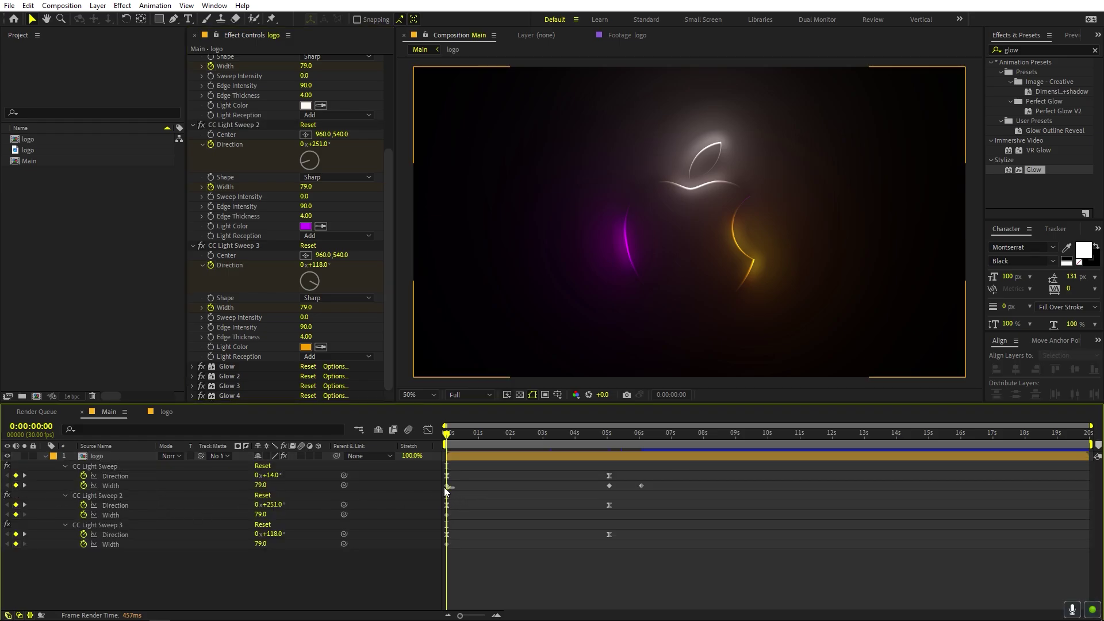
{"action": "left_click", "coordinate": [446, 487]}
{"action": "left_click_drag", "start_coordinate": [458, 441], "coordinate": [468, 441]}
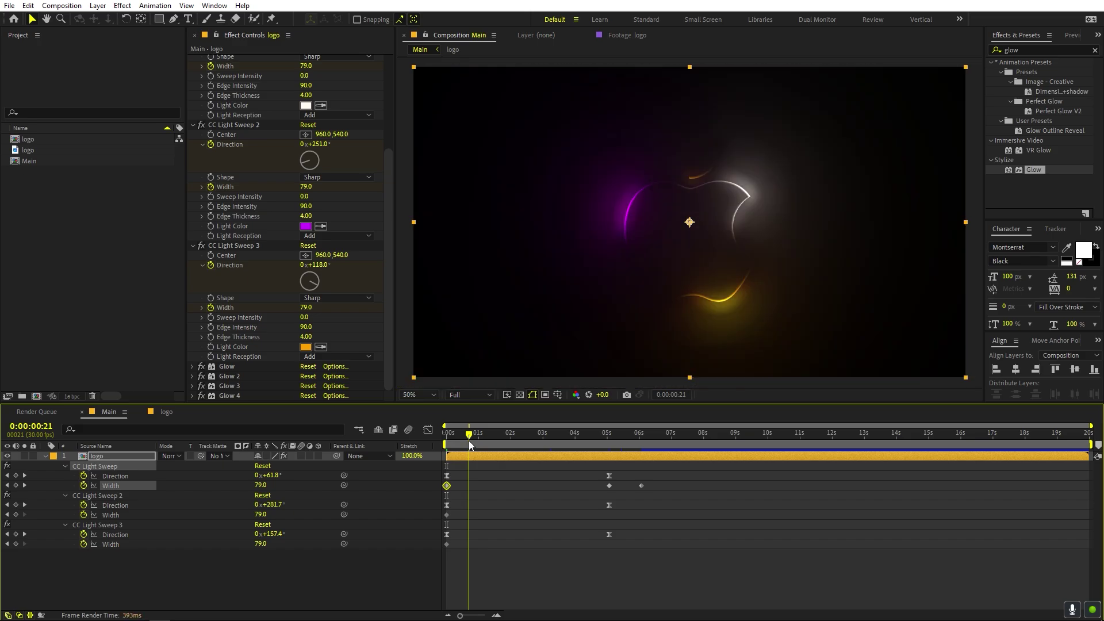
{"action": "left_click_drag", "start_coordinate": [447, 486], "coordinate": [469, 544]}
{"action": "left_click", "coordinate": [449, 516]}
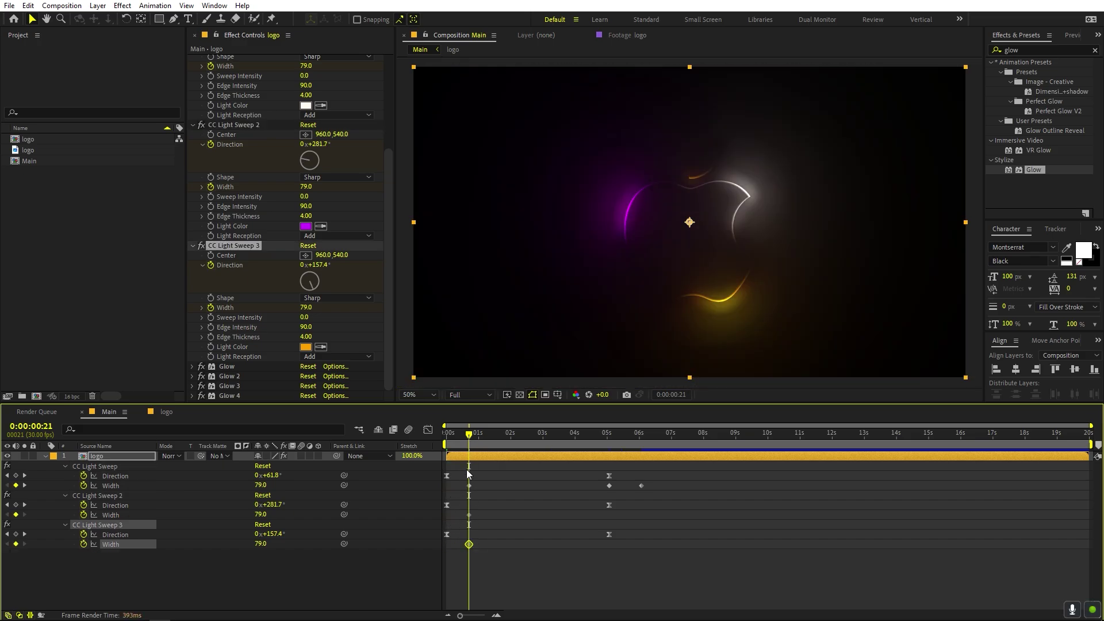
Set the Width of all three light sweeps to 0 at 0:00:00:00.
{"action": "left_click_drag", "start_coordinate": [469, 440], "coordinate": [446, 440]}
{"action": "left_click", "coordinate": [306, 307]}
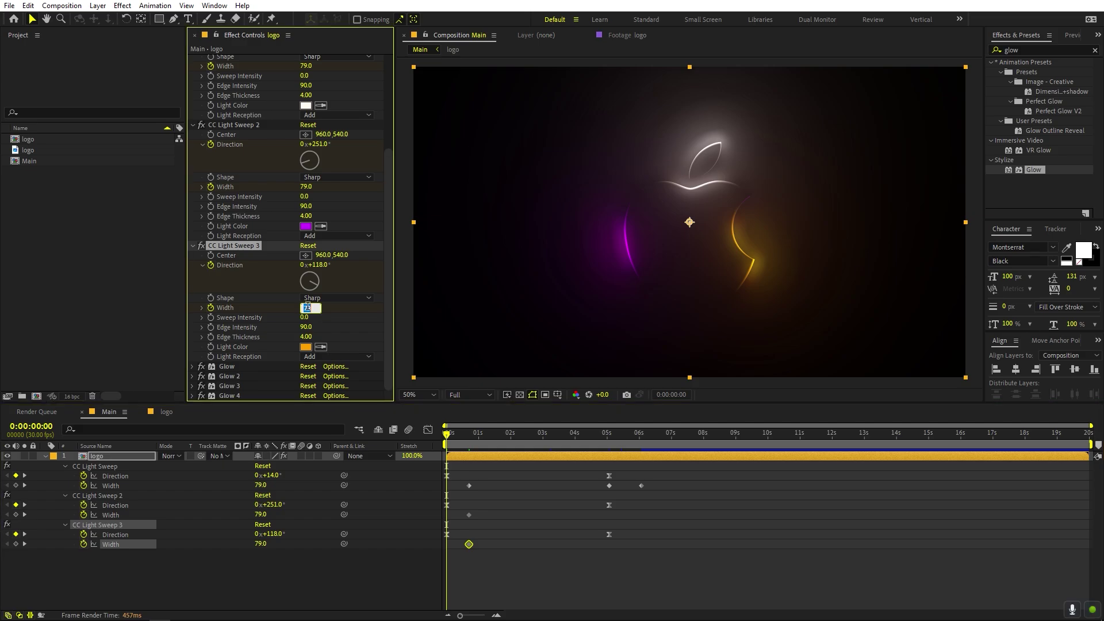
{"action": "type", "text": "0"}
{"action": "key", "text": "Return"}
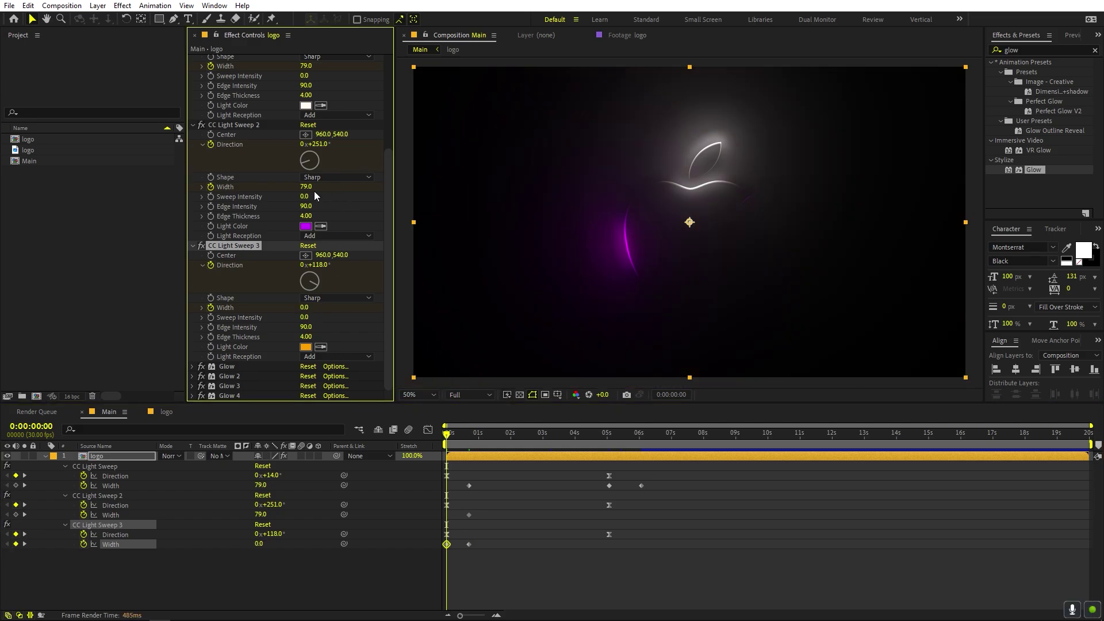
{"action": "left_click", "coordinate": [313, 186]}
{"action": "type", "text": "0"}
{"action": "key", "text": "Return"}
{"action": "scroll", "coordinate": [314, 144], "scroll_direction": "up", "scroll_amount": 1}
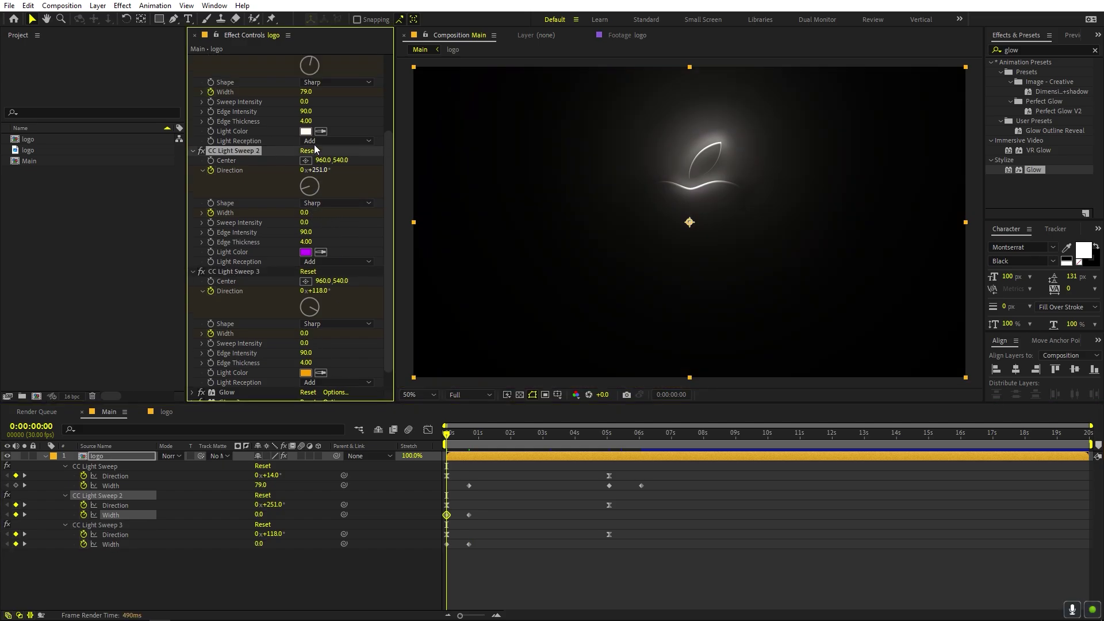
{"action": "left_click", "coordinate": [305, 91]}
{"action": "type", "text": "0"}
{"action": "key", "text": "Return"}
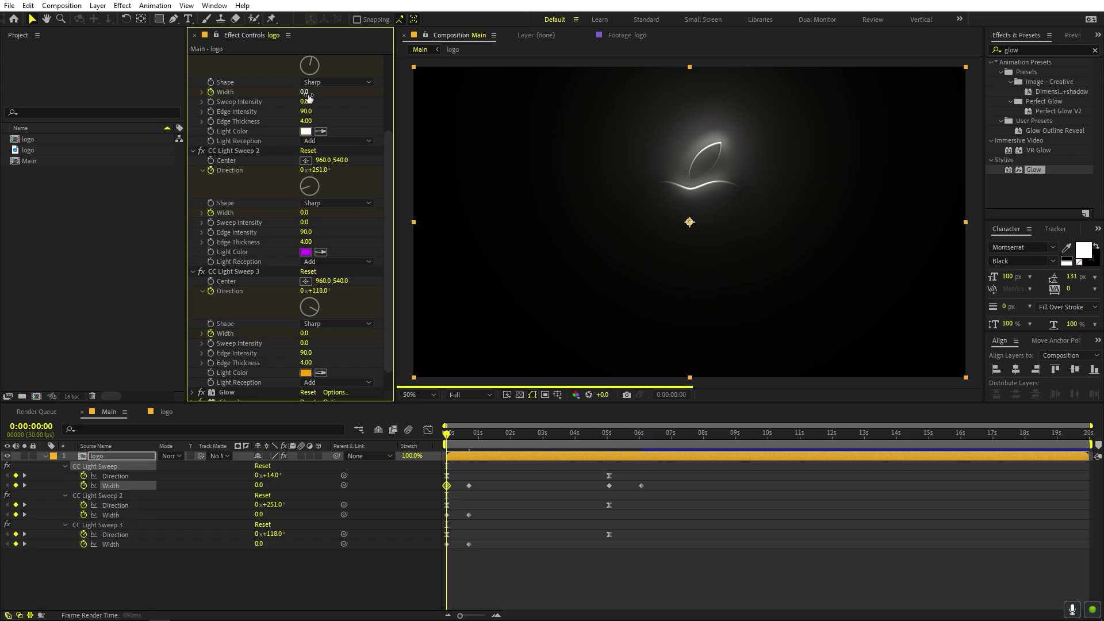
Move all three sweeps' second Width keyframes to about 1.6 seconds and the first sweep's last Width keyframe to about 5.9 seconds.
{"action": "left_click", "coordinate": [610, 539]}
{"action": "key", "text": "space"}
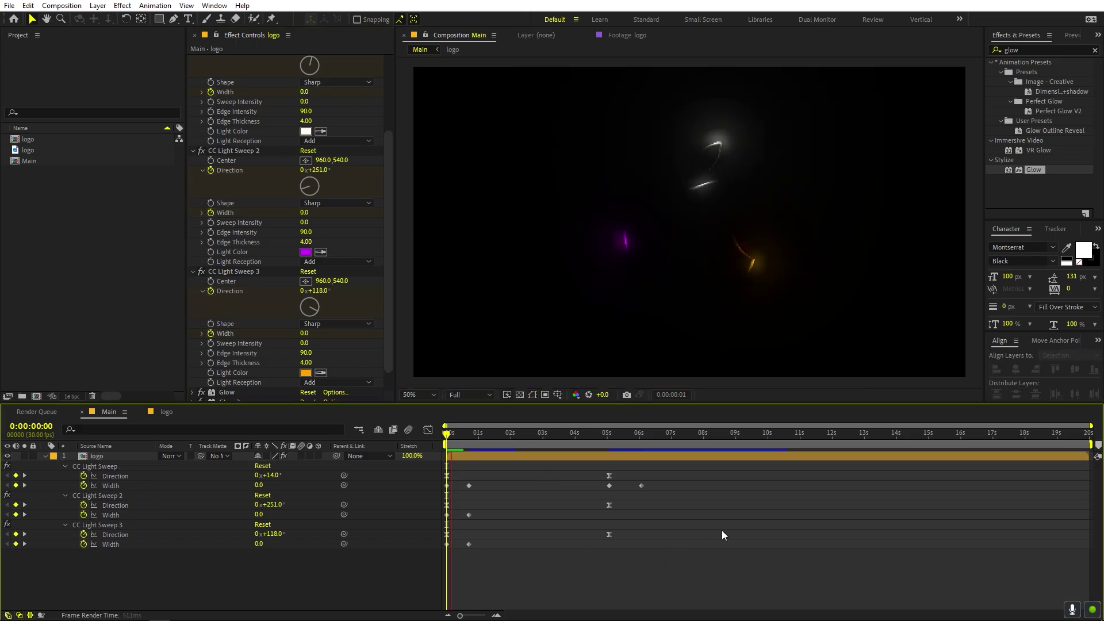
{"action": "key", "text": "space"}
{"action": "left_click_drag", "start_coordinate": [509, 551], "coordinate": [498, 486]}
{"action": "key", "text": "space"}
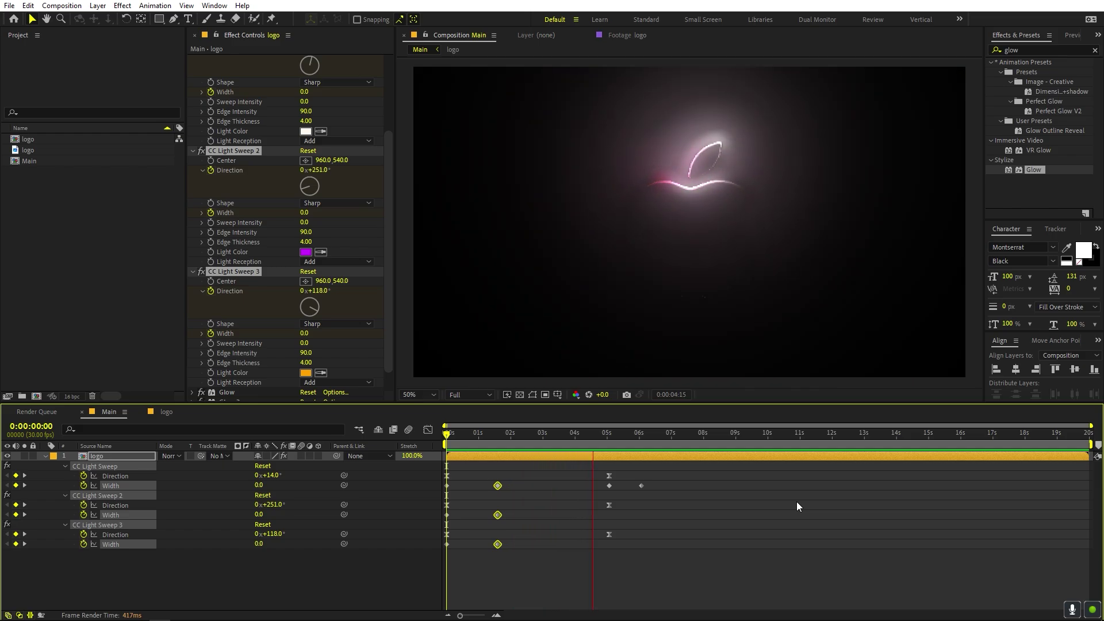
{"action": "left_click", "coordinate": [654, 493]}
{"action": "left_click_drag", "start_coordinate": [640, 485], "coordinate": [635, 486]}
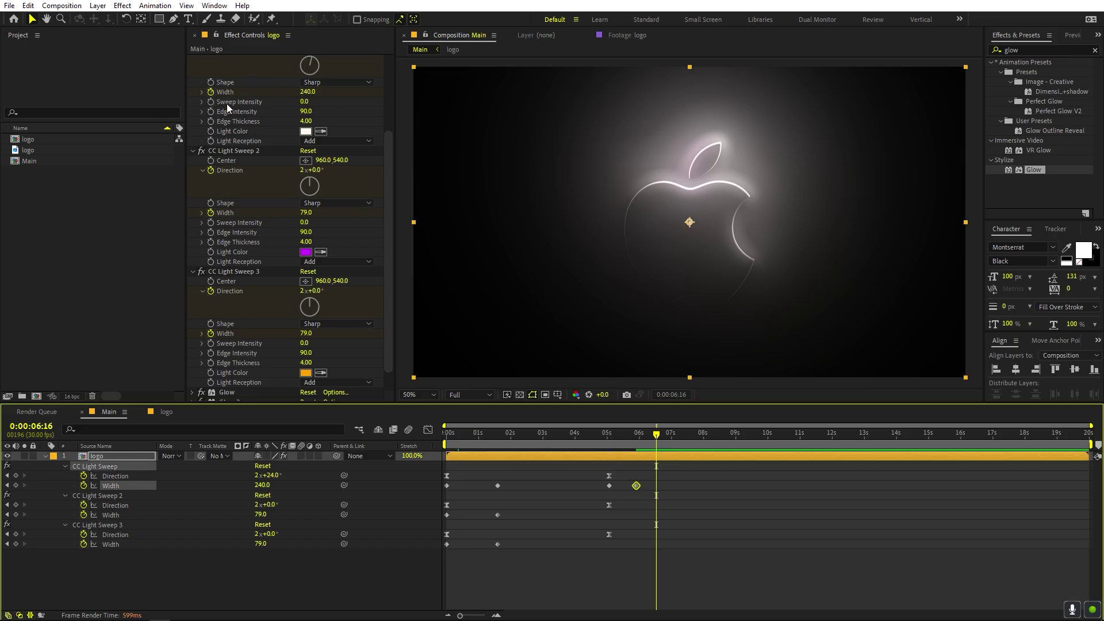
Collapse the settings of the Fill and the three CC Light Sweep effects.
{"action": "scroll", "coordinate": [227, 106], "scroll_direction": "up", "scroll_amount": 4}
{"action": "left_click", "coordinate": [193, 59]}
{"action": "left_click", "coordinate": [192, 69]}
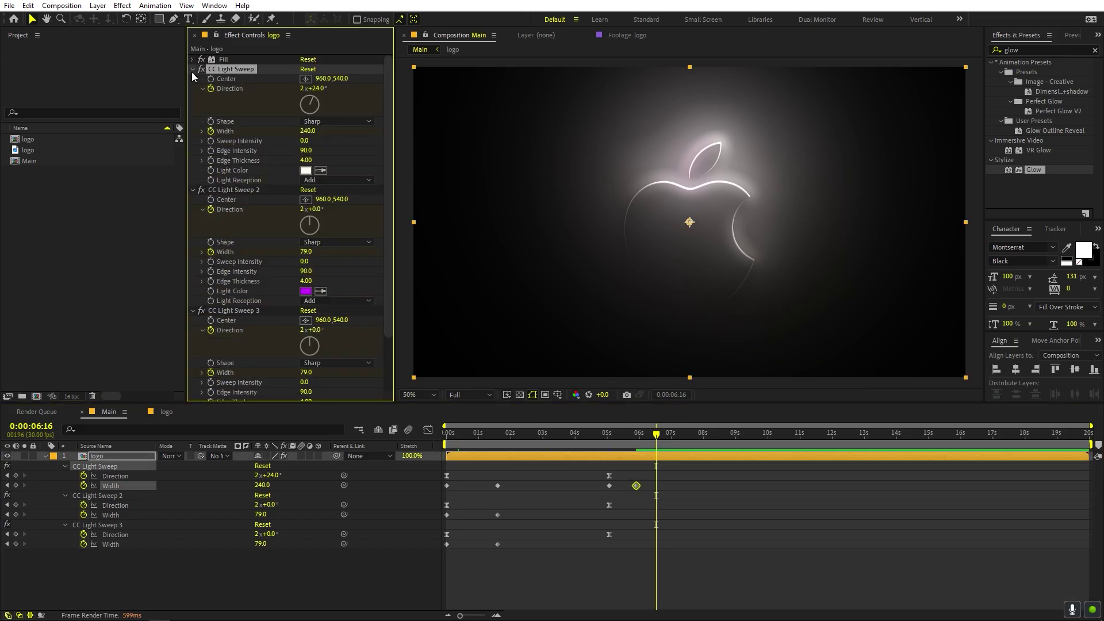
{"action": "left_click", "coordinate": [192, 79]}
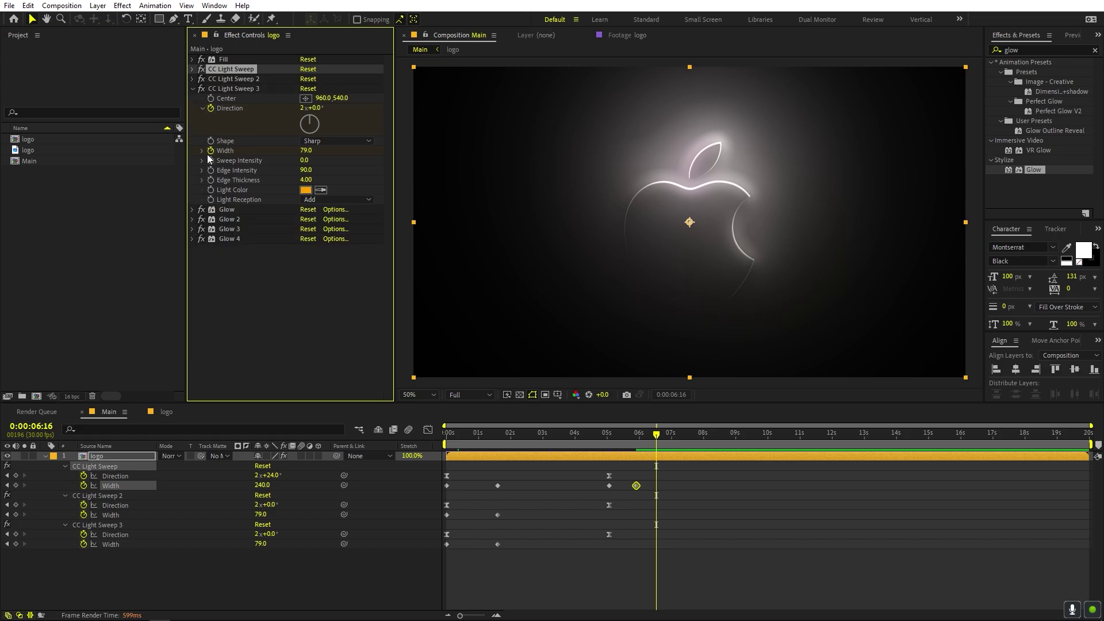
{"action": "left_click", "coordinate": [194, 90]}
Search the effects for "cc com" and apply CC Composite to the logo layer below the fourth Glow.
{"action": "left_click", "coordinate": [1030, 51]}
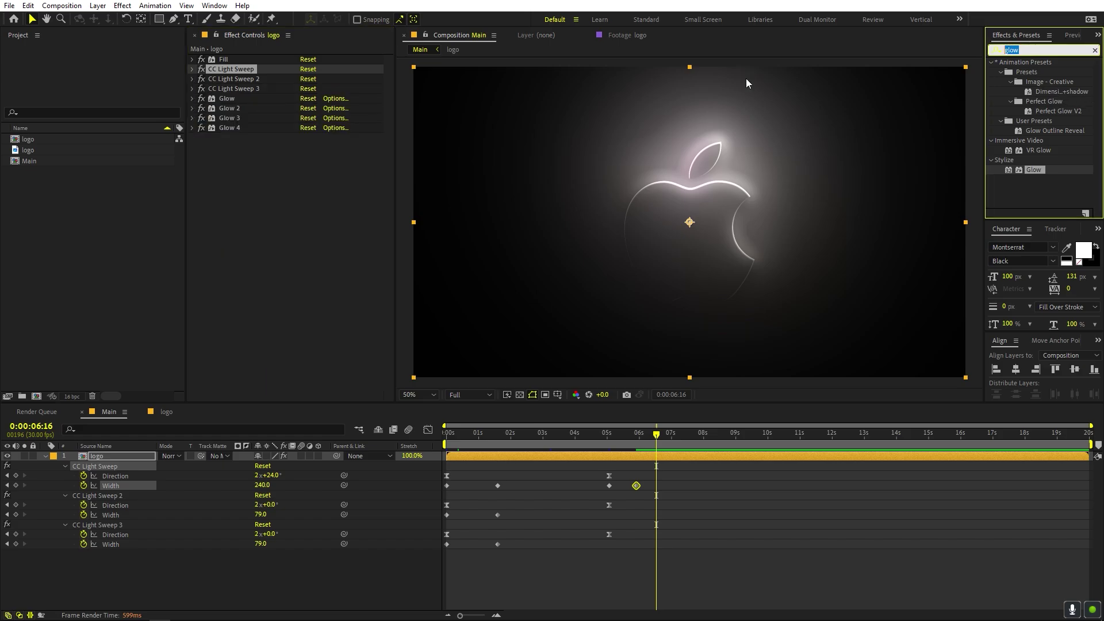
{"action": "type", "text": "cc com"}
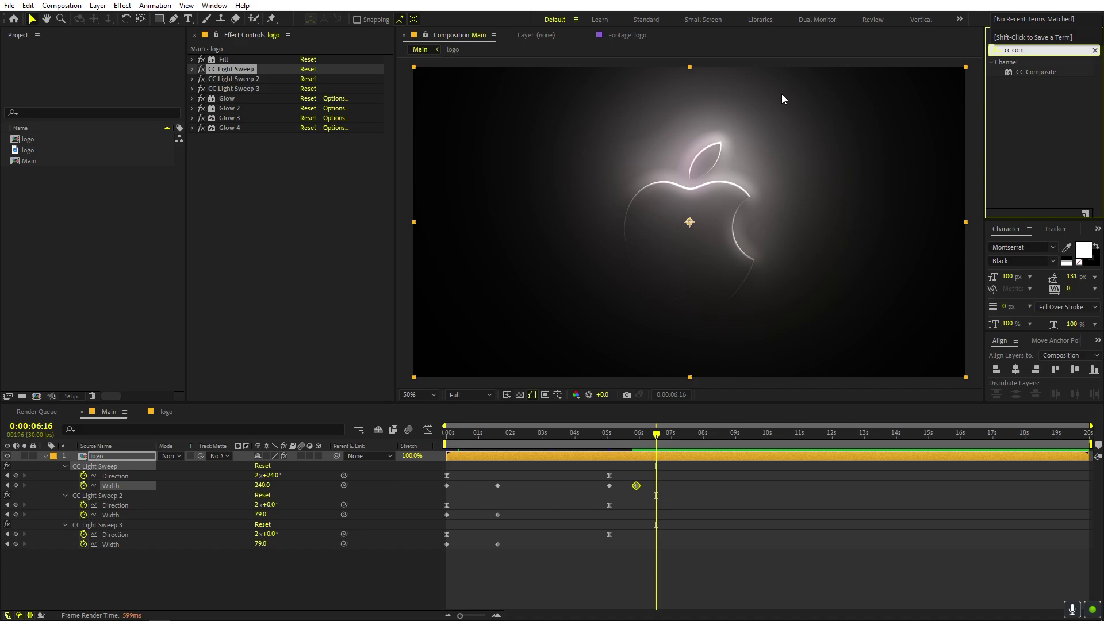
{"action": "left_click_drag", "start_coordinate": [1044, 72], "coordinate": [291, 226]}
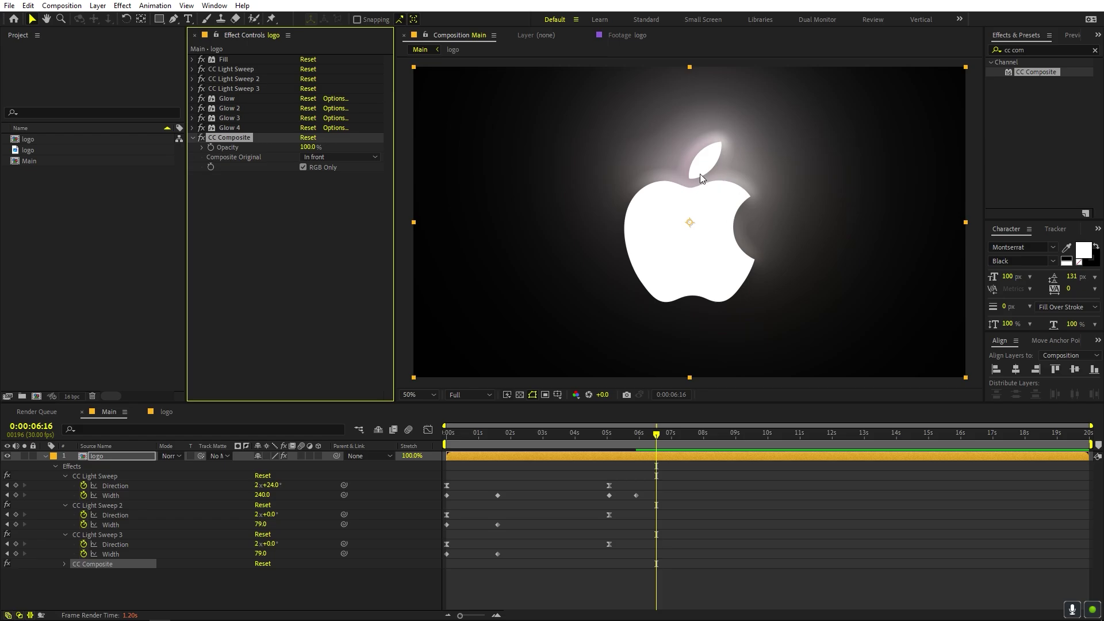
Add an Opacity keyframe to CC Composite and place it at 0:00:05:02.
{"action": "left_click", "coordinate": [211, 147]}
{"action": "key", "text": "u"}
{"action": "key", "text": "u"}
{"action": "left_click_drag", "start_coordinate": [658, 563], "coordinate": [602, 564]}
{"action": "key", "text": "j"}
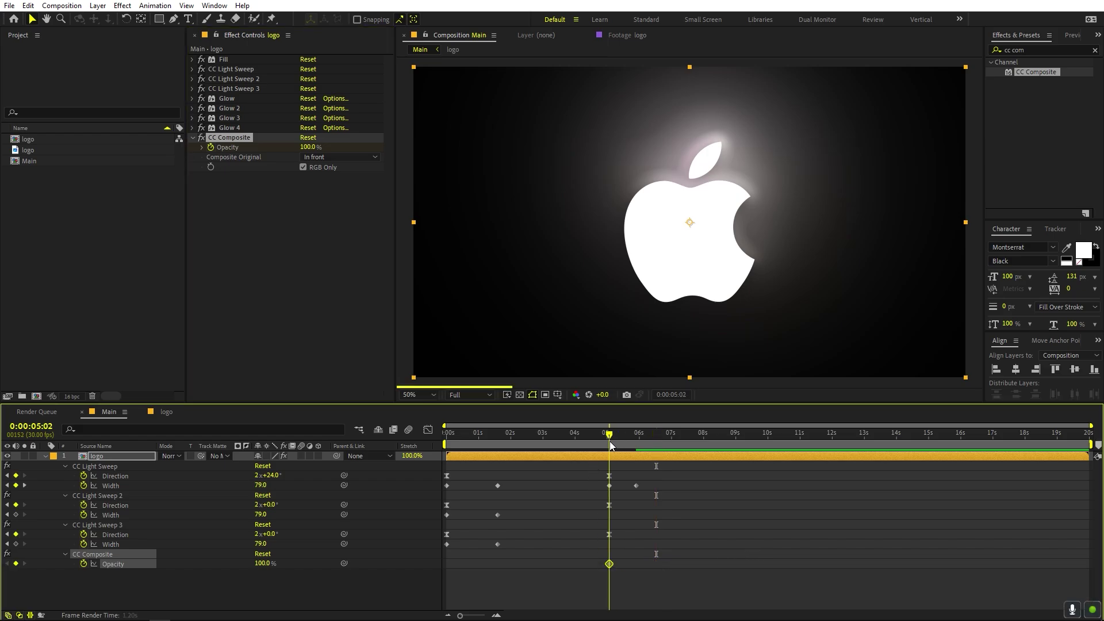
Set CC Composite's Opacity to 0% at 0:00:05:02 and to 100% at 0:00:06:06.
{"action": "left_click", "coordinate": [241, 172]}
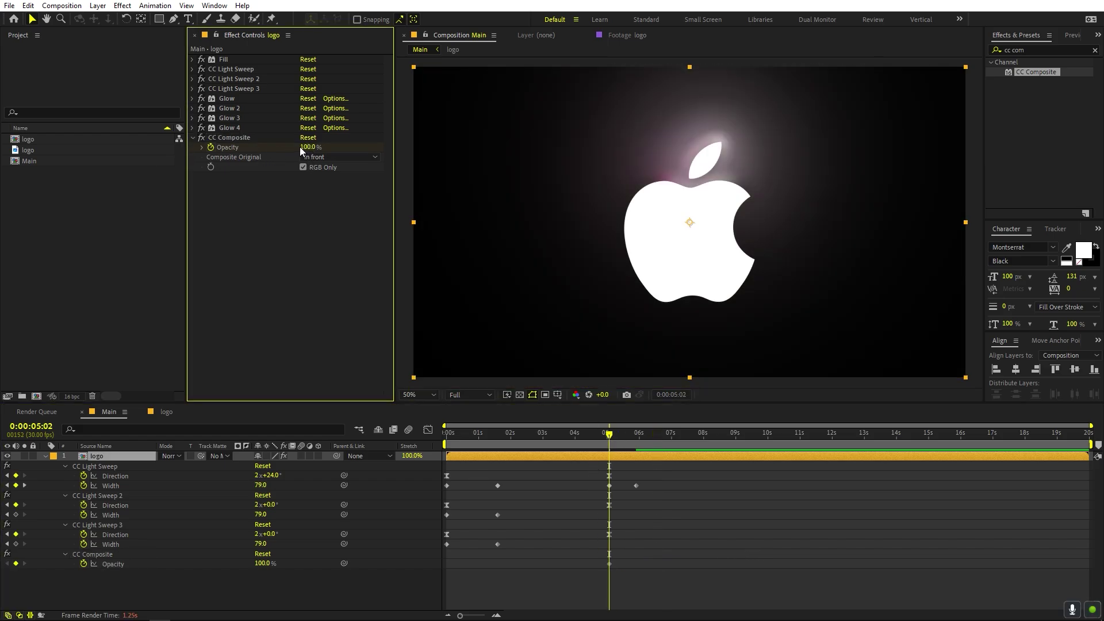
{"action": "left_click_drag", "start_coordinate": [304, 147], "coordinate": [247, 148]}
{"action": "left_click_drag", "start_coordinate": [599, 441], "coordinate": [646, 434]}
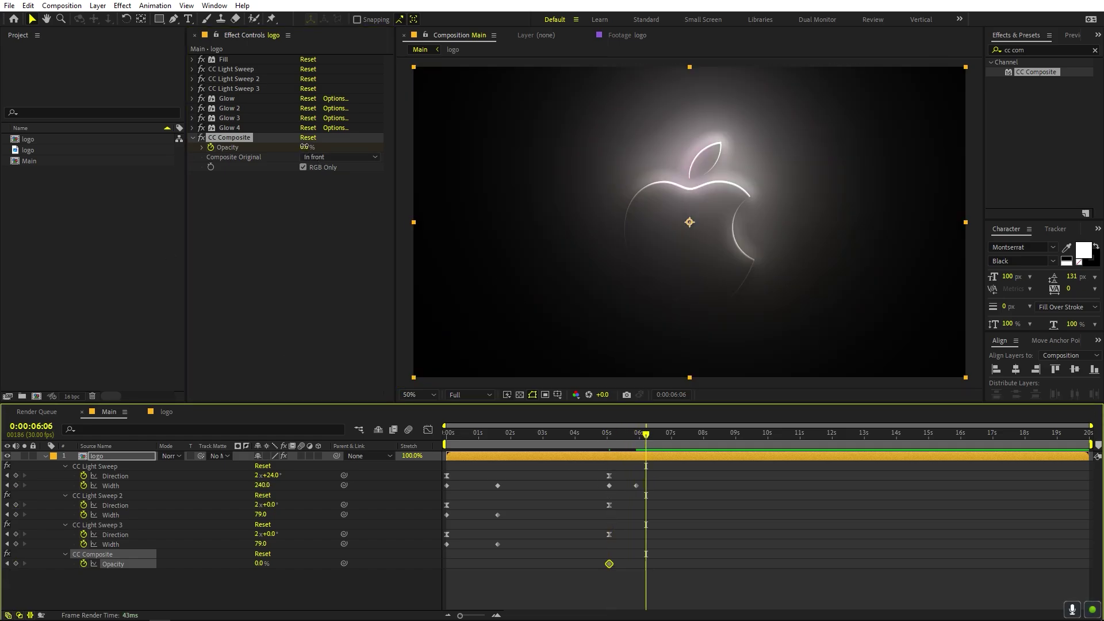
{"action": "left_click_drag", "start_coordinate": [305, 147], "coordinate": [676, 382]}
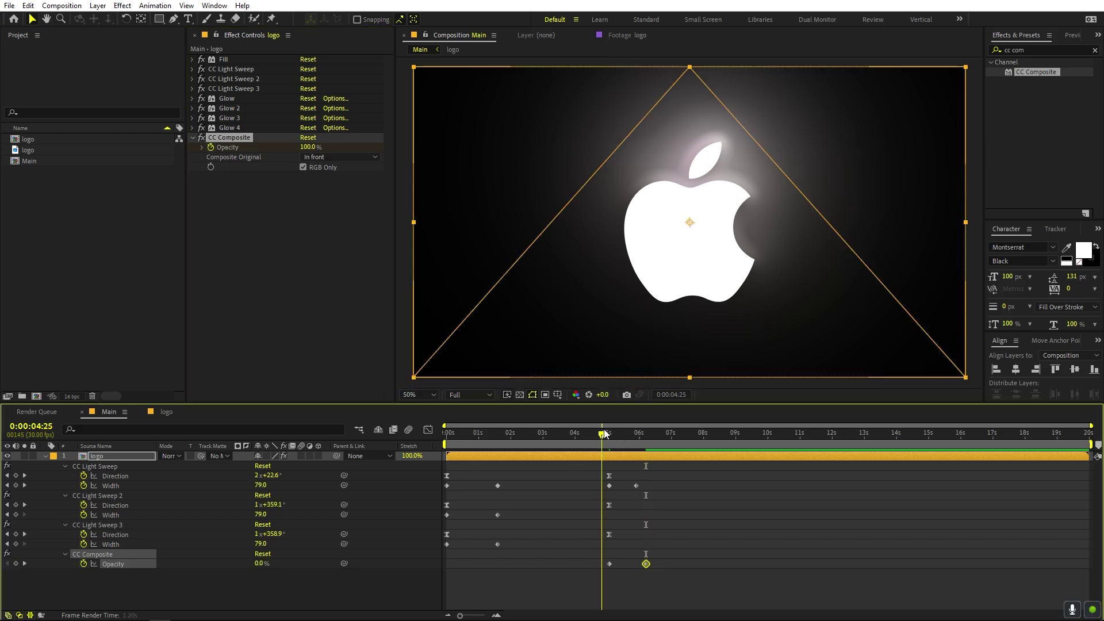
Move the first light sweep's last Width keyframe to about 5.7 seconds and check the transition up to 0:00:06:06.
{"action": "left_click_drag", "start_coordinate": [602, 430], "coordinate": [610, 433]}
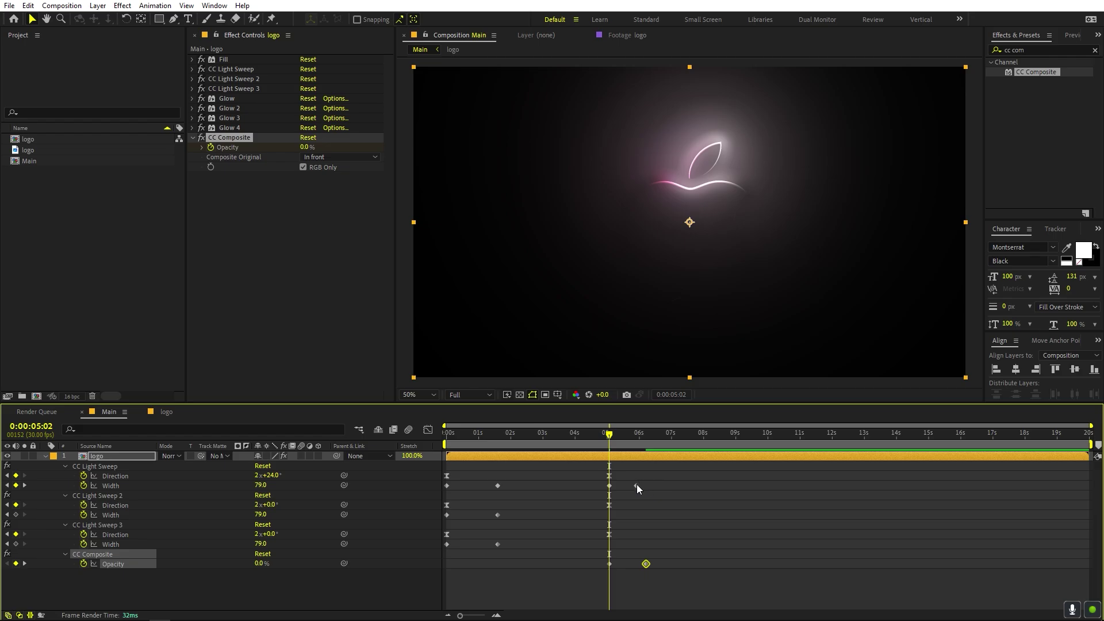
{"action": "left_click_drag", "start_coordinate": [637, 486], "coordinate": [631, 488]}
{"action": "left_click_drag", "start_coordinate": [616, 445], "coordinate": [648, 444]}
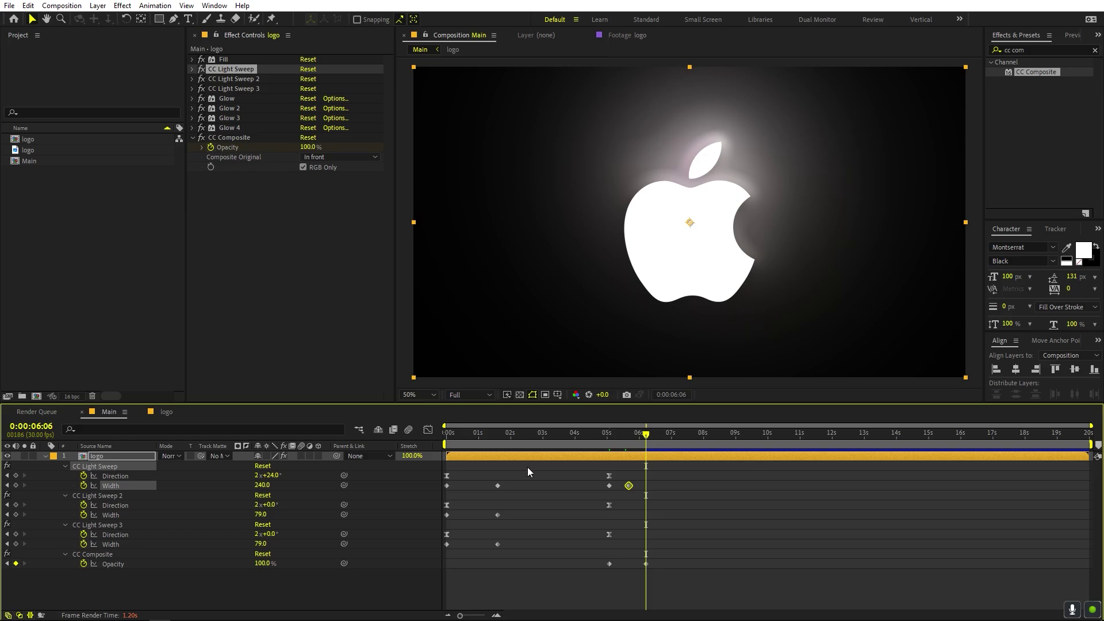
Add Width keyframes to the second and third light sweeps at 0:00:05:02.
{"action": "left_click_drag", "start_coordinate": [613, 443], "coordinate": [604, 439]}
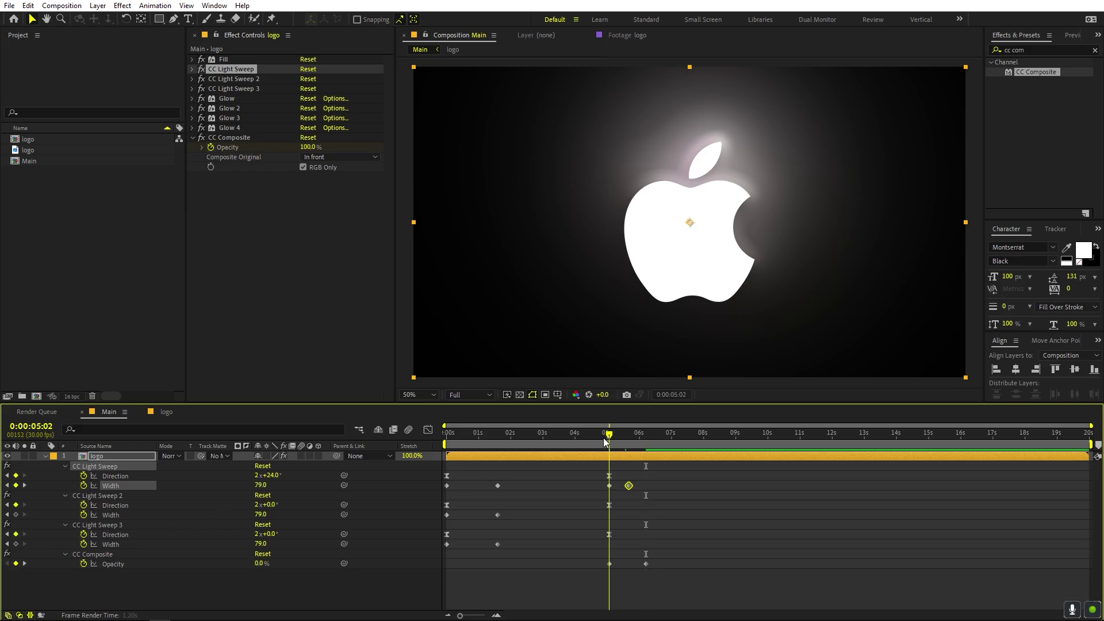
{"action": "left_click", "coordinate": [16, 515]}
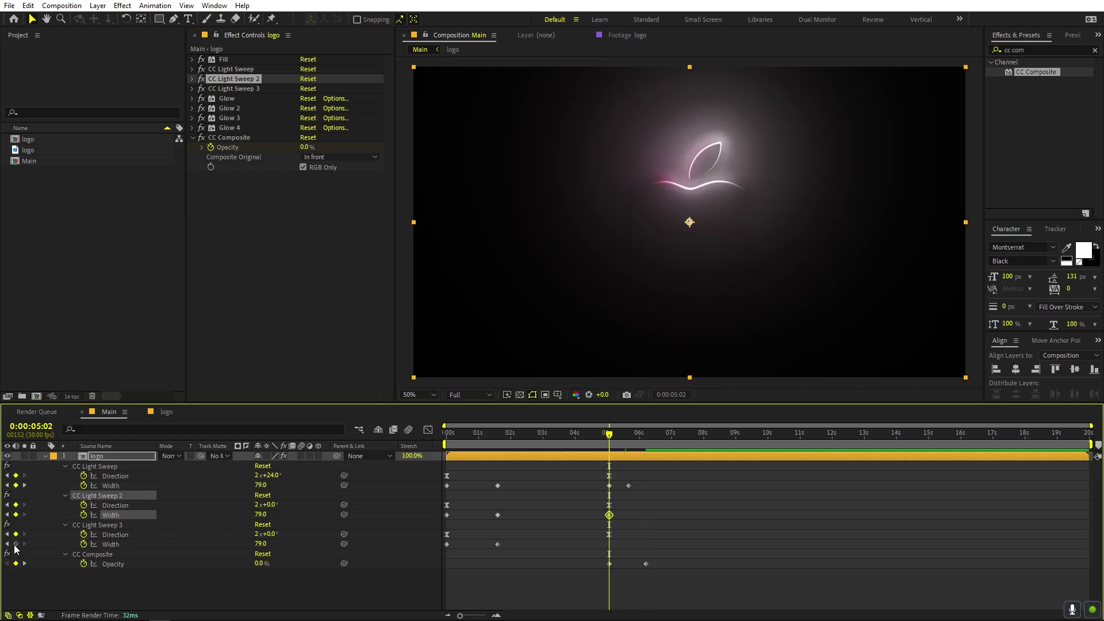
{"action": "left_click", "coordinate": [15, 544]}
Set the Width of the third and second light sweeps to 0 at 0:00:06:06.
{"action": "left_click_drag", "start_coordinate": [624, 437], "coordinate": [646, 437]}
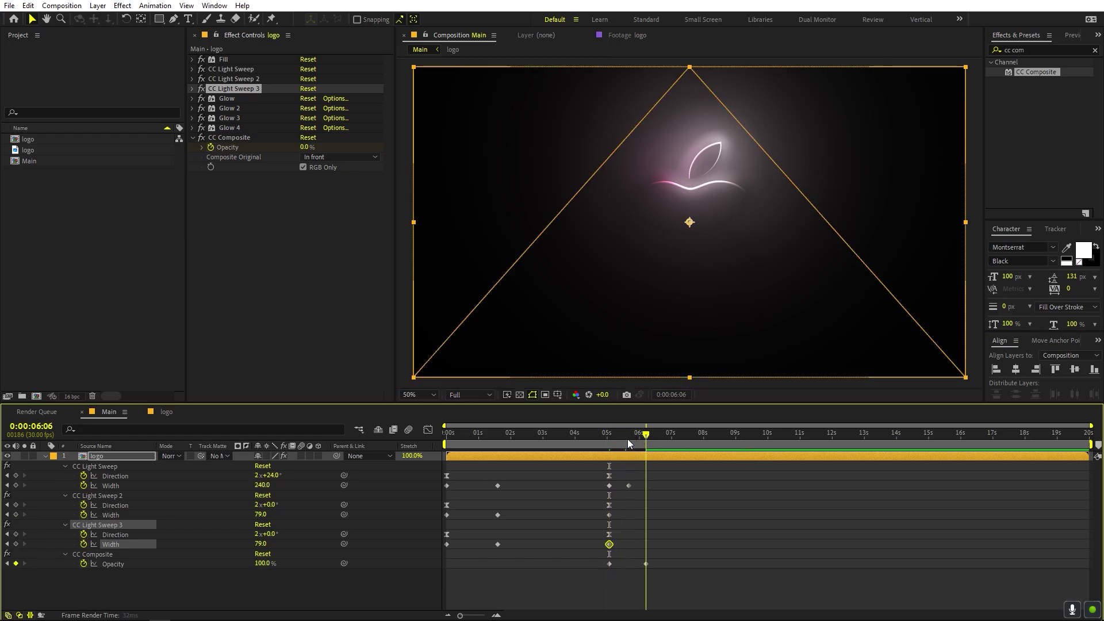
{"action": "left_click", "coordinate": [263, 544]}
{"action": "type", "text": "0"}
{"action": "key", "text": "Return"}
{"action": "left_click", "coordinate": [268, 504]}
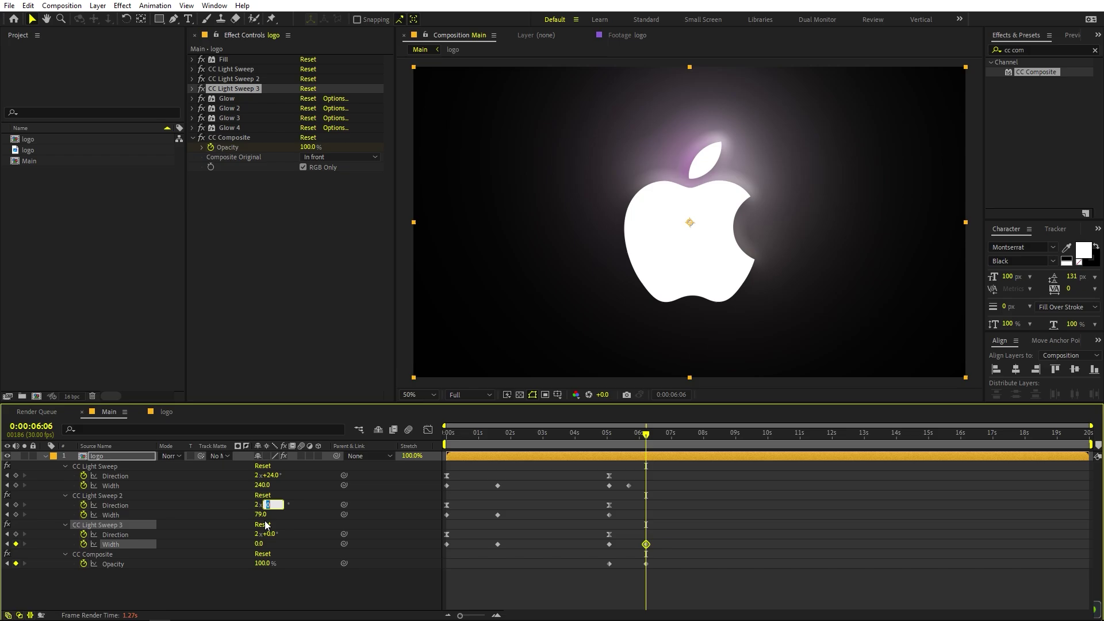
{"action": "key", "text": "Return"}
{"action": "left_click", "coordinate": [260, 515]}
{"action": "type", "text": "0"}
{"action": "key", "text": "Return"}
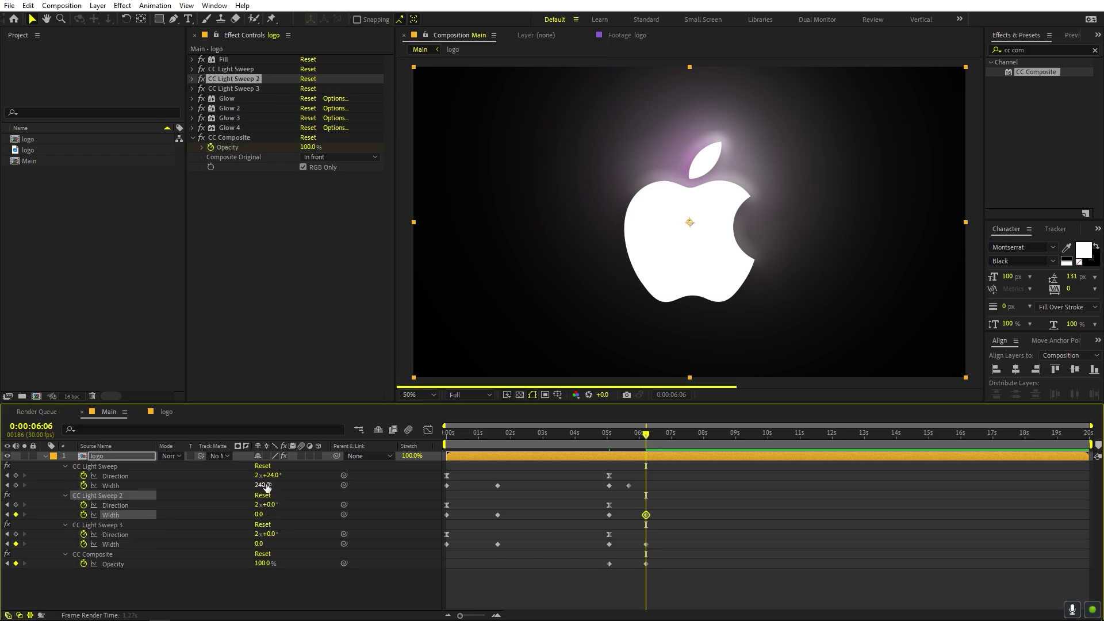
Set the first light sweep's Width to 0 at 0:00:06:06.
{"action": "key", "text": "F2"}
{"action": "left_click", "coordinate": [261, 485]}
{"action": "type", "text": "0"}
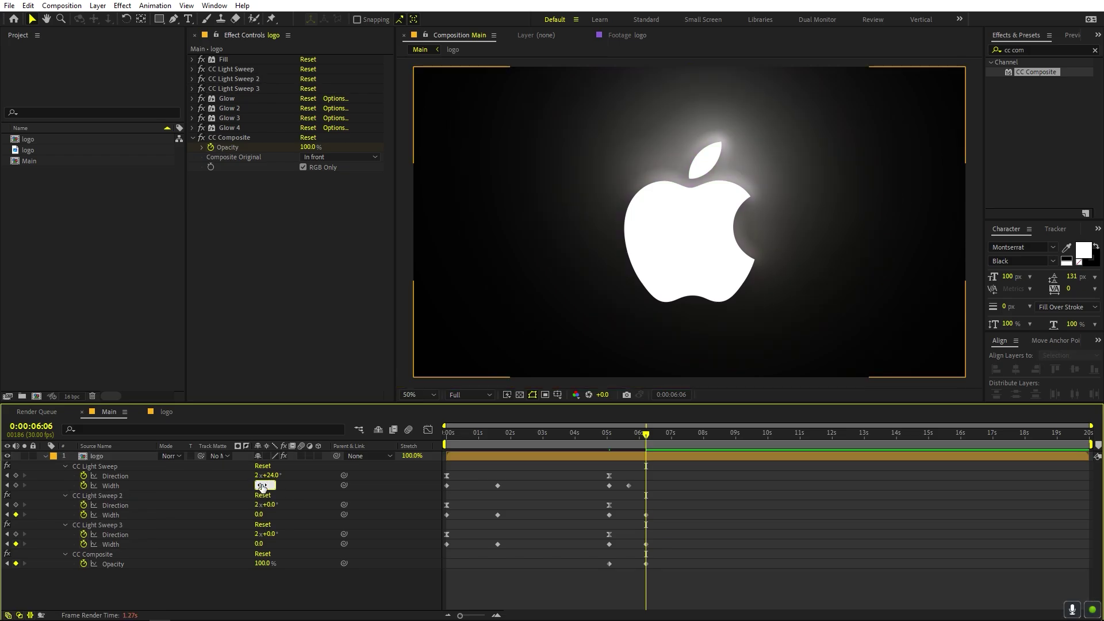
{"action": "key", "text": "Return"}
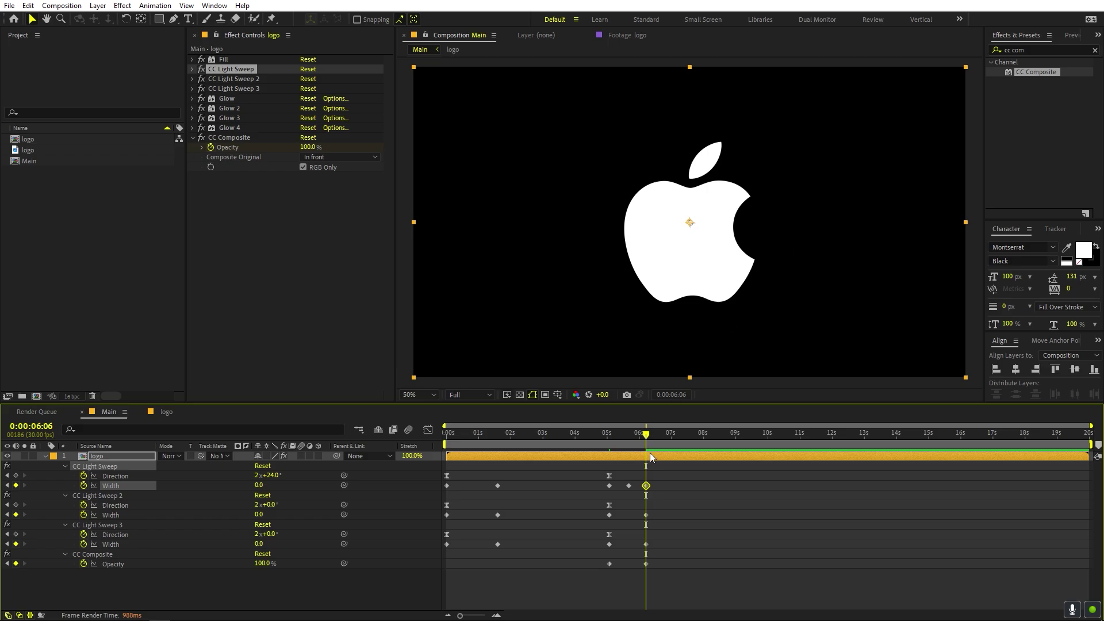
Add an Edge Intensity keyframe to the first light sweep and place it at 0:00:05:02.
{"action": "left_click", "coordinate": [574, 436]}
{"action": "left_click", "coordinate": [631, 439]}
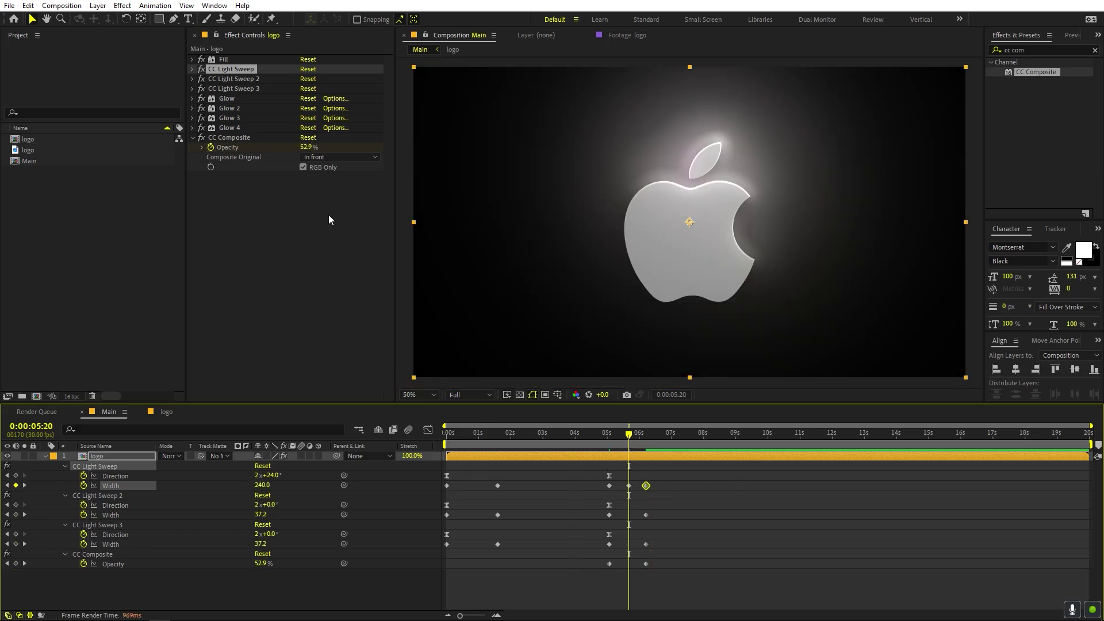
{"action": "left_click", "coordinate": [192, 69]}
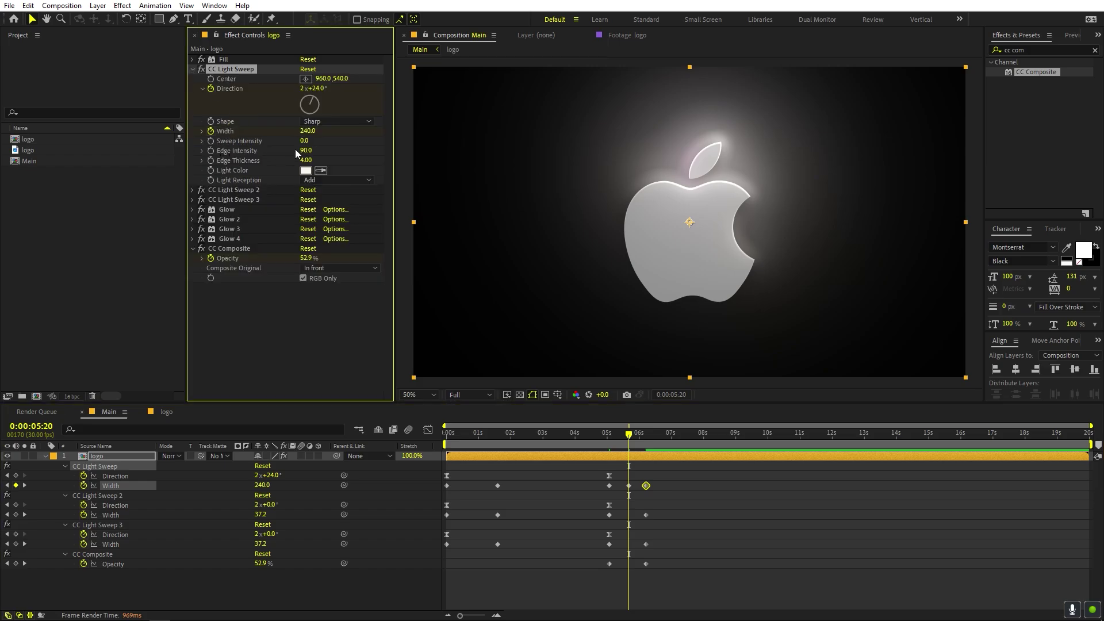
{"action": "left_click", "coordinate": [212, 150]}
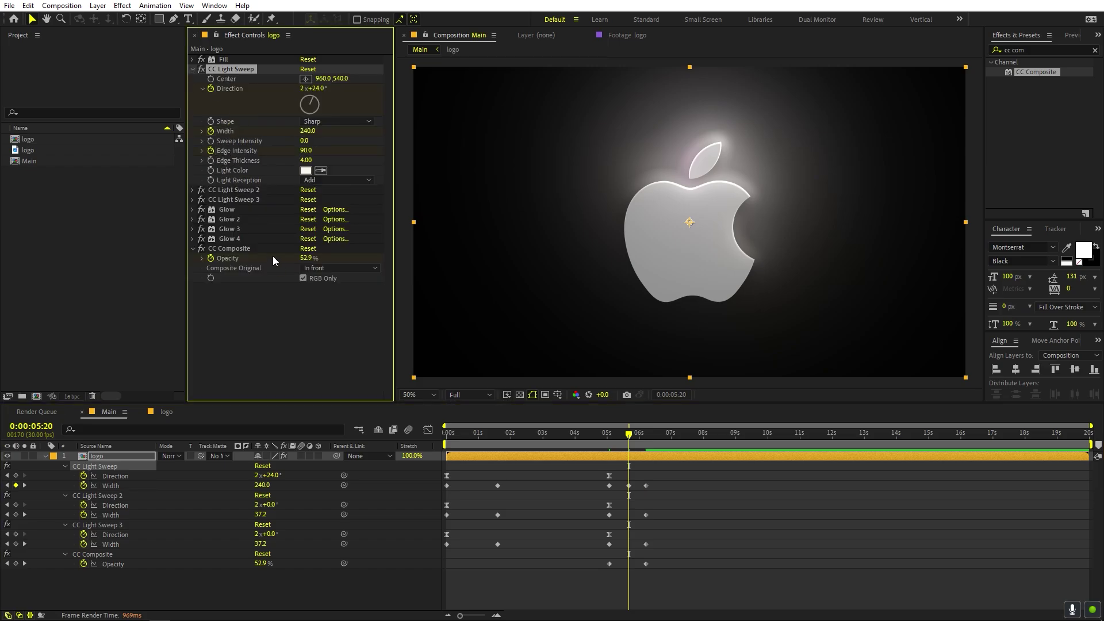
{"action": "key", "text": "u"}
{"action": "key", "text": "u"}
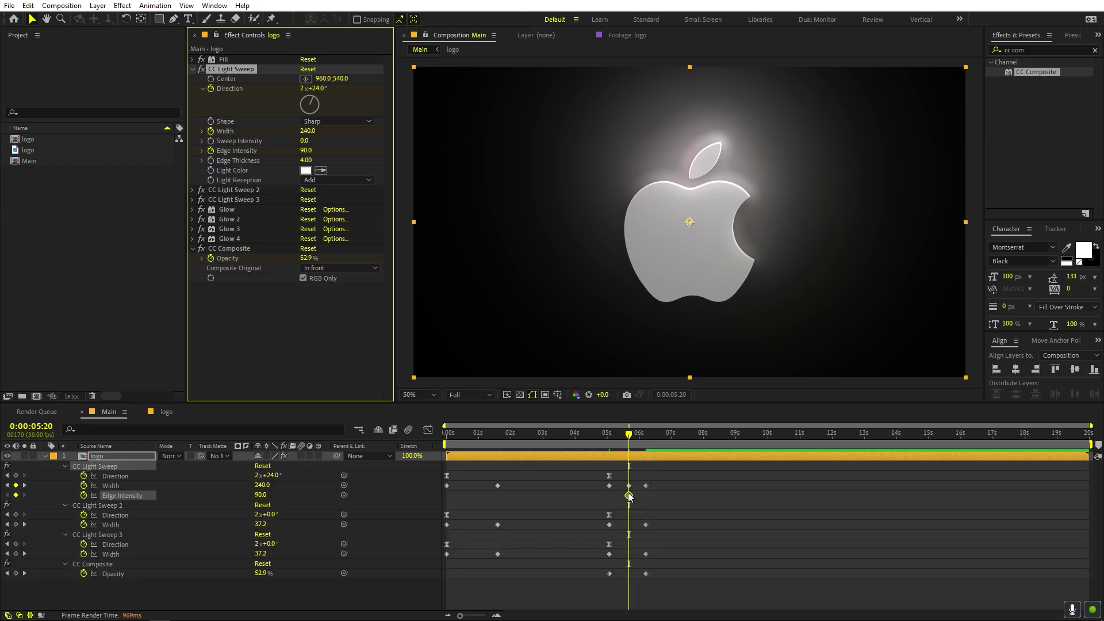
{"action": "left_click_drag", "start_coordinate": [630, 495], "coordinate": [615, 498]}
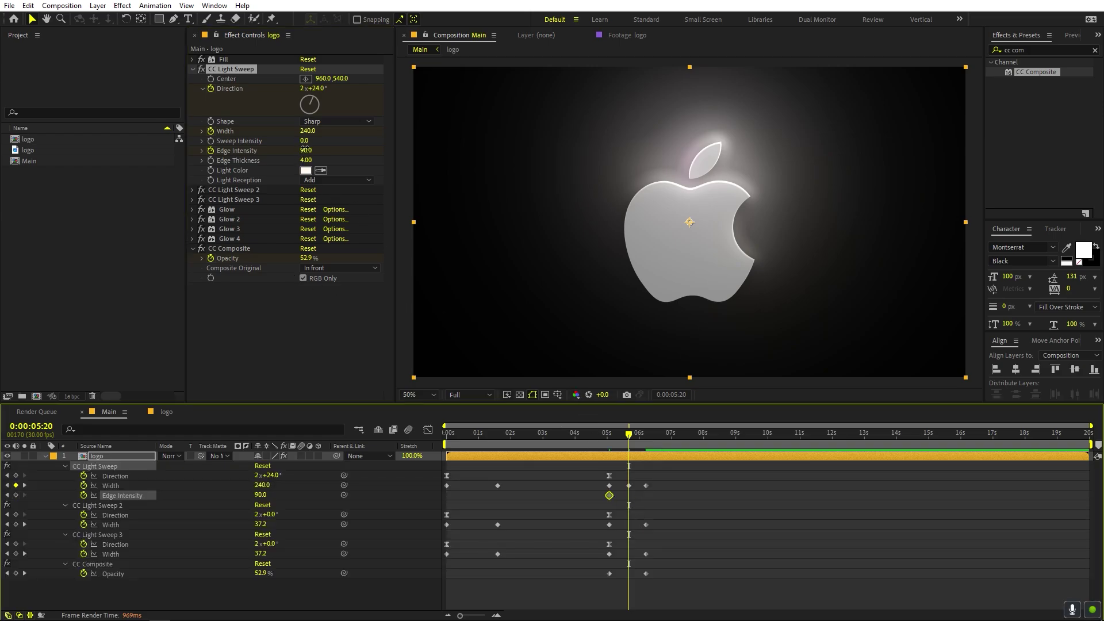
Set the first light sweep's Edge Intensity to 215 at 0:00:05:20 and preview the transition from 0:00:04:19.
{"action": "left_click_drag", "start_coordinate": [306, 150], "coordinate": [378, 148]}
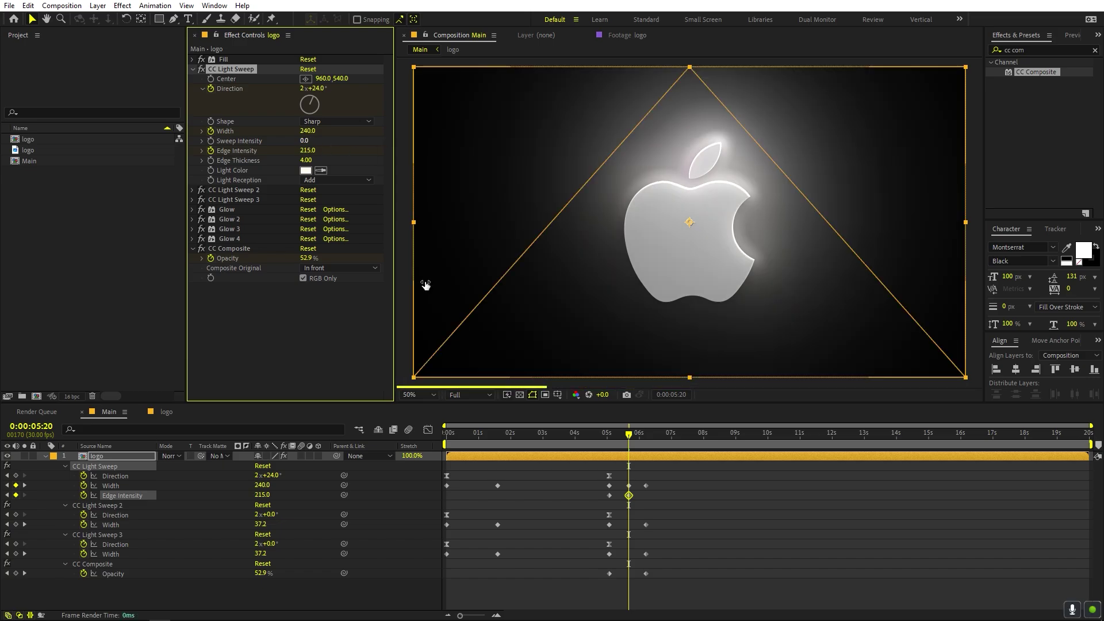
{"action": "left_click", "coordinate": [596, 441]}
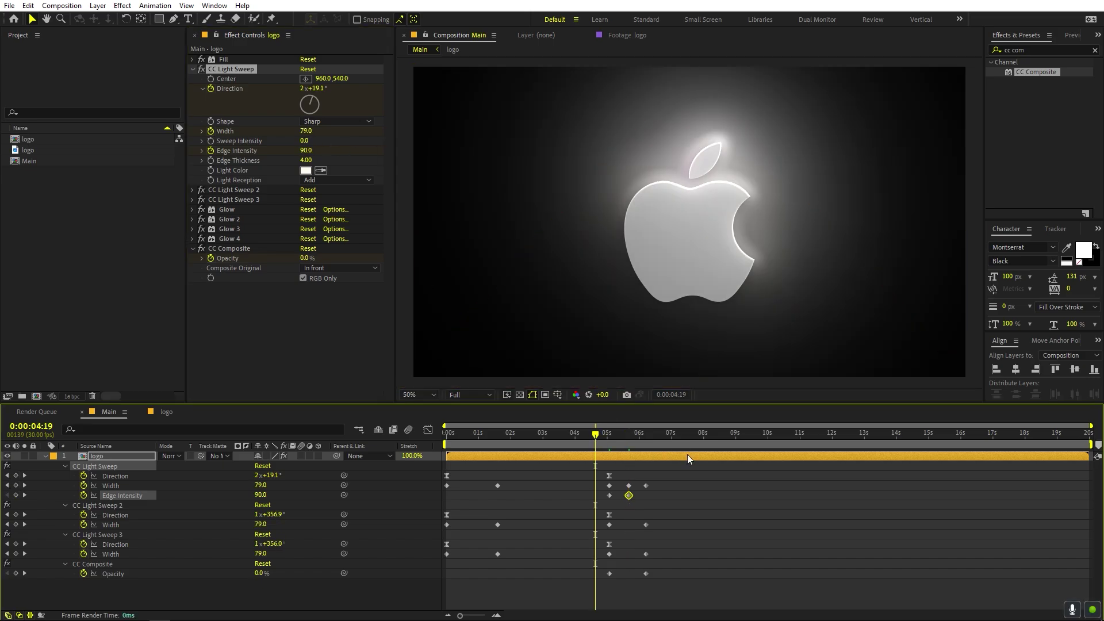
{"action": "key", "text": "space"}
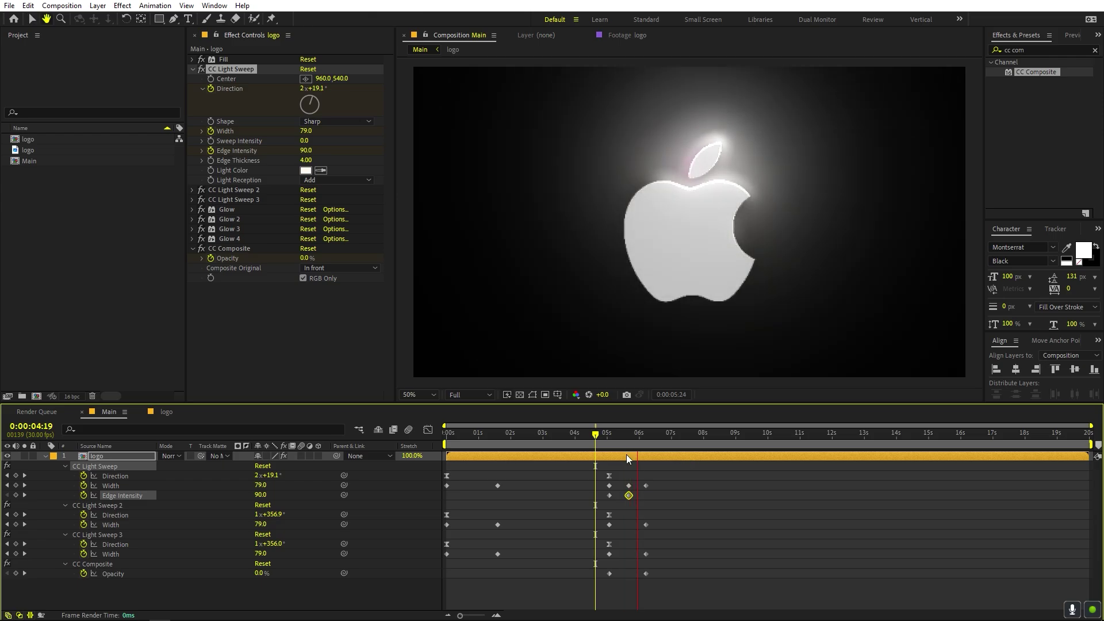
{"action": "key", "text": "space"}
Shift CC Composite's Opacity keyframes to 0:00:05:18 and 0:00:06:22, and the first light sweep's last Width keyframe to 0:00:06:21.
{"action": "left_click_drag", "start_coordinate": [677, 591], "coordinate": [629, 578]}
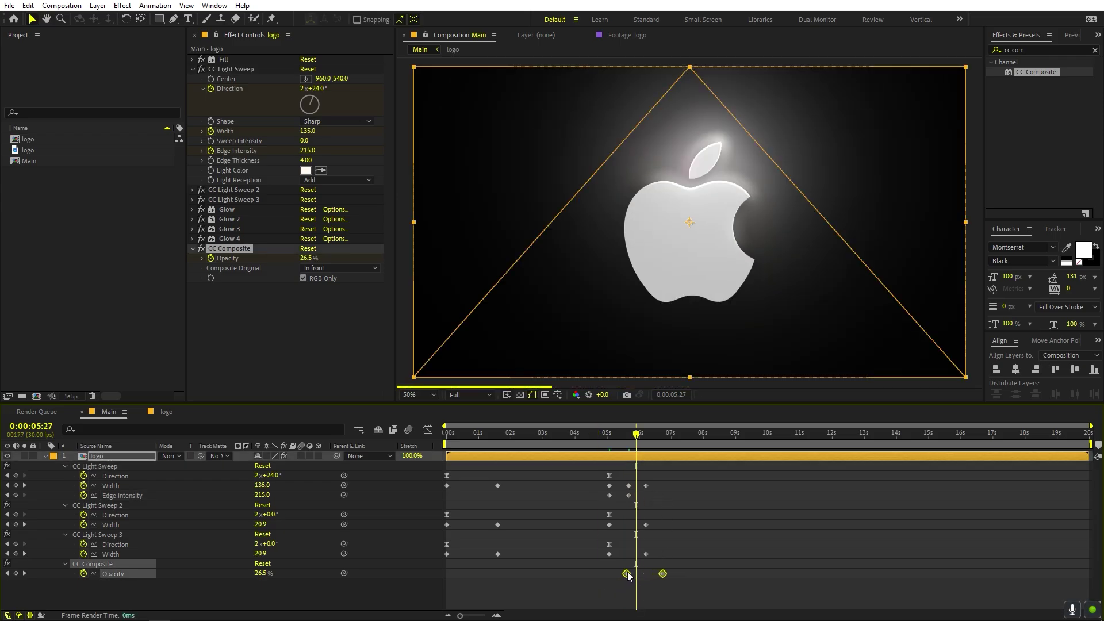
{"action": "left_click", "coordinate": [602, 449]}
{"action": "key", "text": "space"}
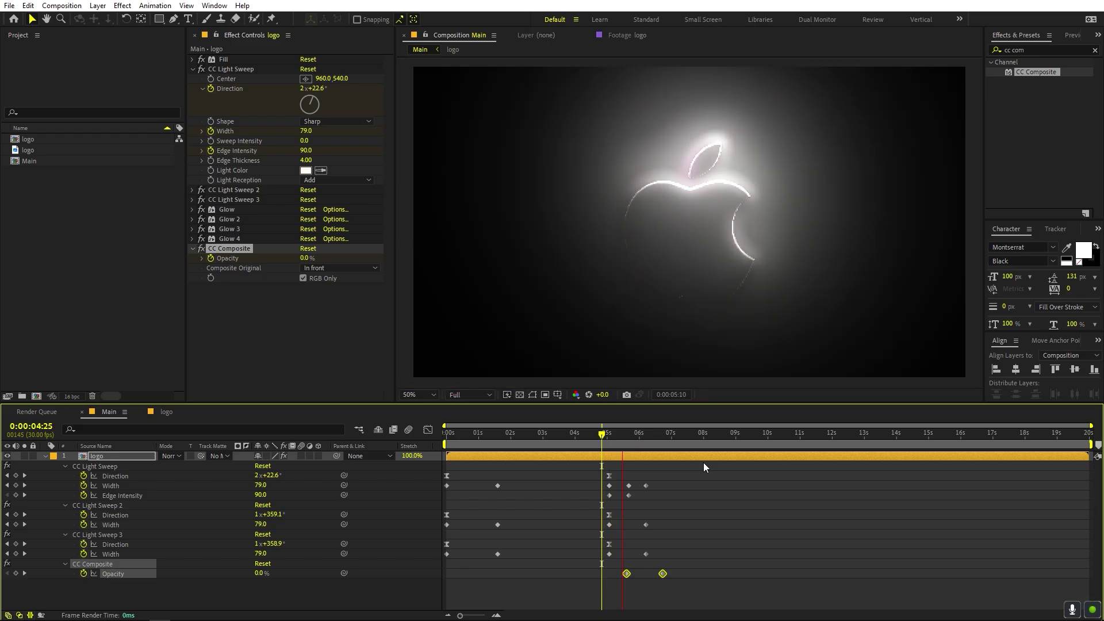
{"action": "key", "text": "space"}
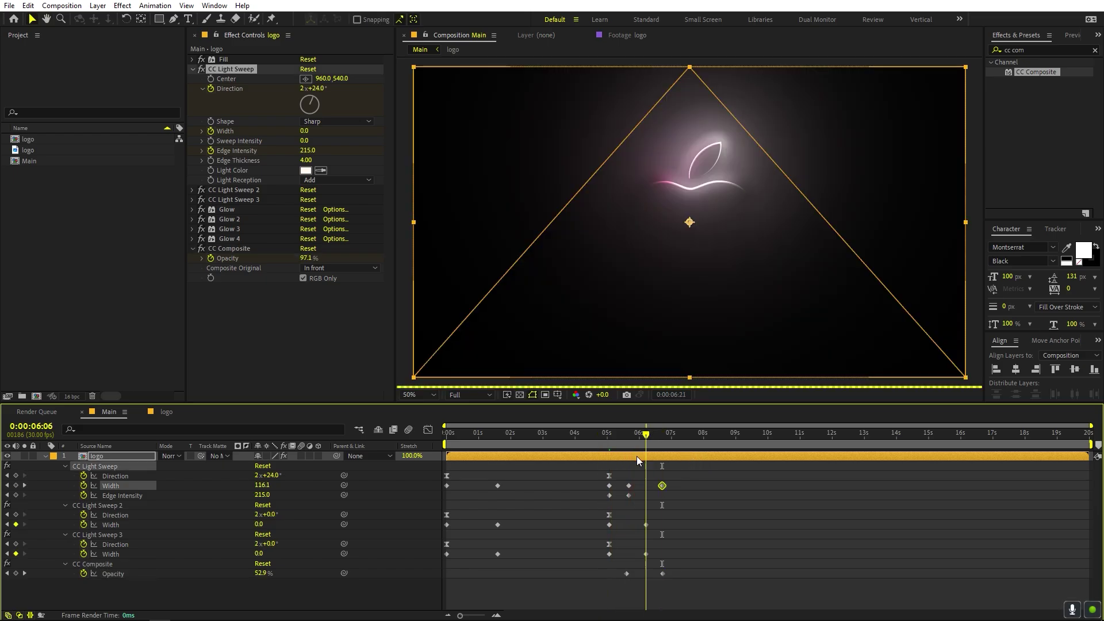
Try a Sweep Intensity of 10.8 on the first light sweep and preview the animation from the start.
{"action": "key", "text": "j"}
{"action": "mouse_move", "coordinate": [630, 456]}
{"action": "left_mouse_down"}
{"action": "mouse_move", "coordinate": [657, 457]}
{"action": "mouse_move", "coordinate": [626, 458]}
{"action": "left_mouse_up"}
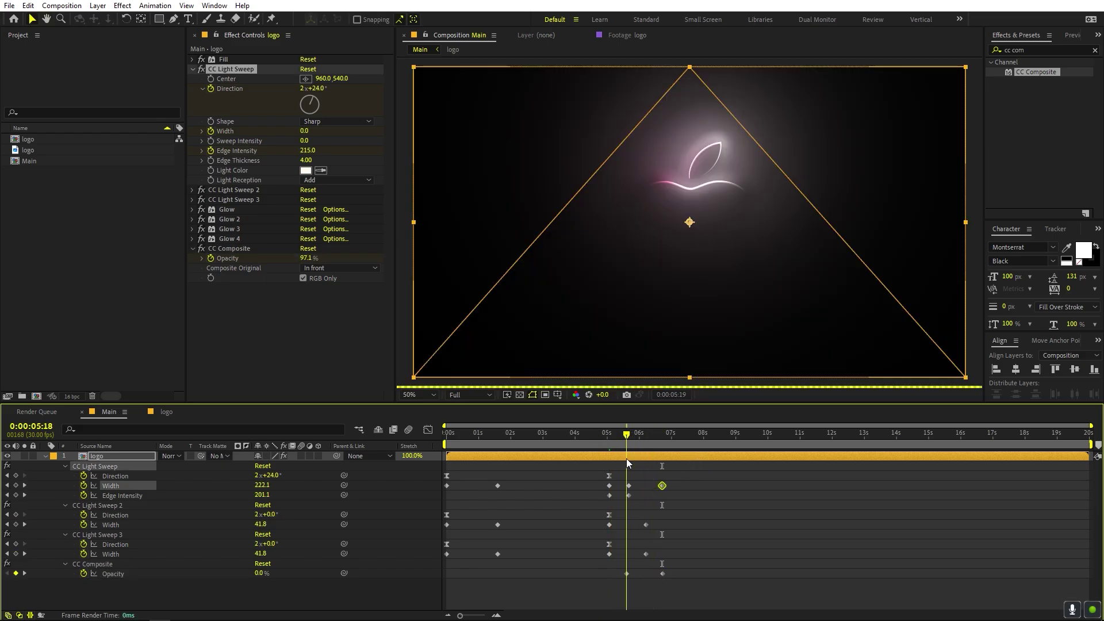
{"action": "left_click", "coordinate": [316, 320]}
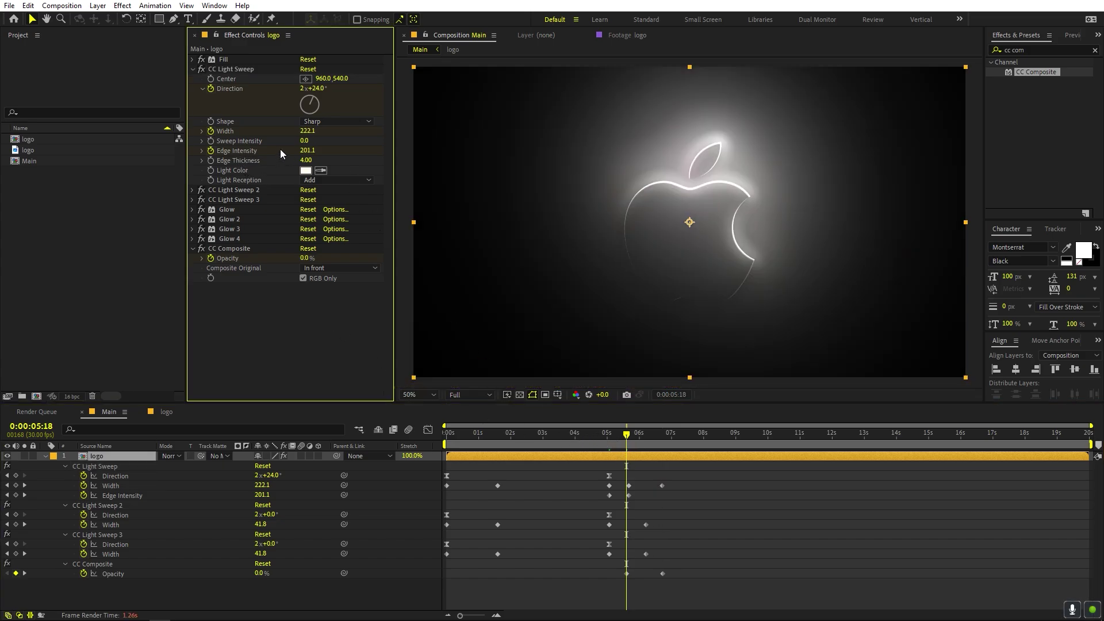
{"action": "mouse_move", "coordinate": [304, 140]}
{"action": "left_mouse_down"}
{"action": "mouse_move", "coordinate": [316, 139]}
{"action": "mouse_move", "coordinate": [304, 140]}
{"action": "left_mouse_up"}
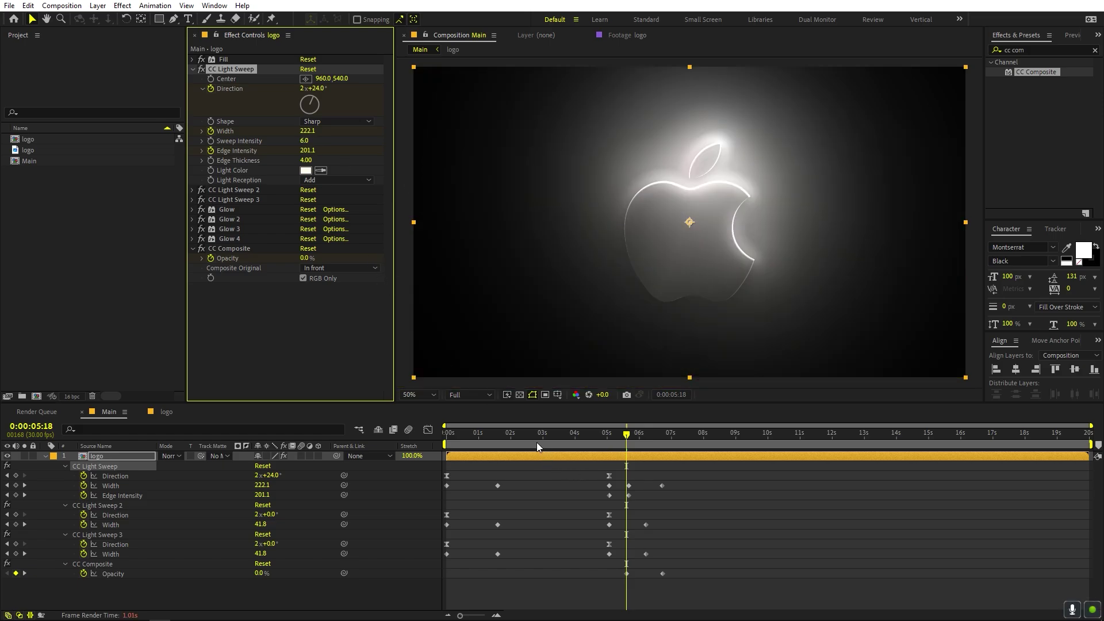
{"action": "left_click", "coordinate": [537, 443]}
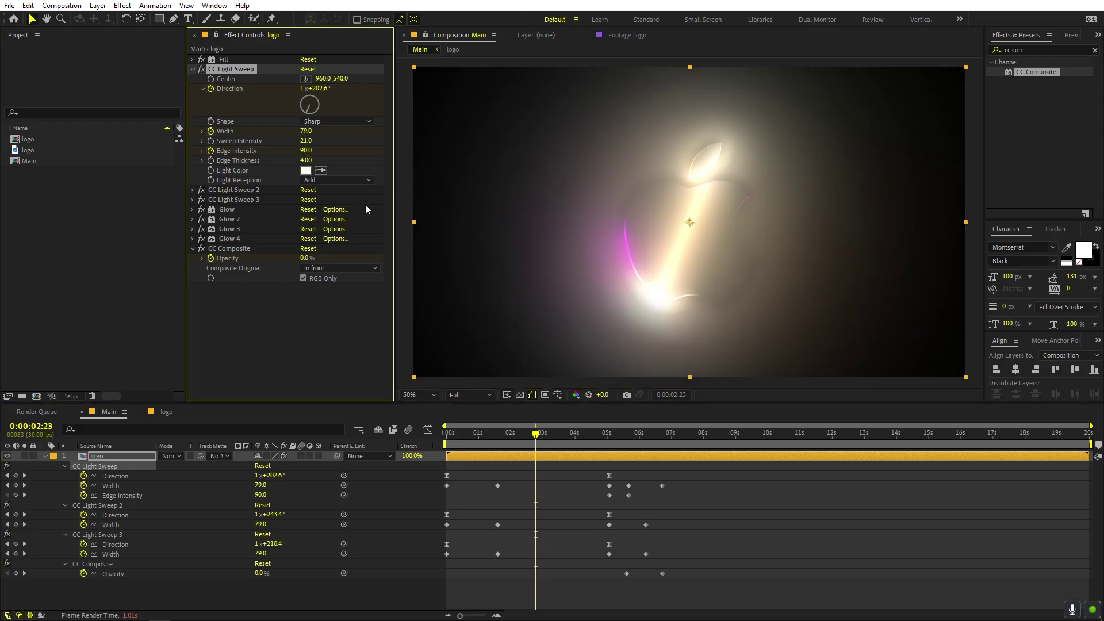
{"action": "left_click_drag", "start_coordinate": [300, 143], "coordinate": [322, 141]}
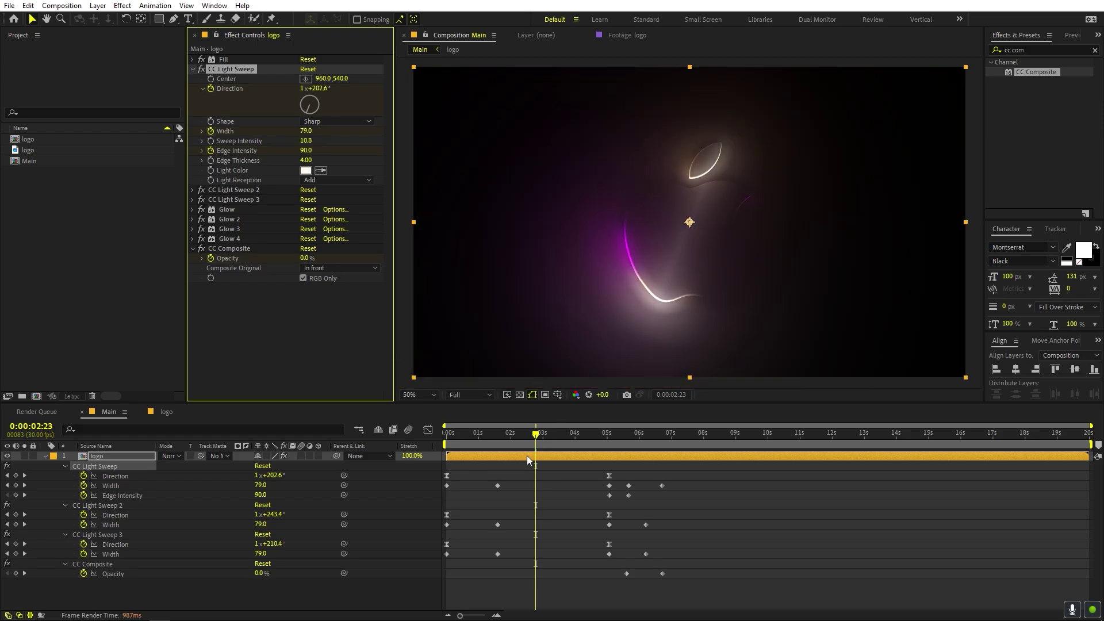
{"action": "key", "text": "Home"}
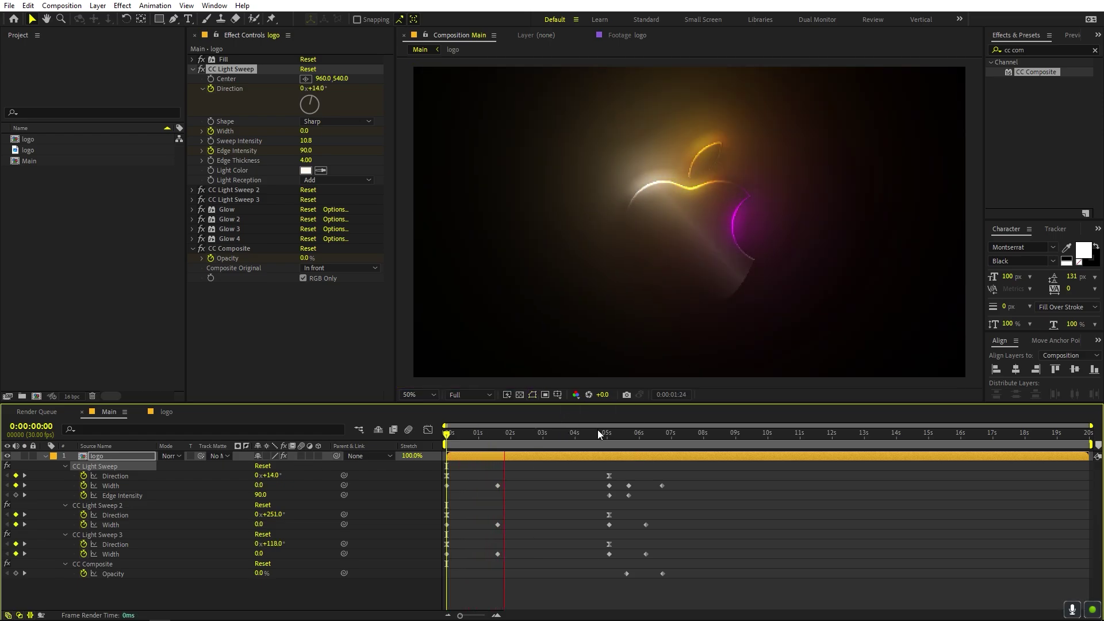
Add a Sweep Intensity keyframe with value 0 to the first light sweep at 0:00:05:02.
{"action": "mouse_move", "coordinate": [596, 430]}
{"action": "left_mouse_down"}
{"action": "mouse_move", "coordinate": [629, 440]}
{"action": "mouse_move", "coordinate": [612, 440]}
{"action": "left_mouse_up"}
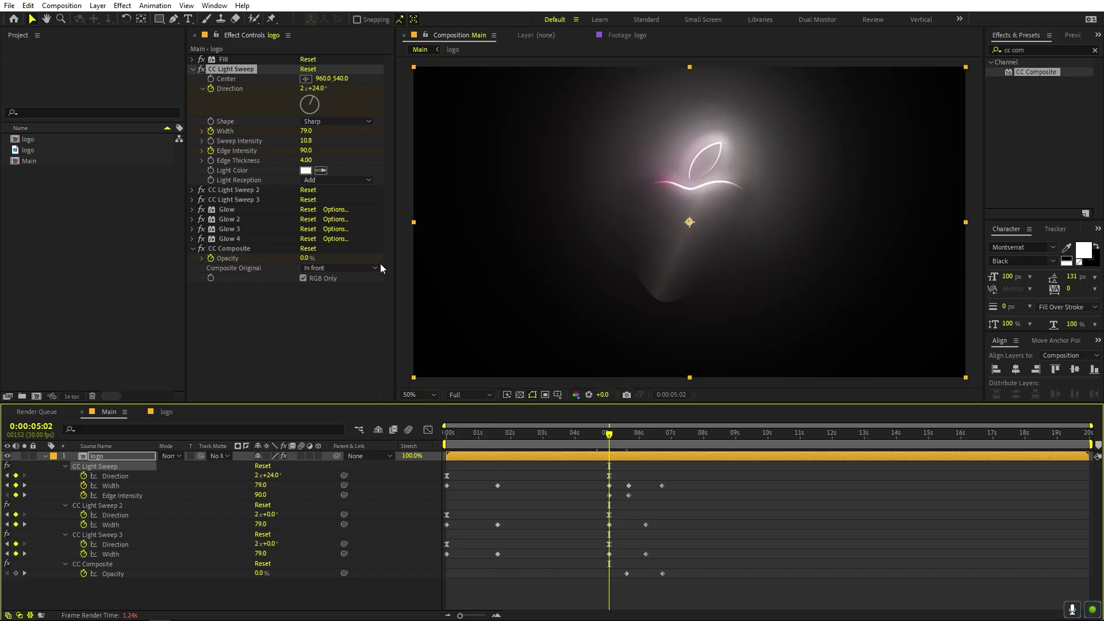
{"action": "left_click", "coordinate": [209, 143]}
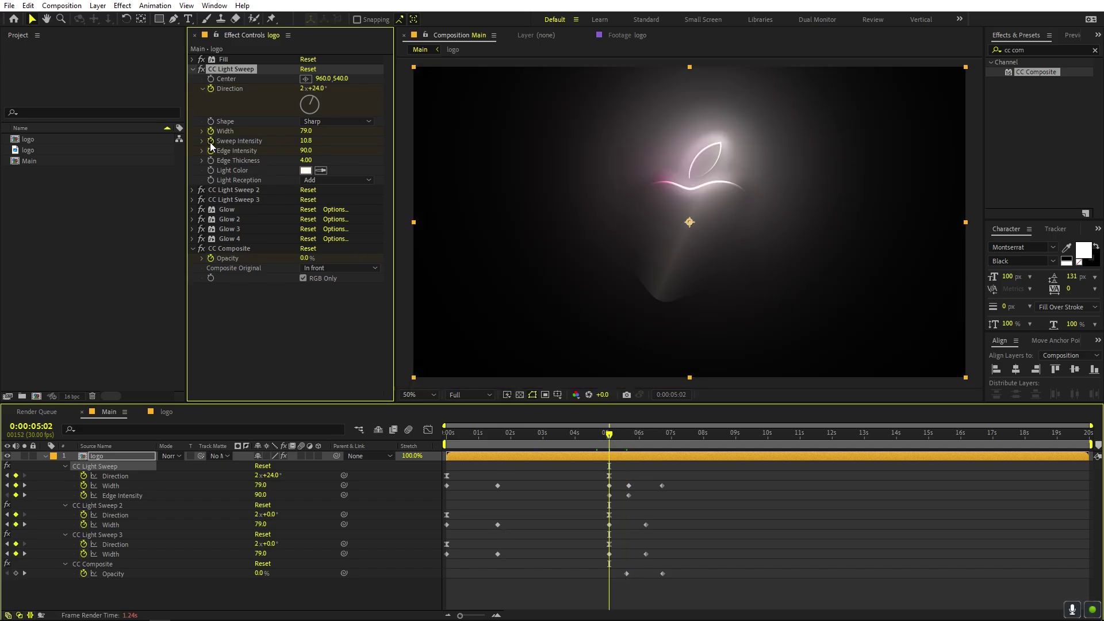
{"action": "left_click", "coordinate": [308, 140]}
{"action": "type", "text": "0"}
{"action": "key", "text": "Return"}
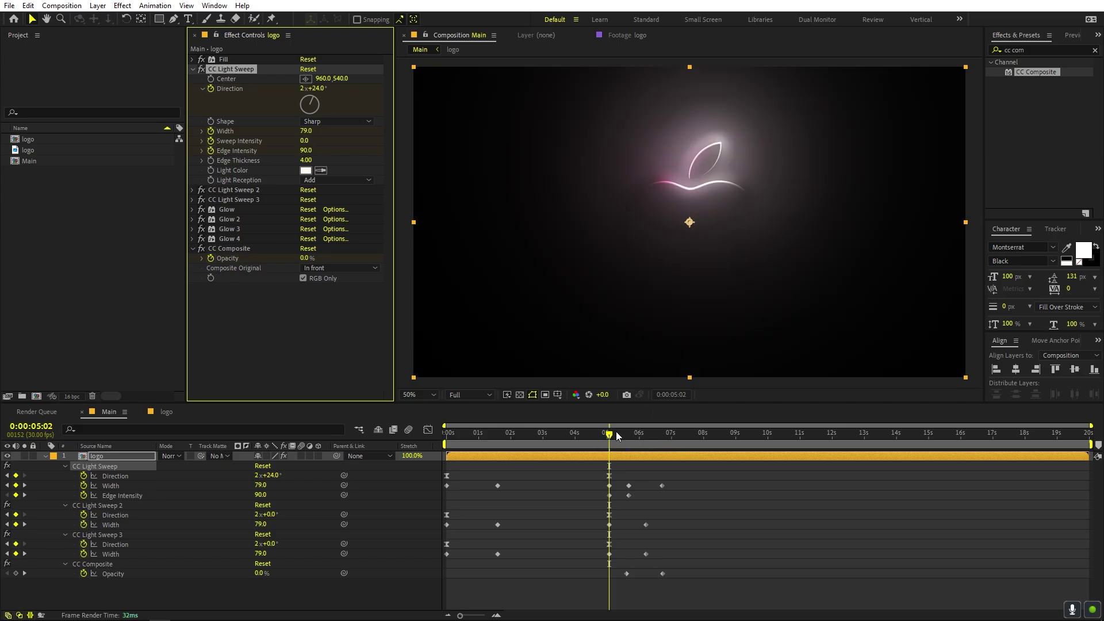
Keyframe the first light sweep's Sweep Intensity to 18 at 0:00:05:26 and to 0 at 0:00:06:22.
{"action": "left_click_drag", "start_coordinate": [618, 436], "coordinate": [636, 440]}
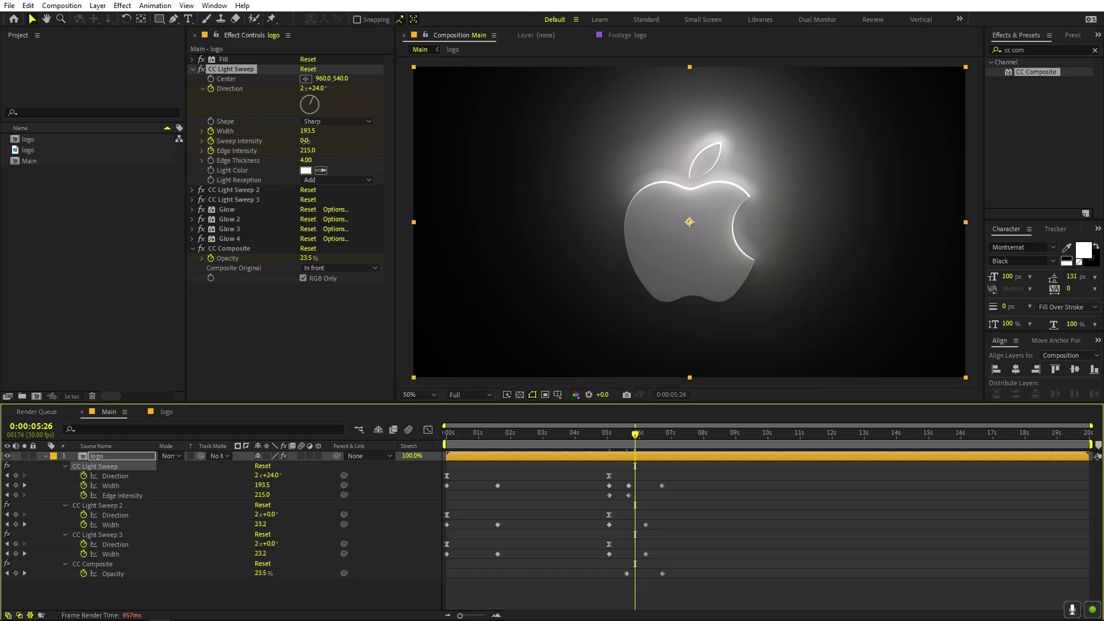
{"action": "left_click_drag", "start_coordinate": [305, 140], "coordinate": [454, 143]}
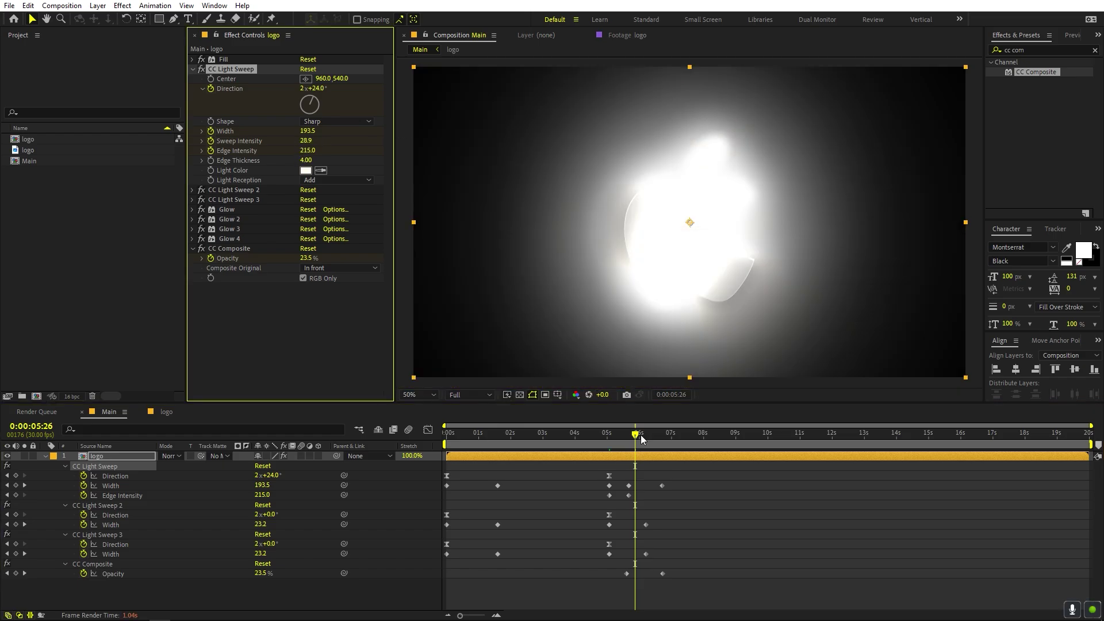
{"action": "key", "text": "ctrl+z"}
{"action": "left_click", "coordinate": [661, 442]}
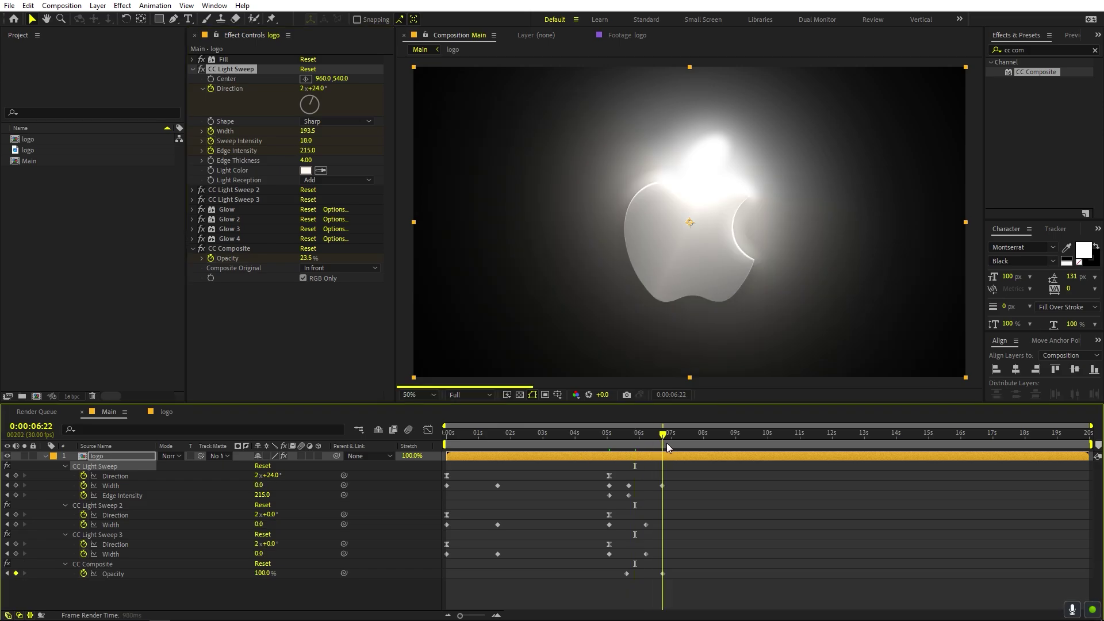
{"action": "left_click", "coordinate": [304, 141]}
{"action": "type", "text": "0"}
{"action": "key", "text": "Return"}
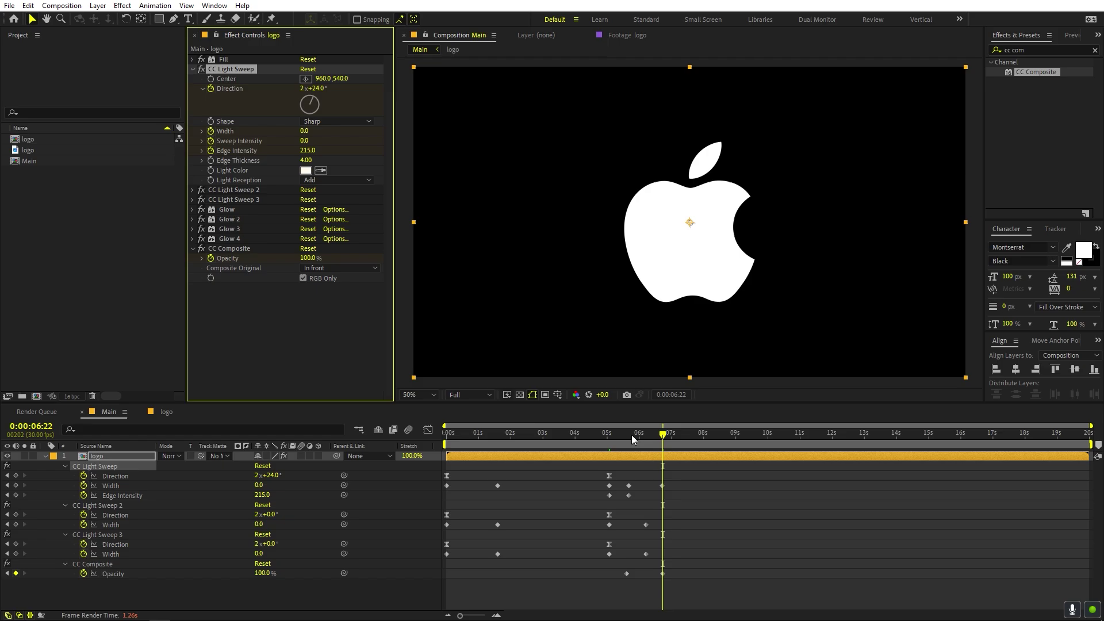
Preview the transition into the solid logo from 0:00:04:18, and play the animation from the start.
{"action": "left_click", "coordinate": [598, 442]}
{"action": "left_click_drag", "start_coordinate": [597, 442], "coordinate": [594, 442]}
{"action": "key", "text": "space"}
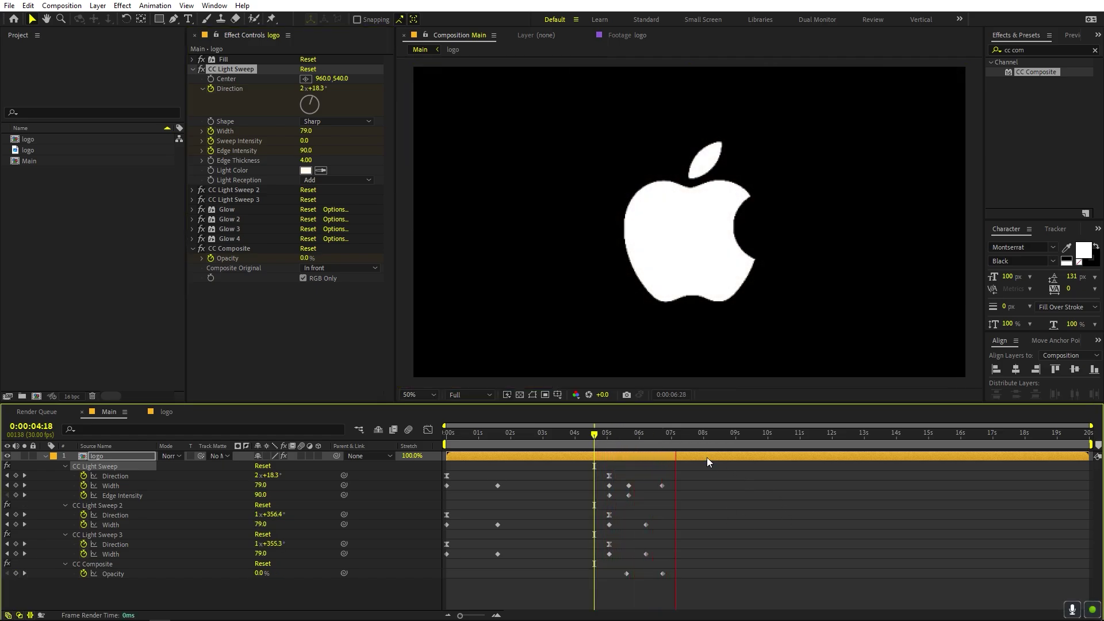
{"action": "left_click", "coordinate": [670, 433]}
{"action": "key", "text": "Home"}
{"action": "key", "text": "space"}
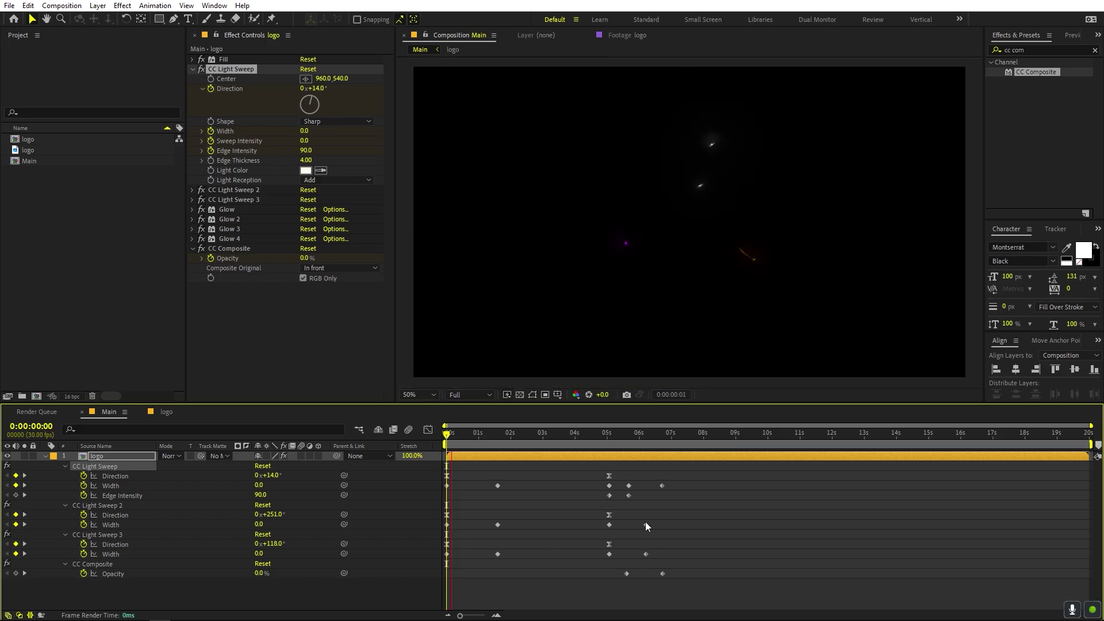
Add a Scale keyframe to the logo layer at 0:00:00:00 and go to 0:00:05:02.
{"action": "left_click", "coordinate": [125, 455]}
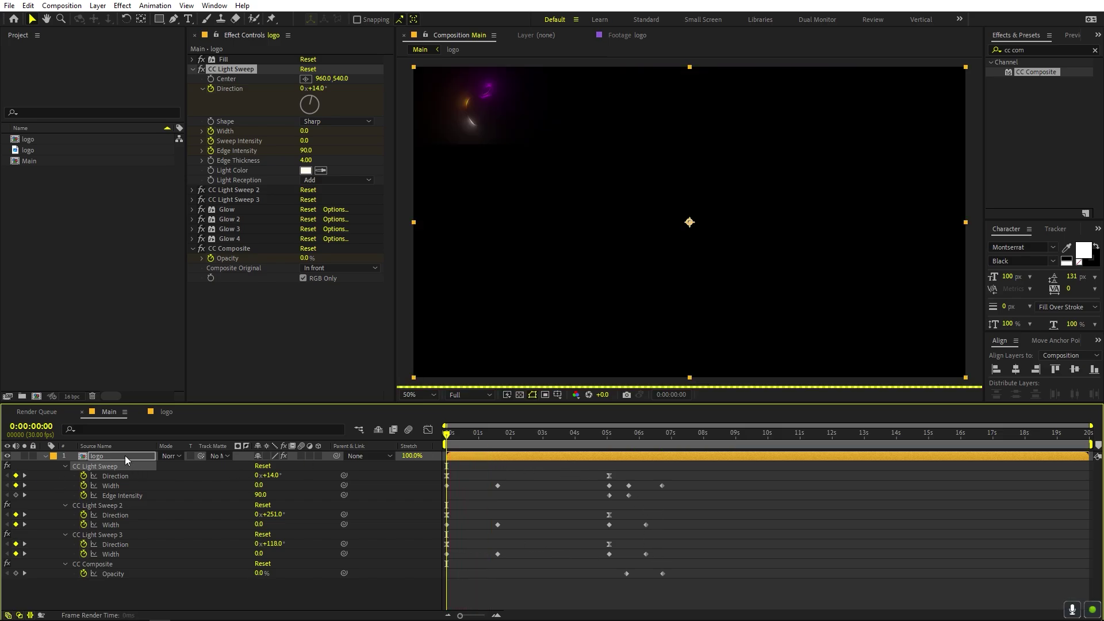
{"action": "key", "text": "s"}
{"action": "left_click", "coordinate": [74, 466]}
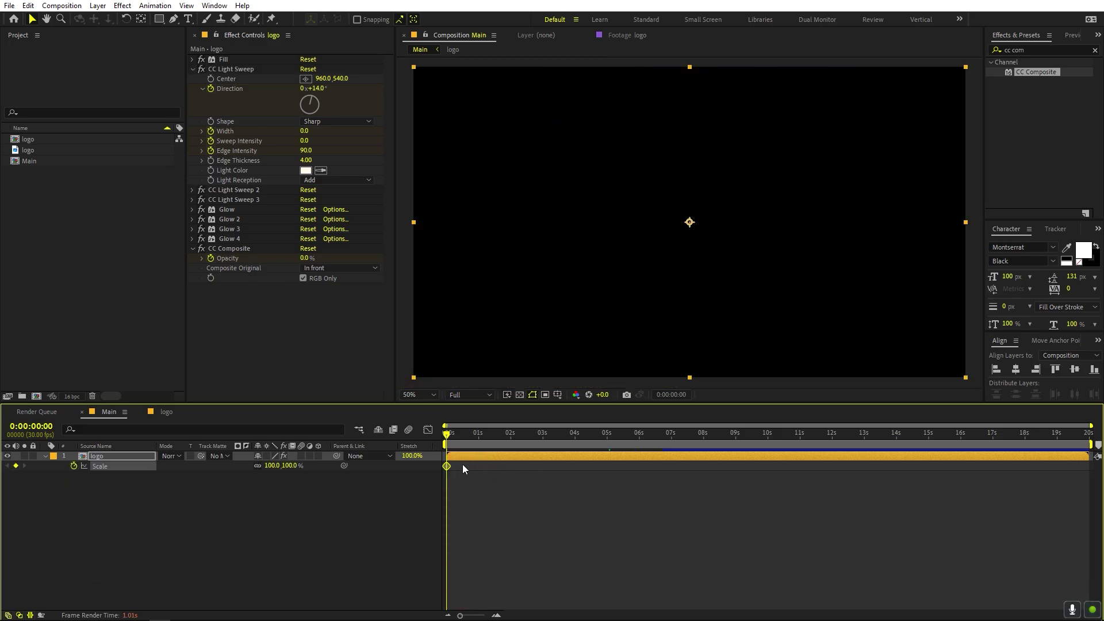
{"action": "left_click_drag", "start_coordinate": [446, 465], "coordinate": [589, 467]}
{"action": "key", "text": "u"}
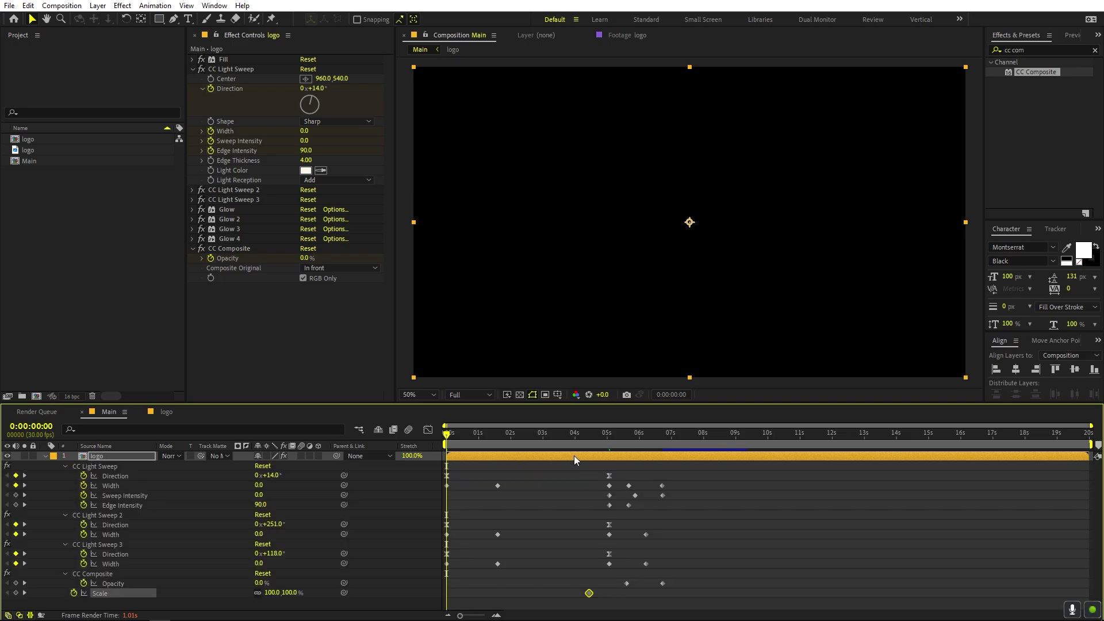
{"action": "left_click_drag", "start_coordinate": [590, 598], "coordinate": [454, 598]}
{"action": "left_click", "coordinate": [610, 442]}
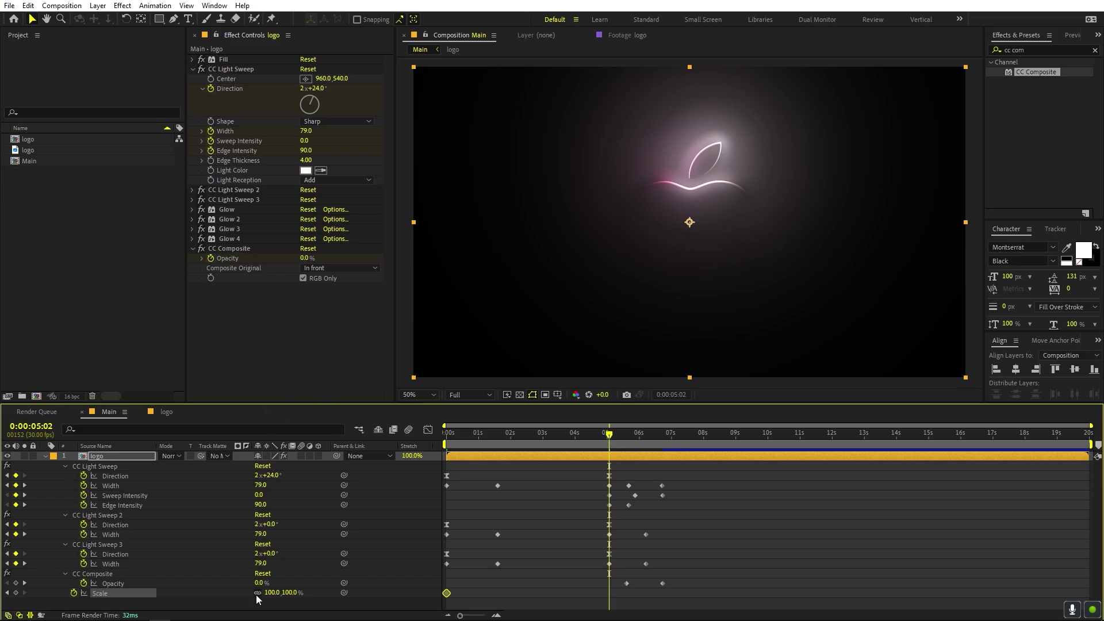
Keyframe the logo layer's Scale to 75.7% at 0:00:05:02, preview the animation from the start, and collapse the layer's properties.
{"action": "left_click_drag", "start_coordinate": [269, 593], "coordinate": [209, 589]}
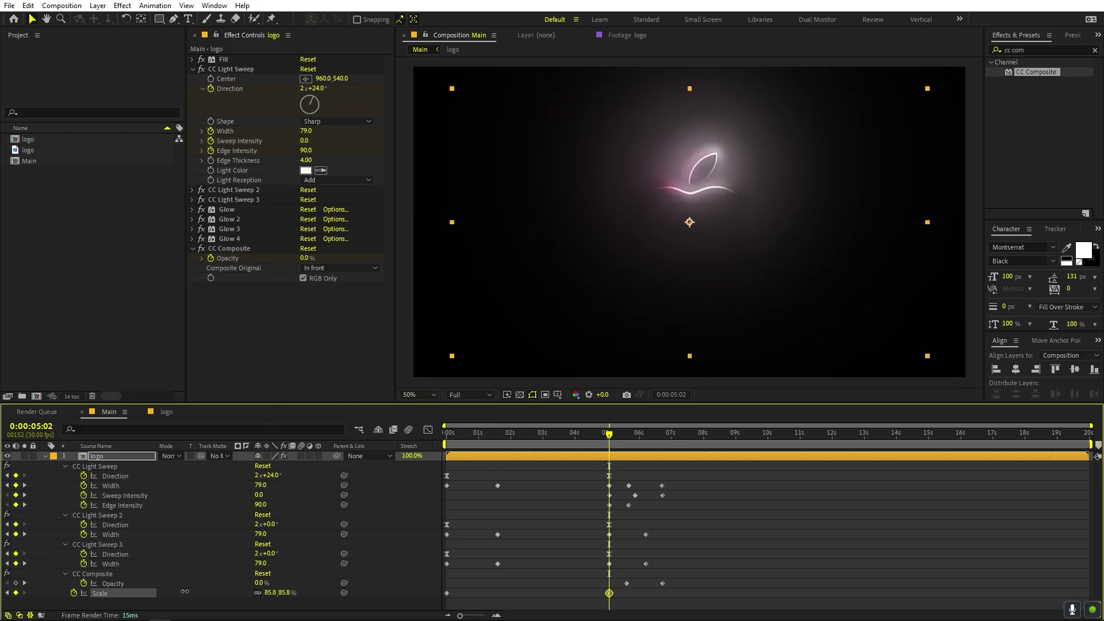
{"action": "key", "text": "Home"}
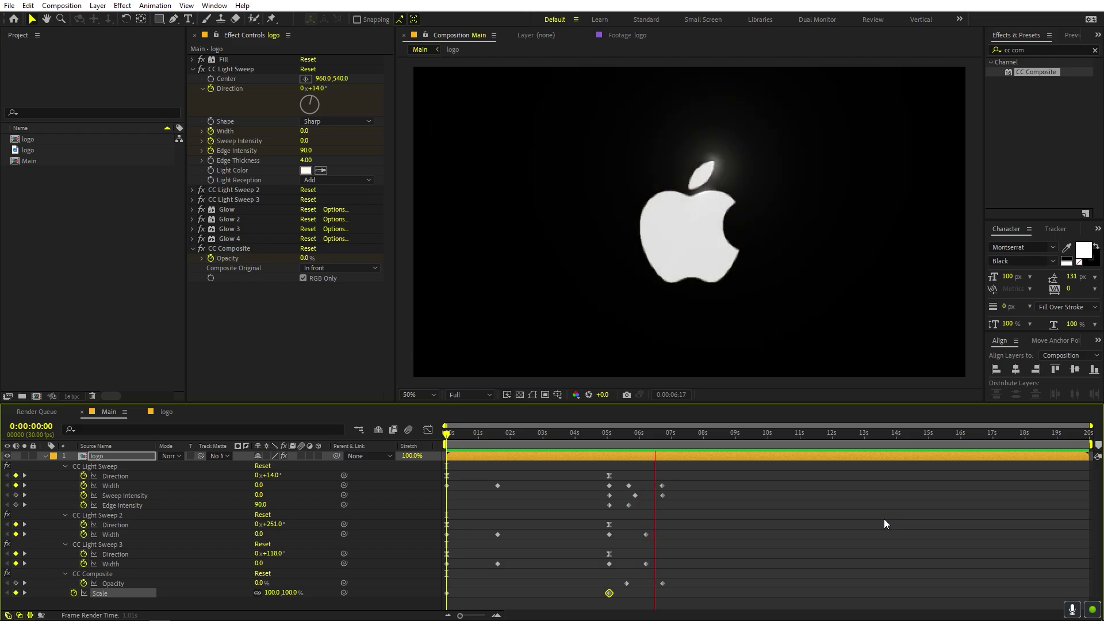
{"action": "key", "text": "space"}
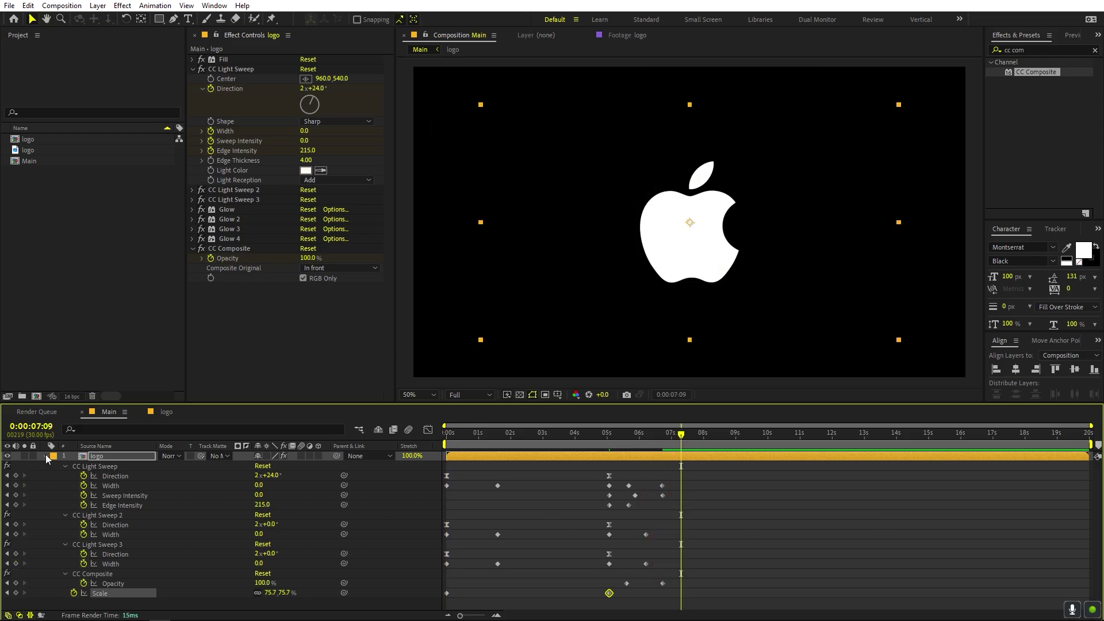
{"action": "left_click", "coordinate": [46, 456]}
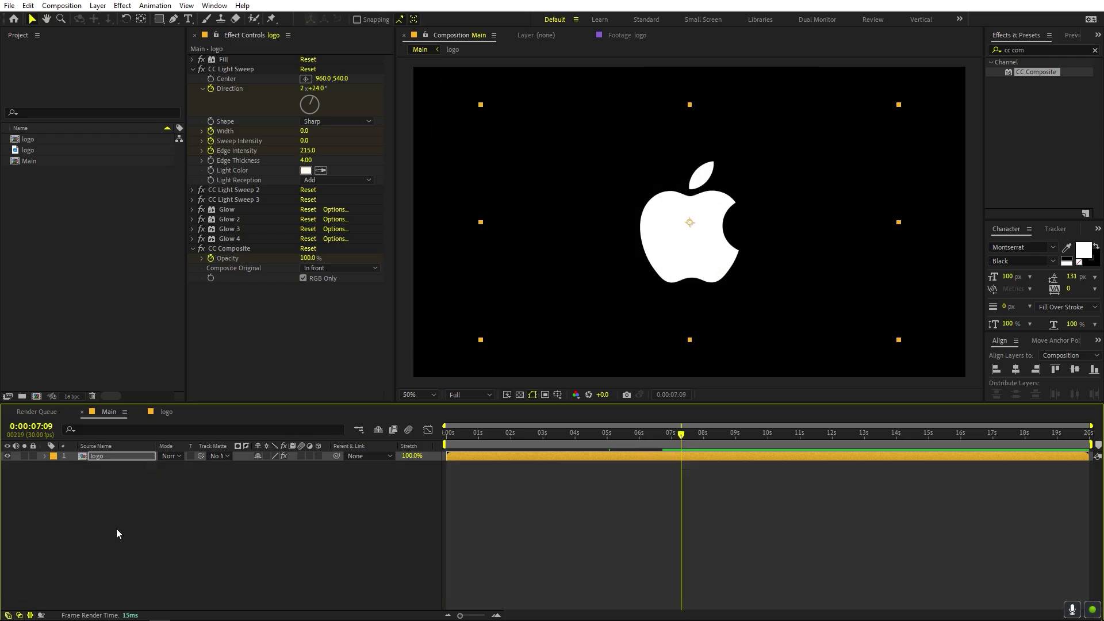
{"action": "left_click", "coordinate": [155, 477]}
Open the logo composition and hide its Apple logo layer.
{"action": "left_click", "coordinate": [166, 412]}
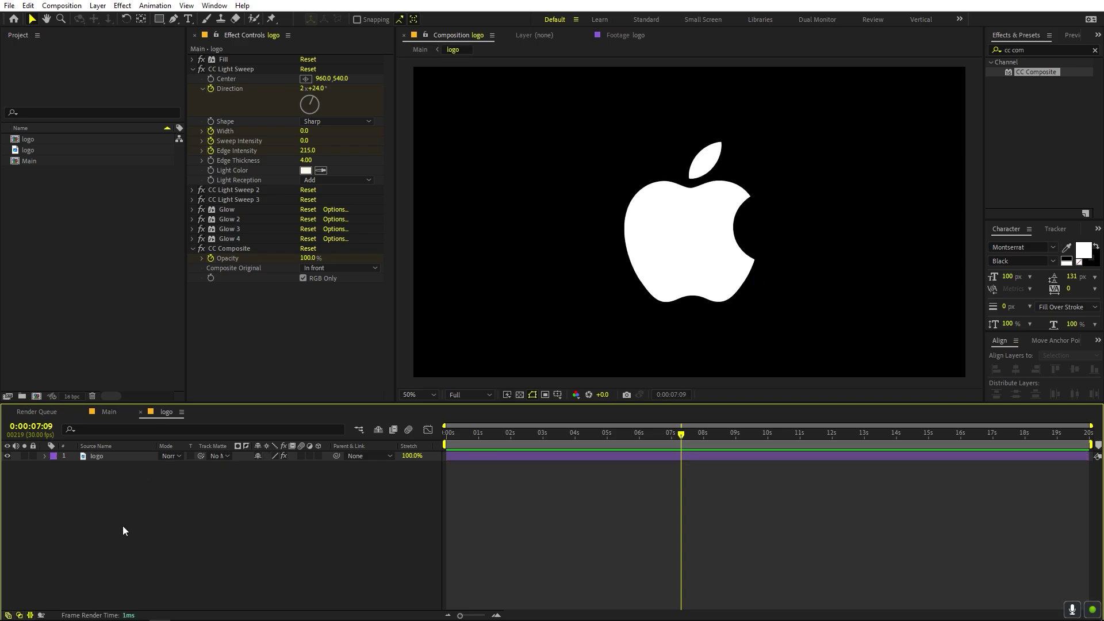
{"action": "left_click", "coordinate": [84, 456]}
{"action": "left_click", "coordinate": [7, 456]}
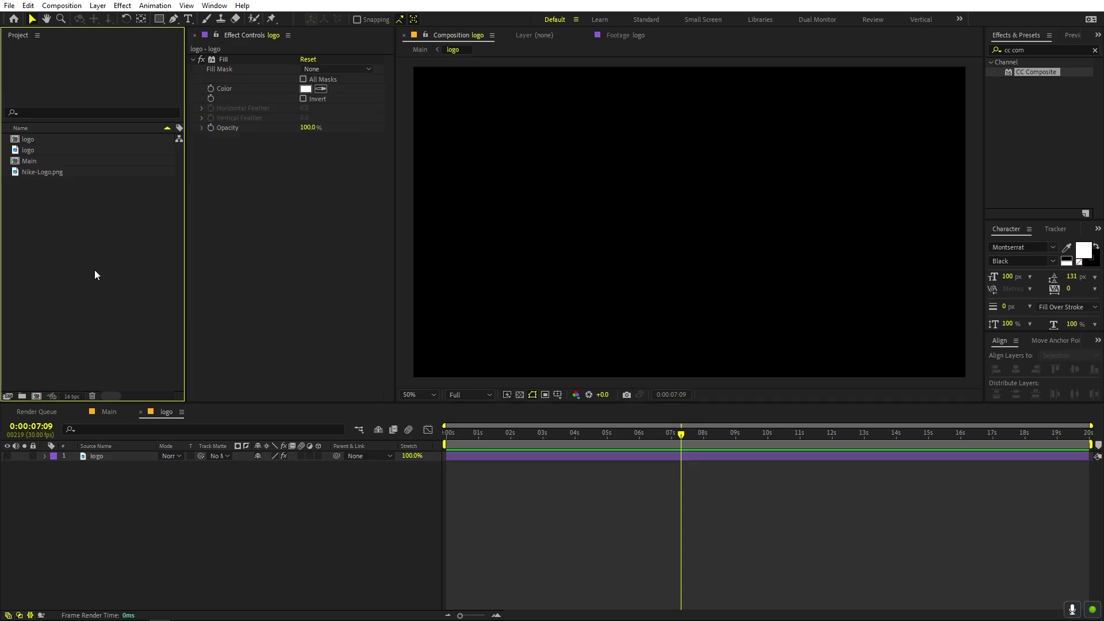
Add Nike-Logo.png above the hidden logo layer in the logo composition and scale it to 21%.
{"action": "left_click_drag", "start_coordinate": [47, 171], "coordinate": [105, 463]}
{"action": "key", "text": "s"}
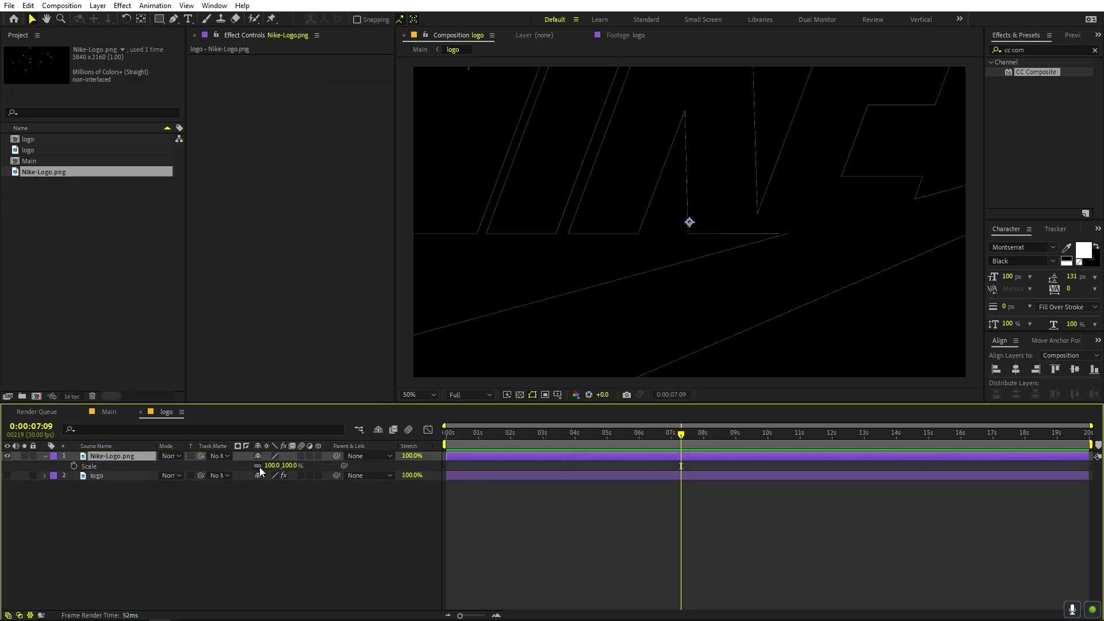
{"action": "left_click_drag", "start_coordinate": [277, 472], "coordinate": [240, 472]}
Apply the Fill effect to the Nike-Logo.png layer and set its color to white (FFFFFF).
{"action": "left_click", "coordinate": [1029, 49]}
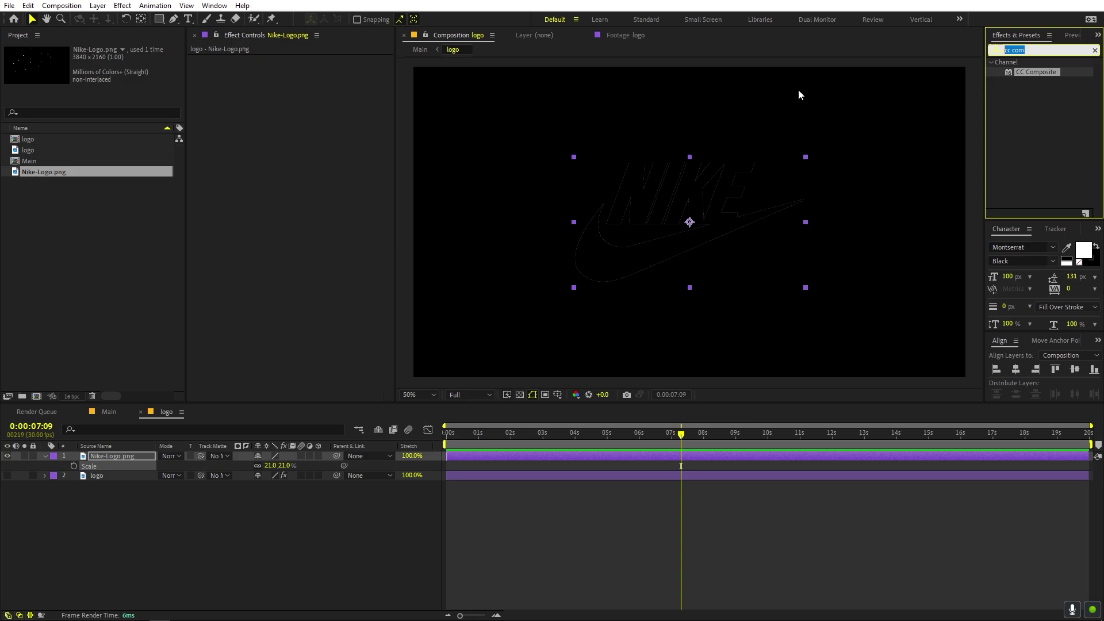
{"action": "type", "text": "fill"}
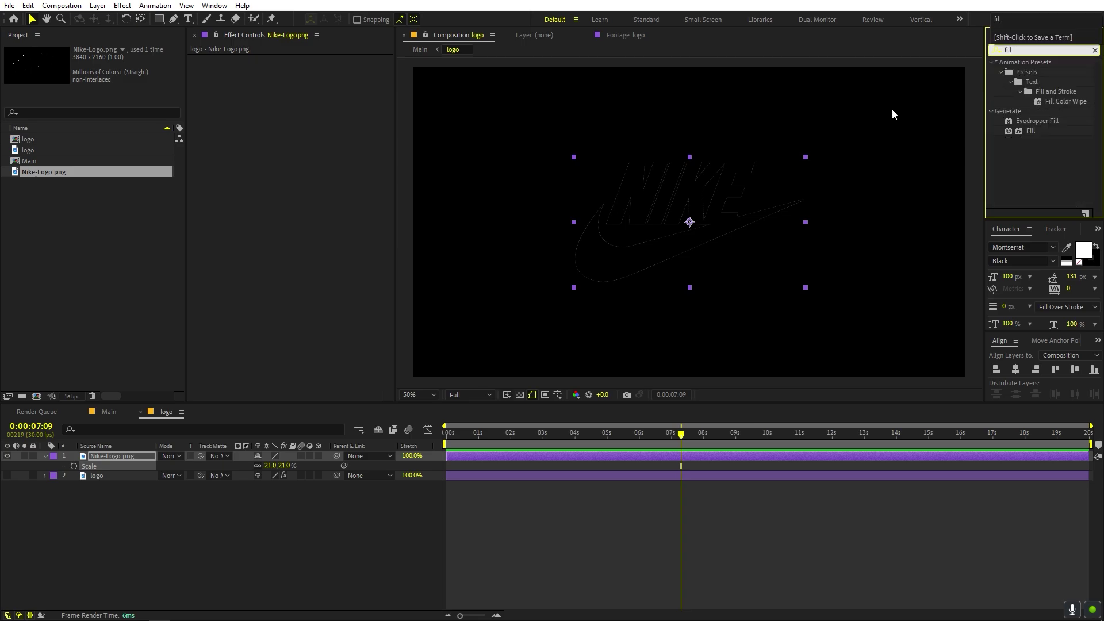
{"action": "left_click_drag", "start_coordinate": [1026, 130], "coordinate": [706, 219]}
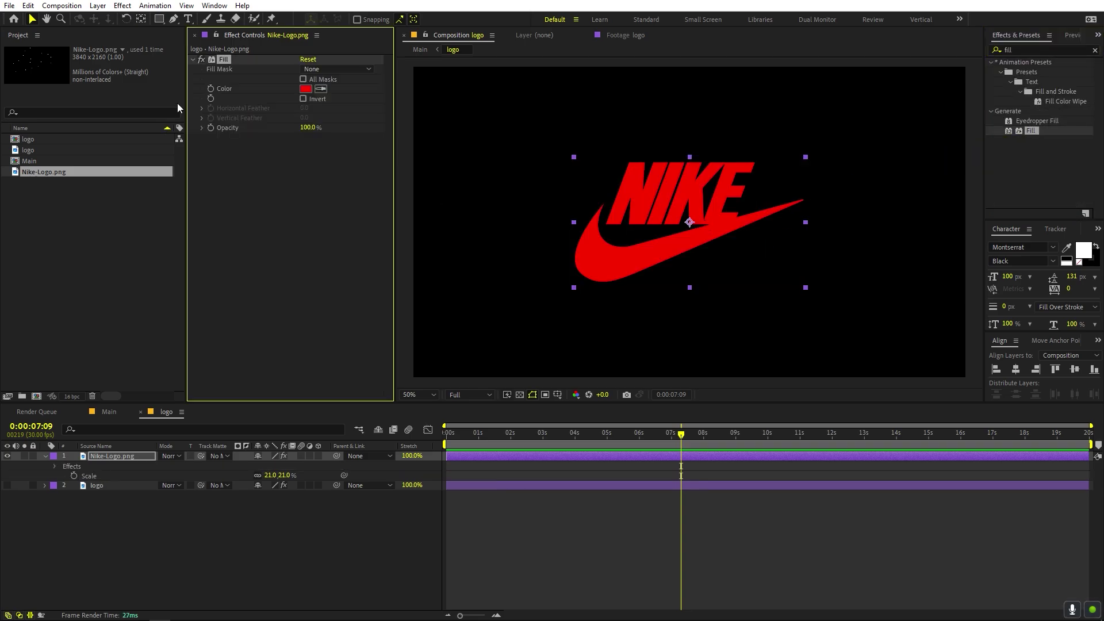
{"action": "left_click", "coordinate": [305, 88]}
{"action": "left_click", "coordinate": [52, 224]}
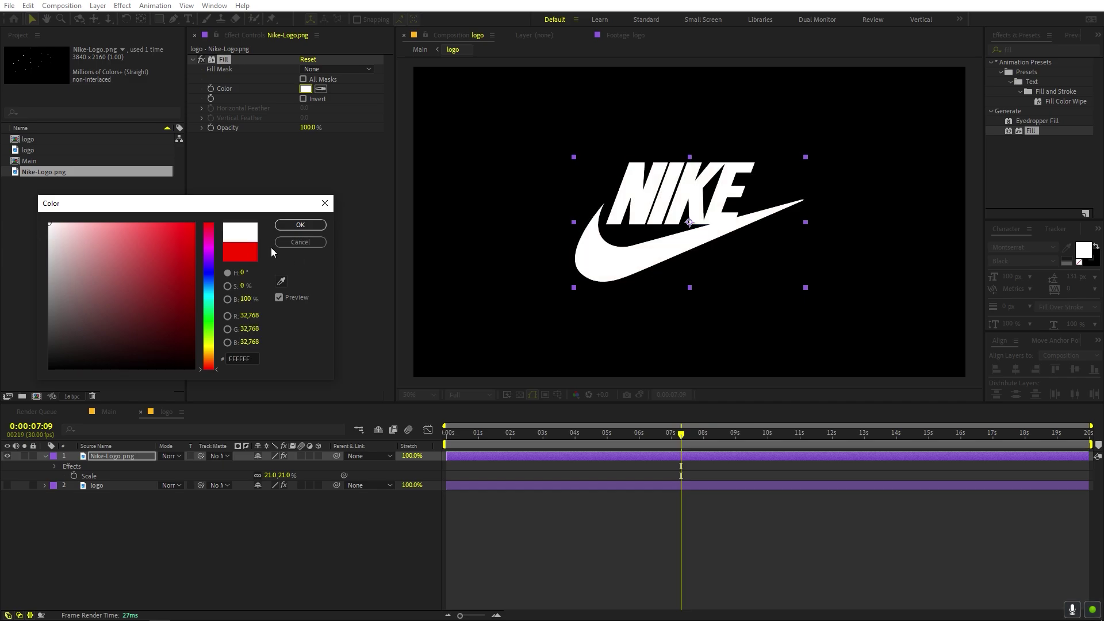
{"action": "key", "text": "Return"}
Preview the Nike logo's outline reveal in the Main composition from the start.
{"action": "left_click", "coordinate": [126, 413]}
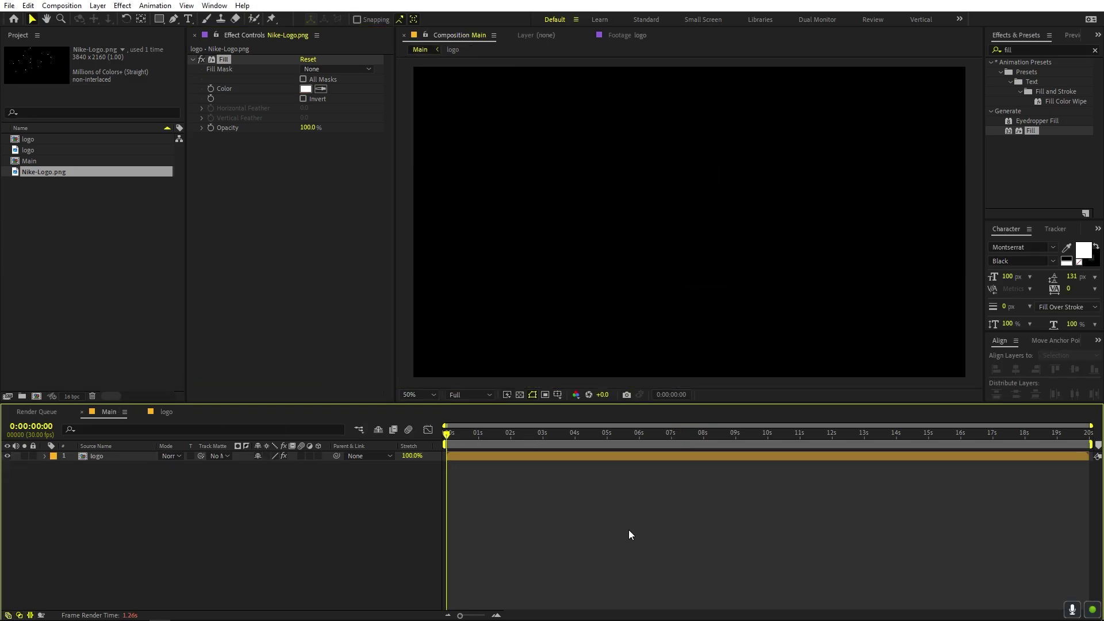
{"action": "key", "text": "space"}
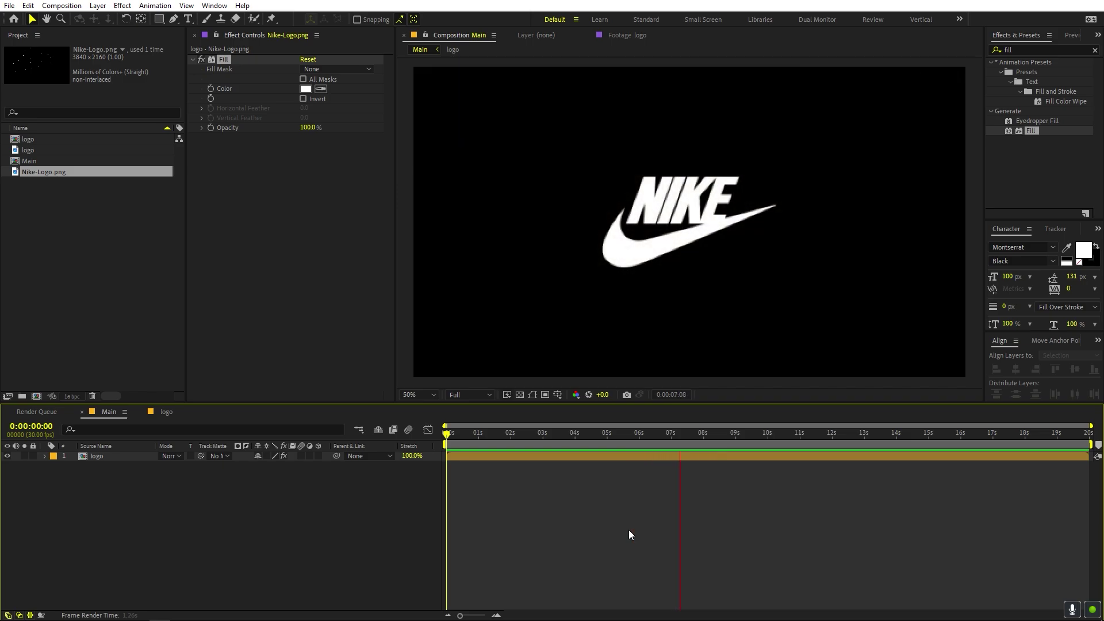
Replace the Nike logo with centered 185 px HELLO text in the logo composition, and preview its reveal in the Main composition.
{"action": "left_click", "coordinate": [166, 412]}
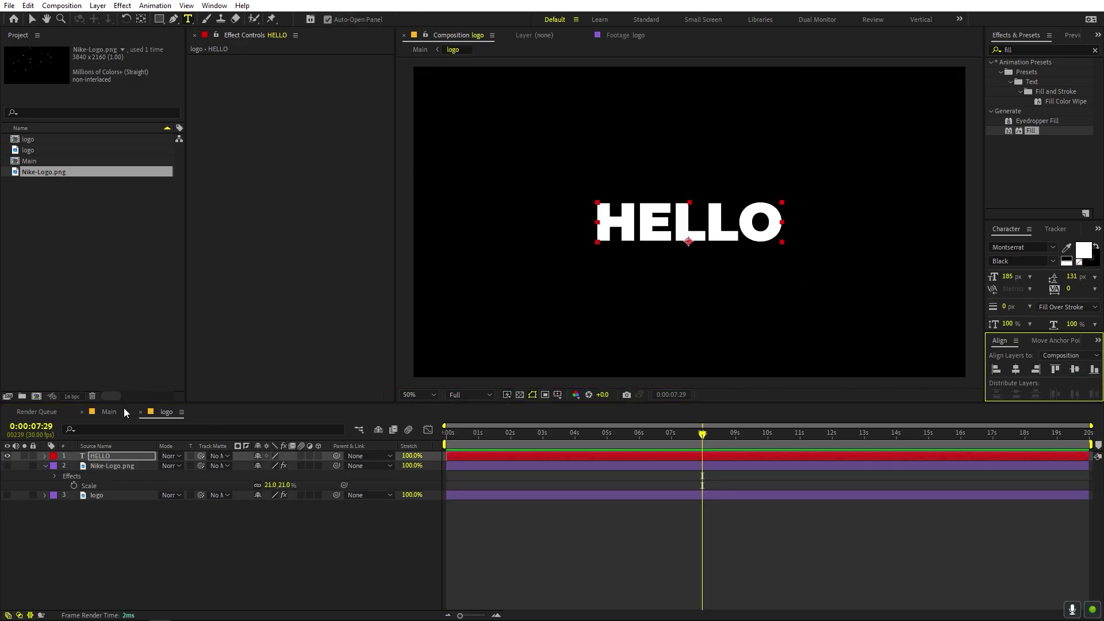
{"action": "left_click", "coordinate": [122, 411]}
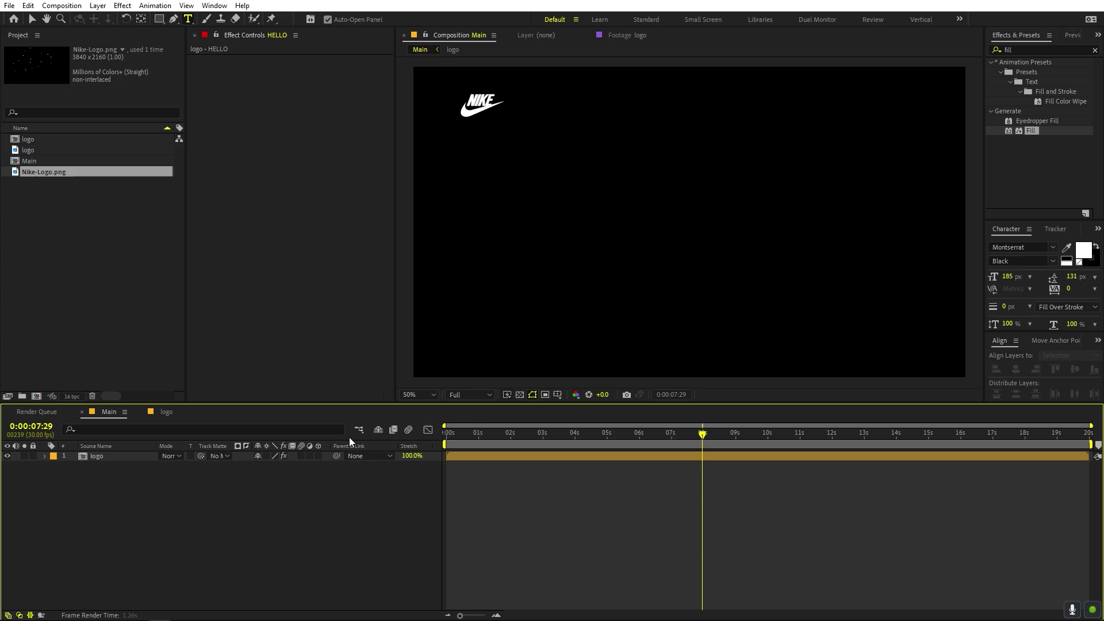
{"action": "key", "text": "space"}
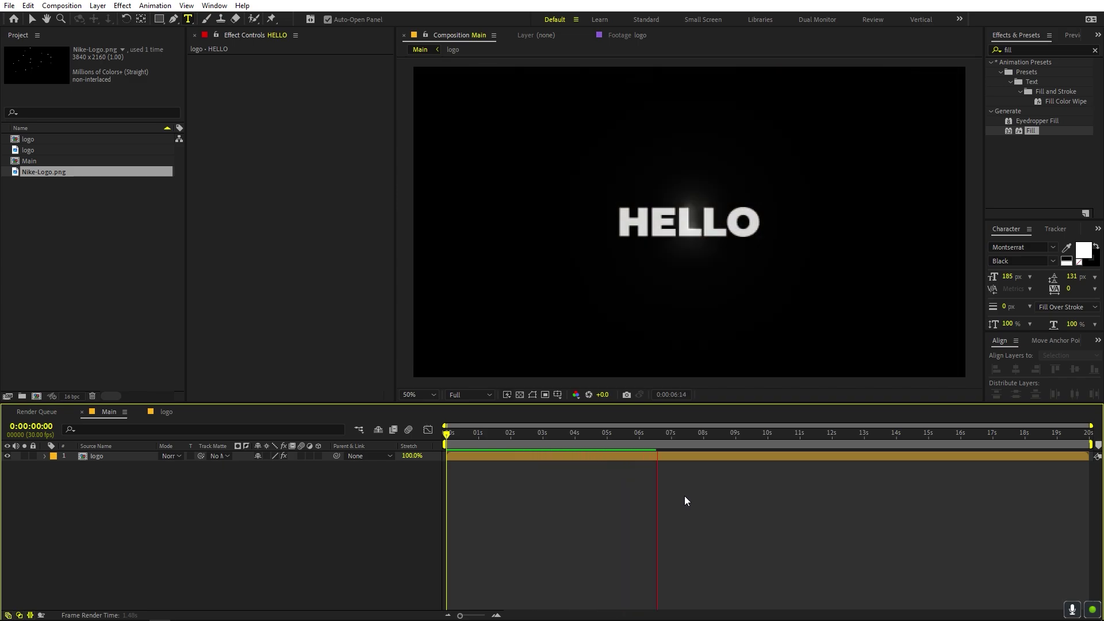
{"action": "key", "text": "space"}
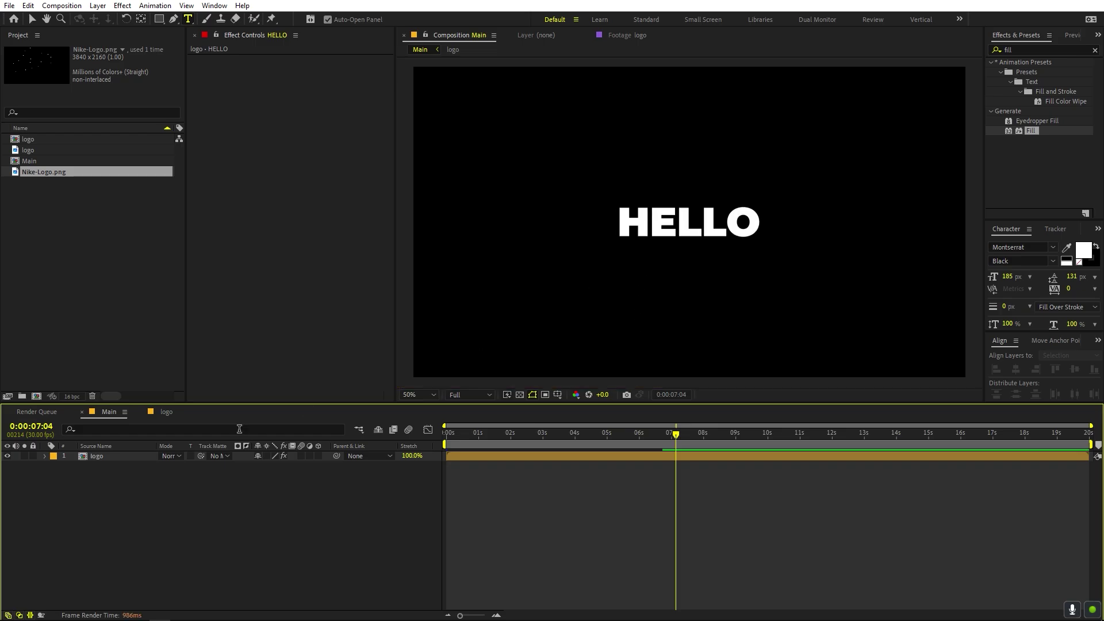
Select the logo layer's effects from Fill to CC Composite, examine the User Presets folder path for saving an animation preset, and cancel the save.
{"action": "key", "text": "v"}
{"action": "left_click", "coordinate": [91, 458]}
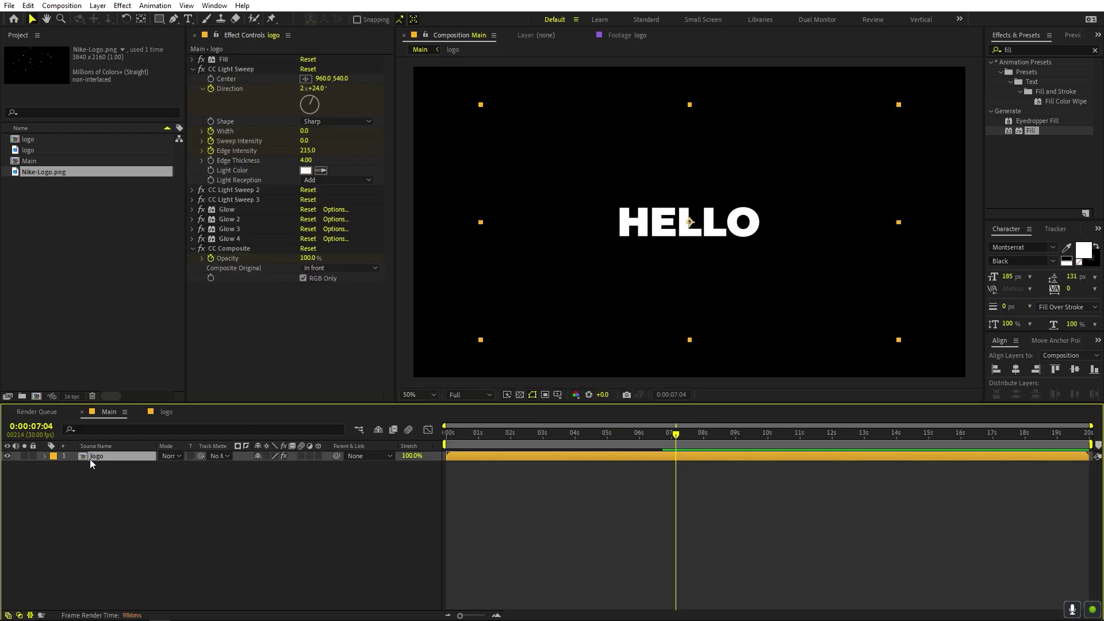
{"action": "left_click", "coordinate": [218, 60]}
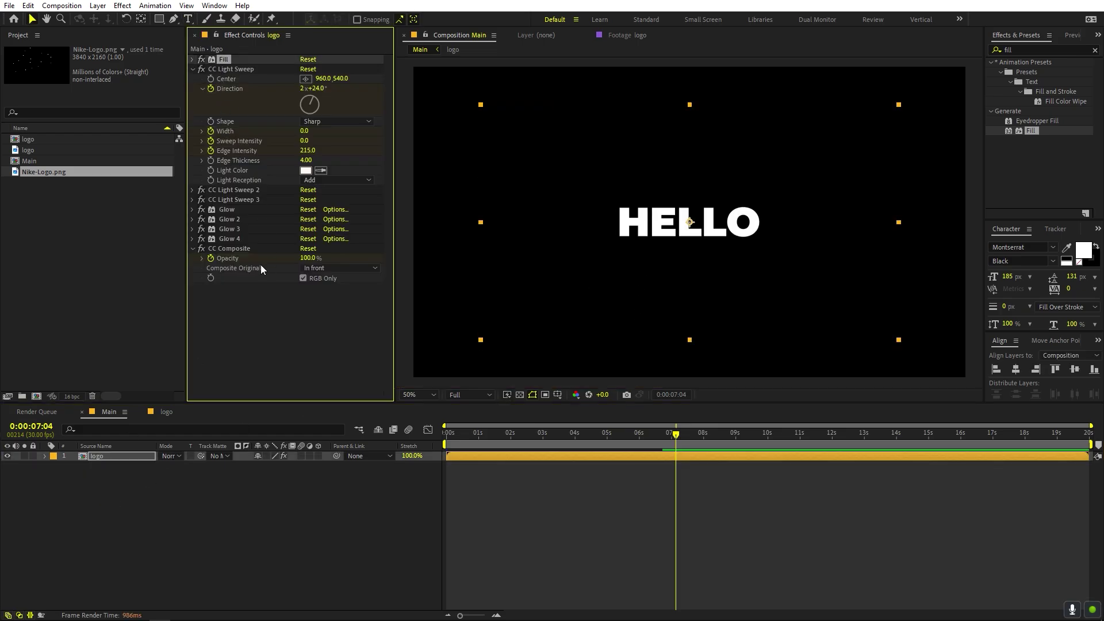
{"action": "left_click", "coordinate": [238, 248], "text": "shift"}
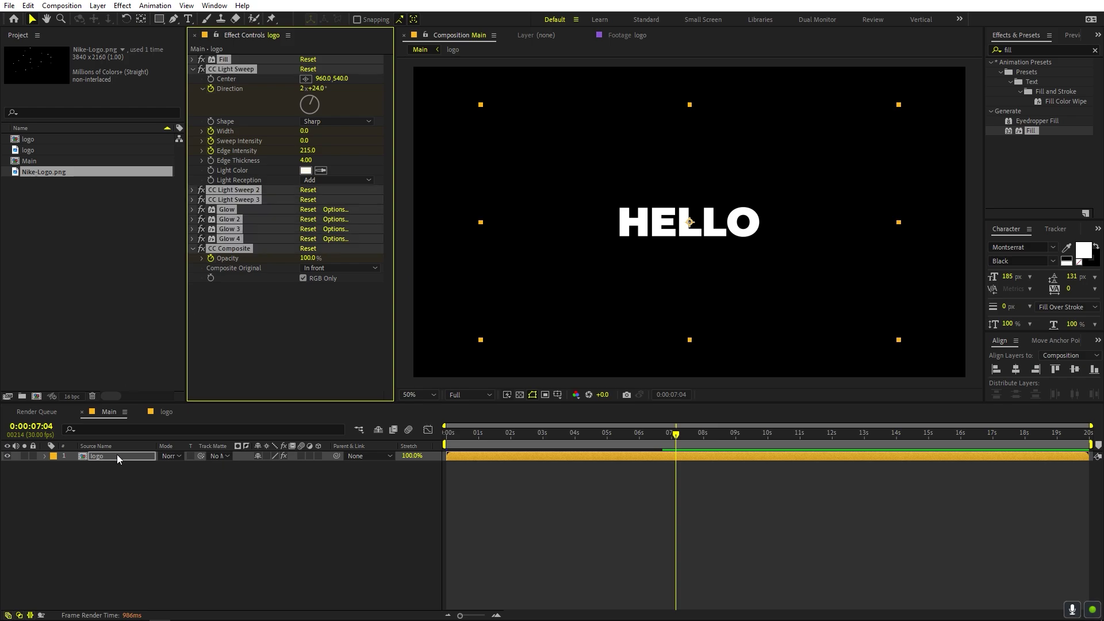
{"action": "left_click", "coordinate": [154, 5]}
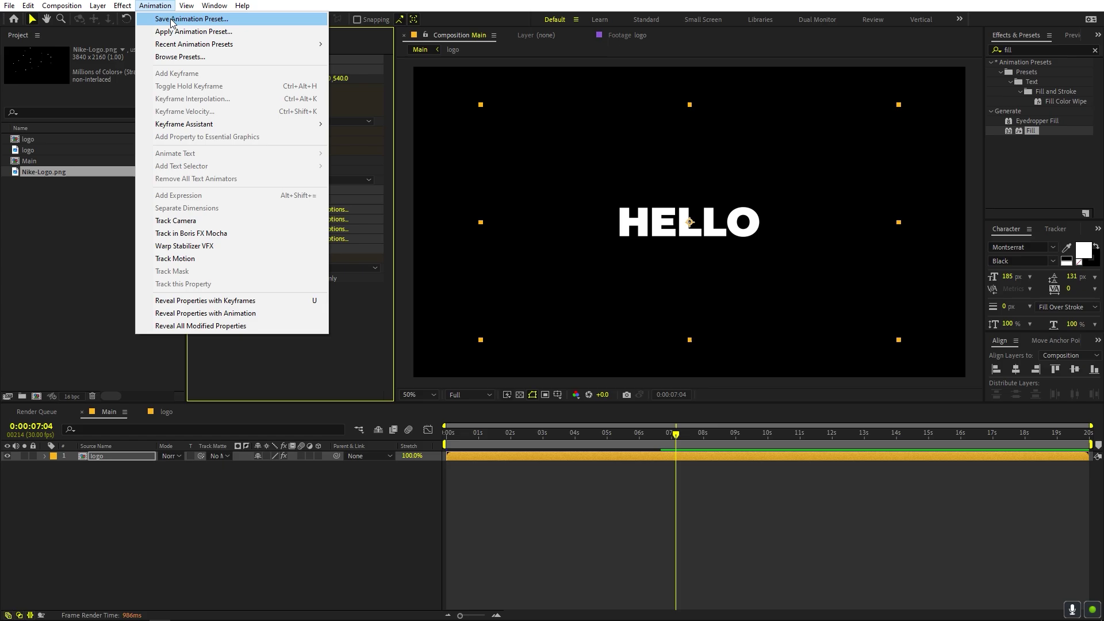
{"action": "left_click", "coordinate": [171, 19]}
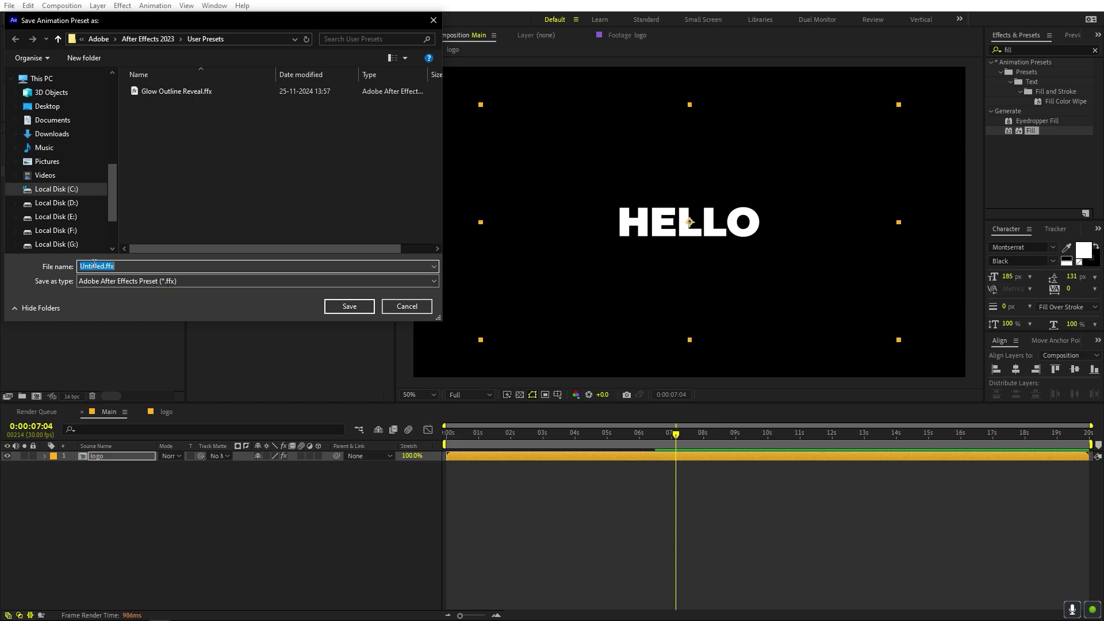
{"action": "left_click", "coordinate": [240, 37]}
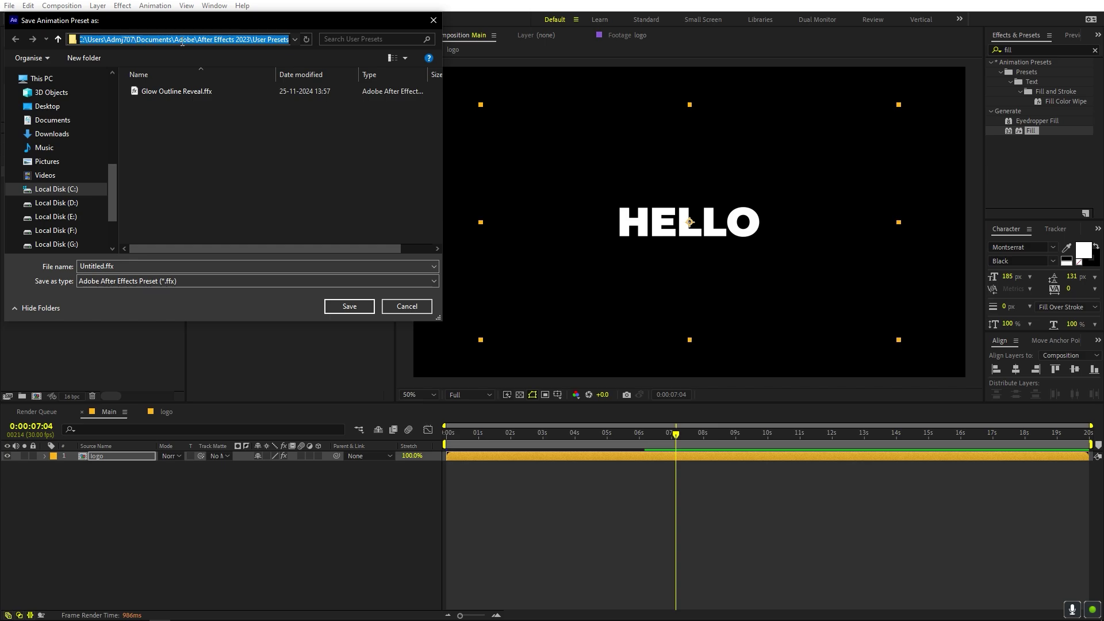
{"action": "left_click", "coordinate": [278, 37]}
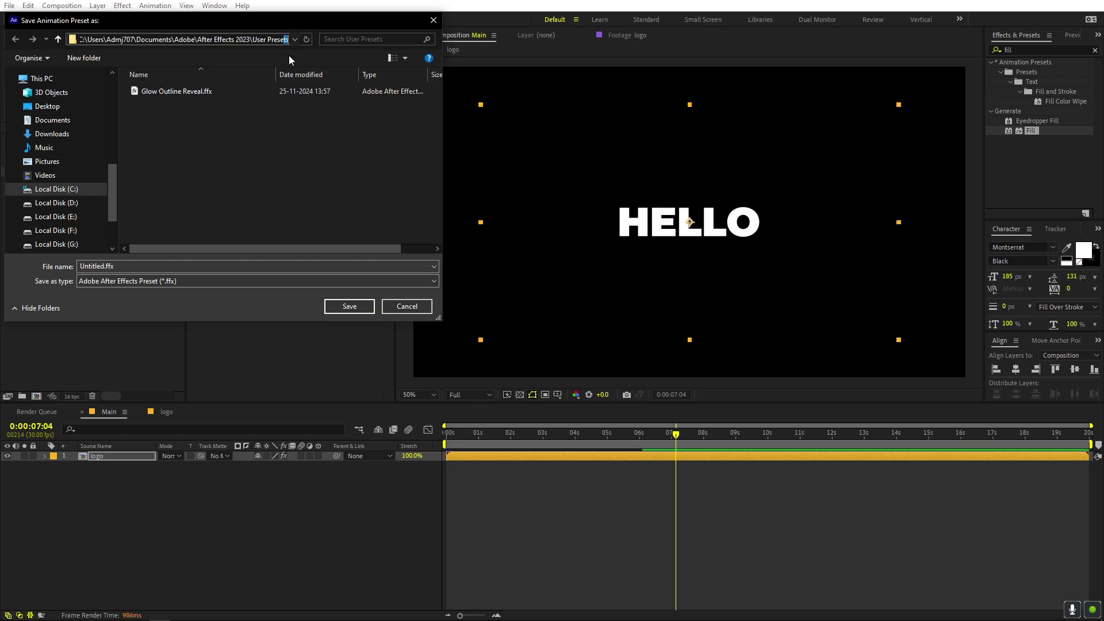
{"action": "left_click", "coordinate": [407, 306]}
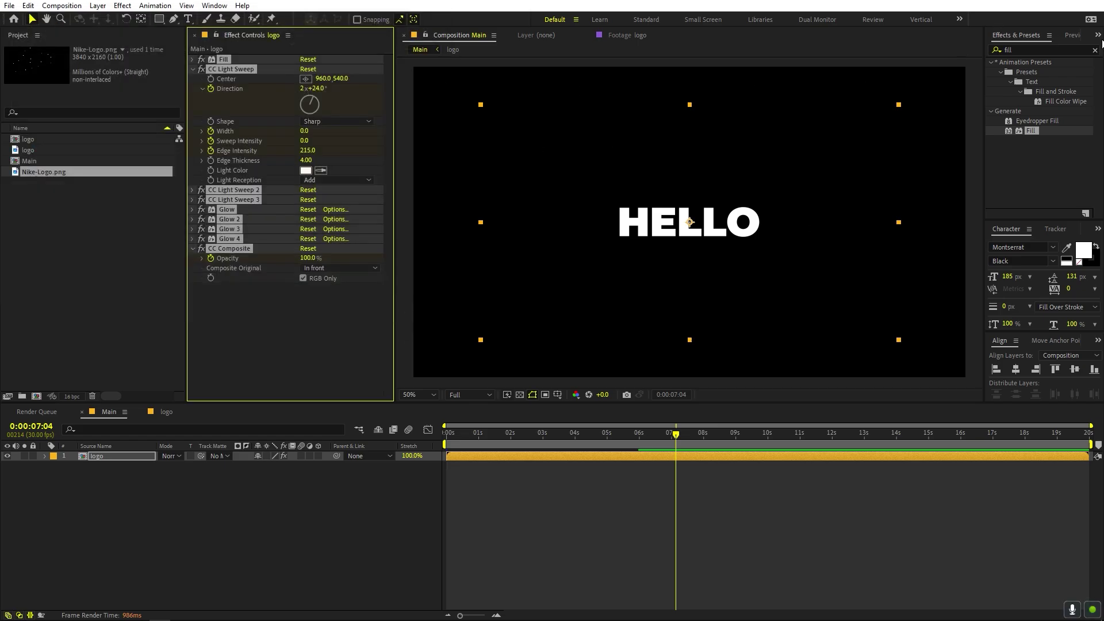
Refresh the effects and presets list, and search for glow to locate the Glow Outline Reveal user preset.
{"action": "left_click", "coordinate": [1048, 36]}
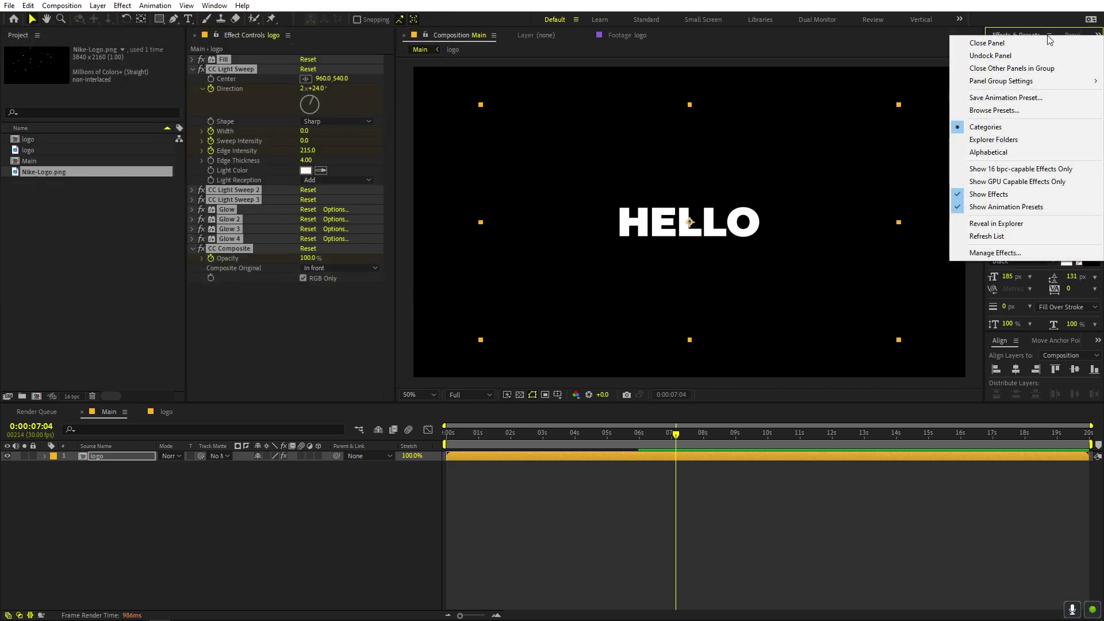
{"action": "left_click", "coordinate": [984, 237]}
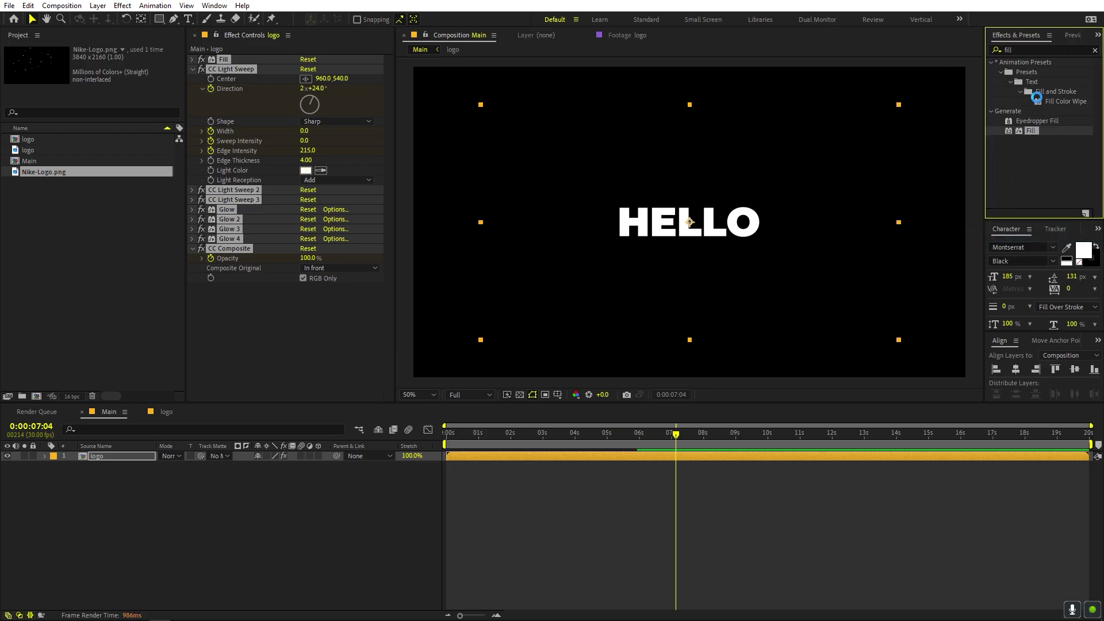
{"action": "left_click", "coordinate": [1028, 50]}
{"action": "type", "text": "glow"}
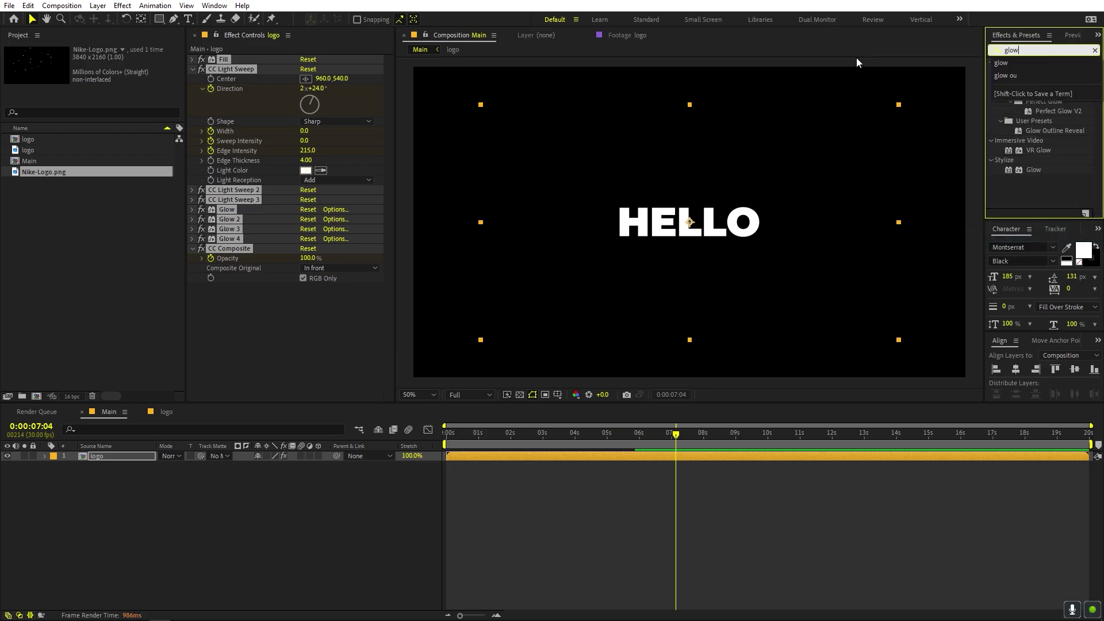
{"action": "left_click", "coordinate": [1035, 130]}
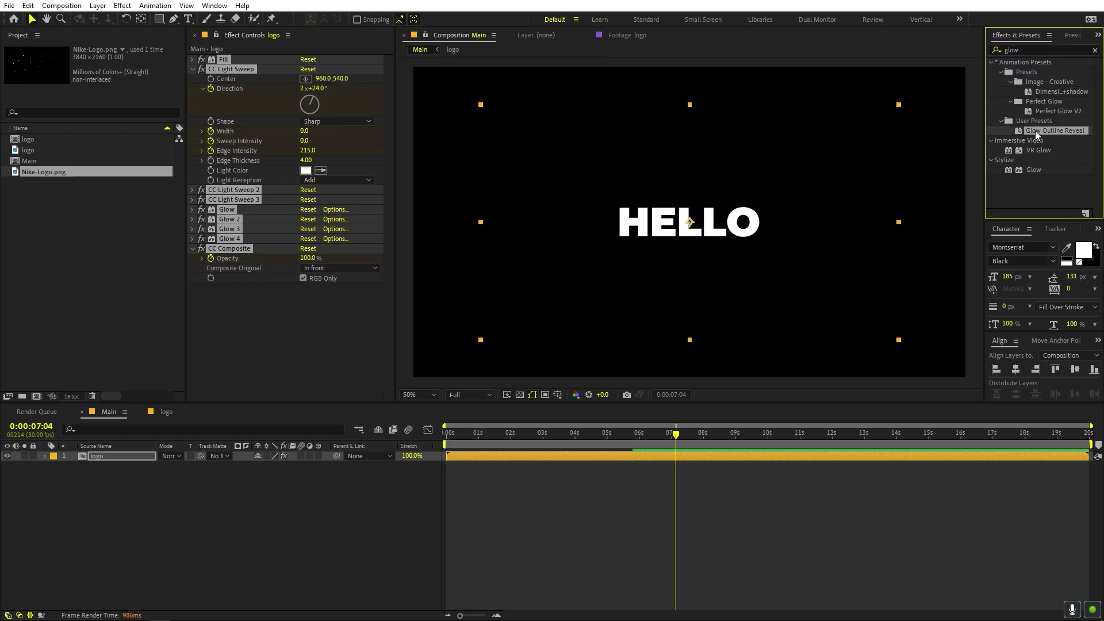
{"action": "left_click", "coordinate": [605, 597]}
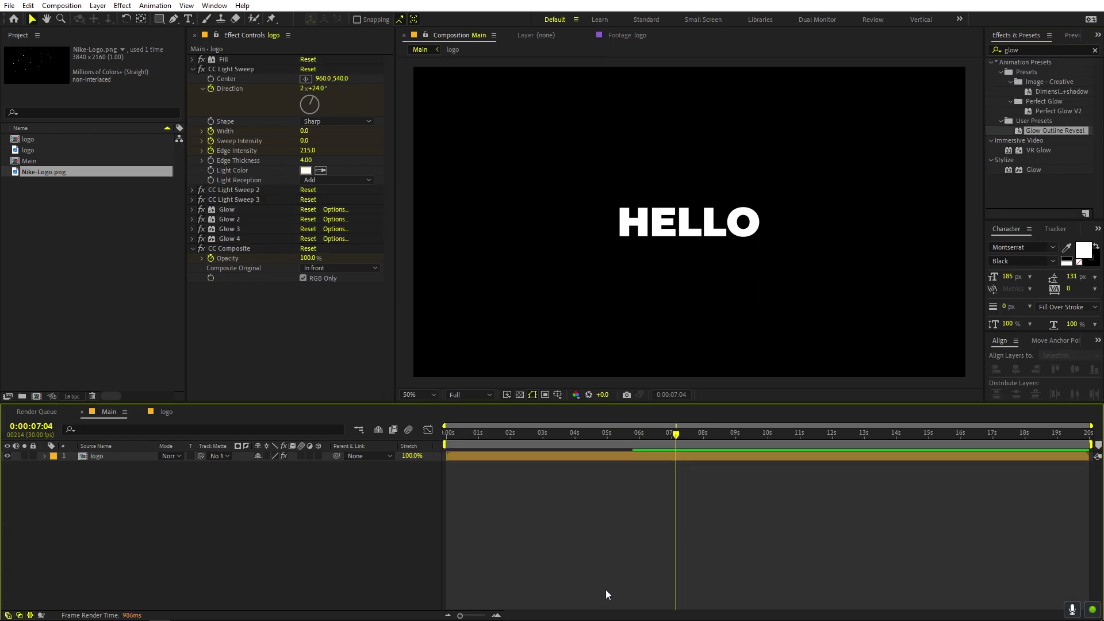